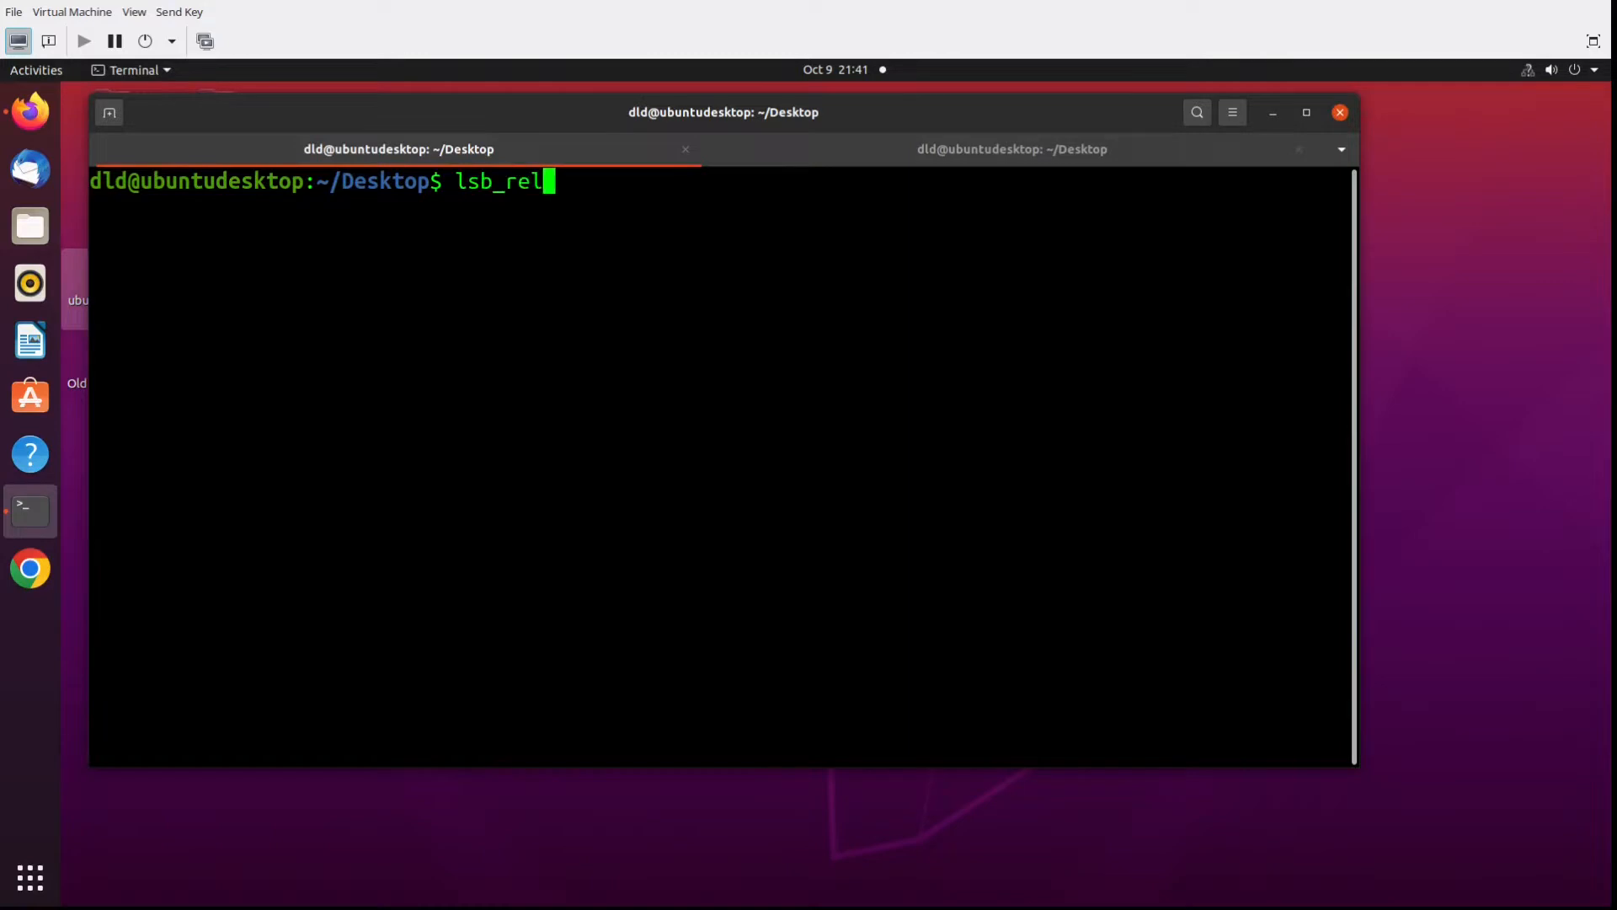
Check the installed Ubuntu version with lsb_release -a and run a command recalled from the shell history
key(Return)
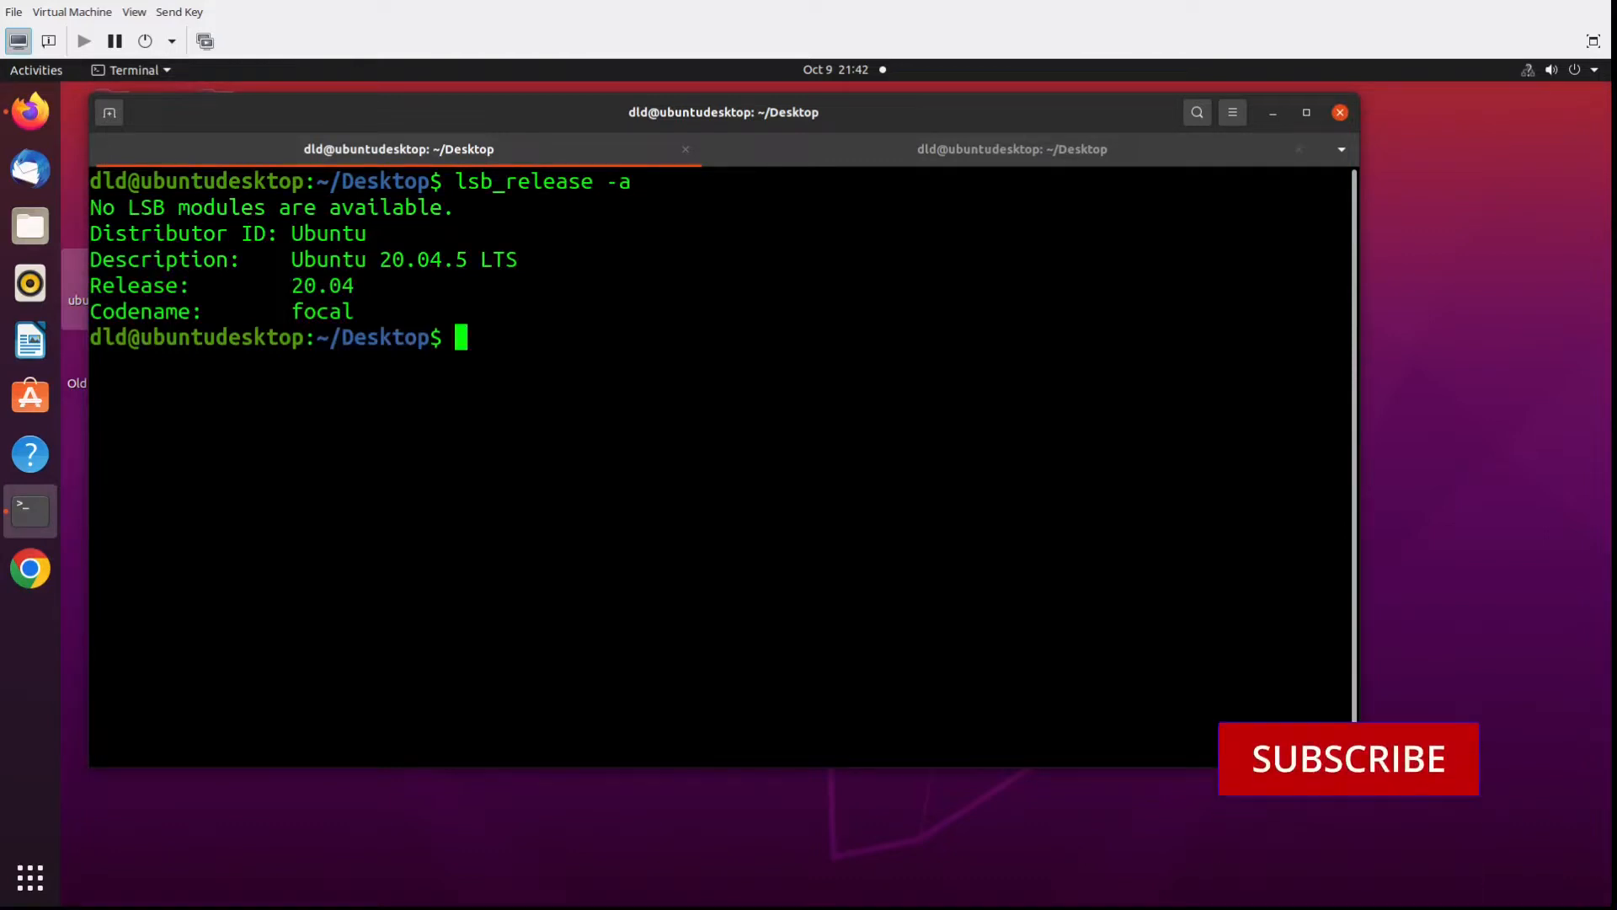
key(Up)
key(Up)
key(Down)
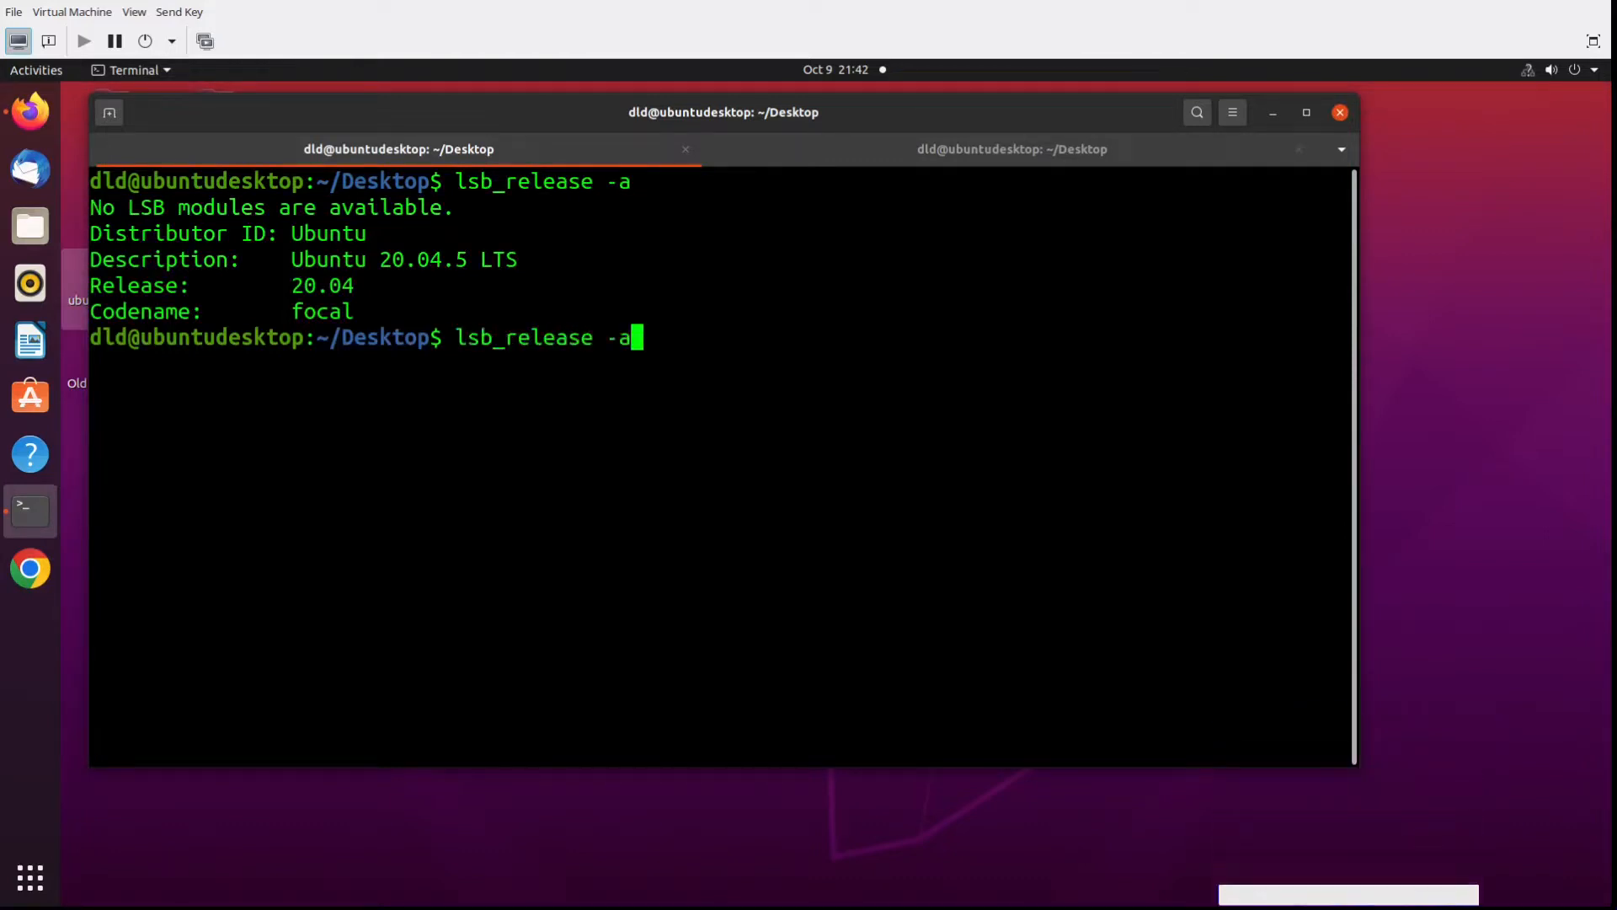
key(Up)
key(Up)
key(Return)
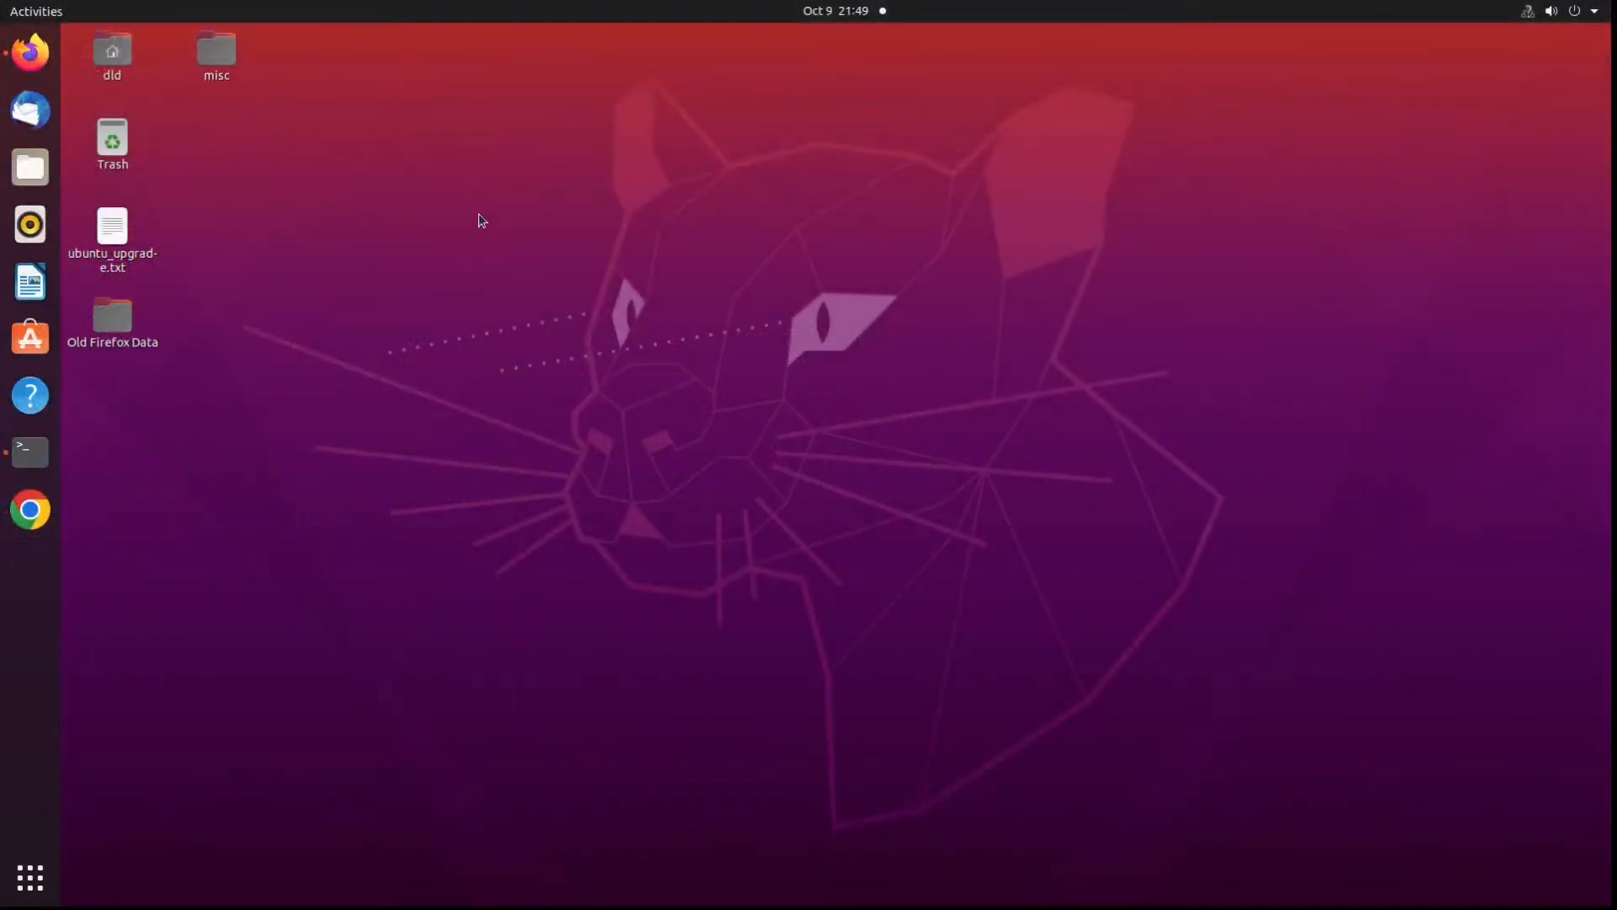
Switch to Firefox and review the introduction, support lifespan, downloads and upgrade instructions in the Jammy Jellyfish Release Notes
click(32, 46)
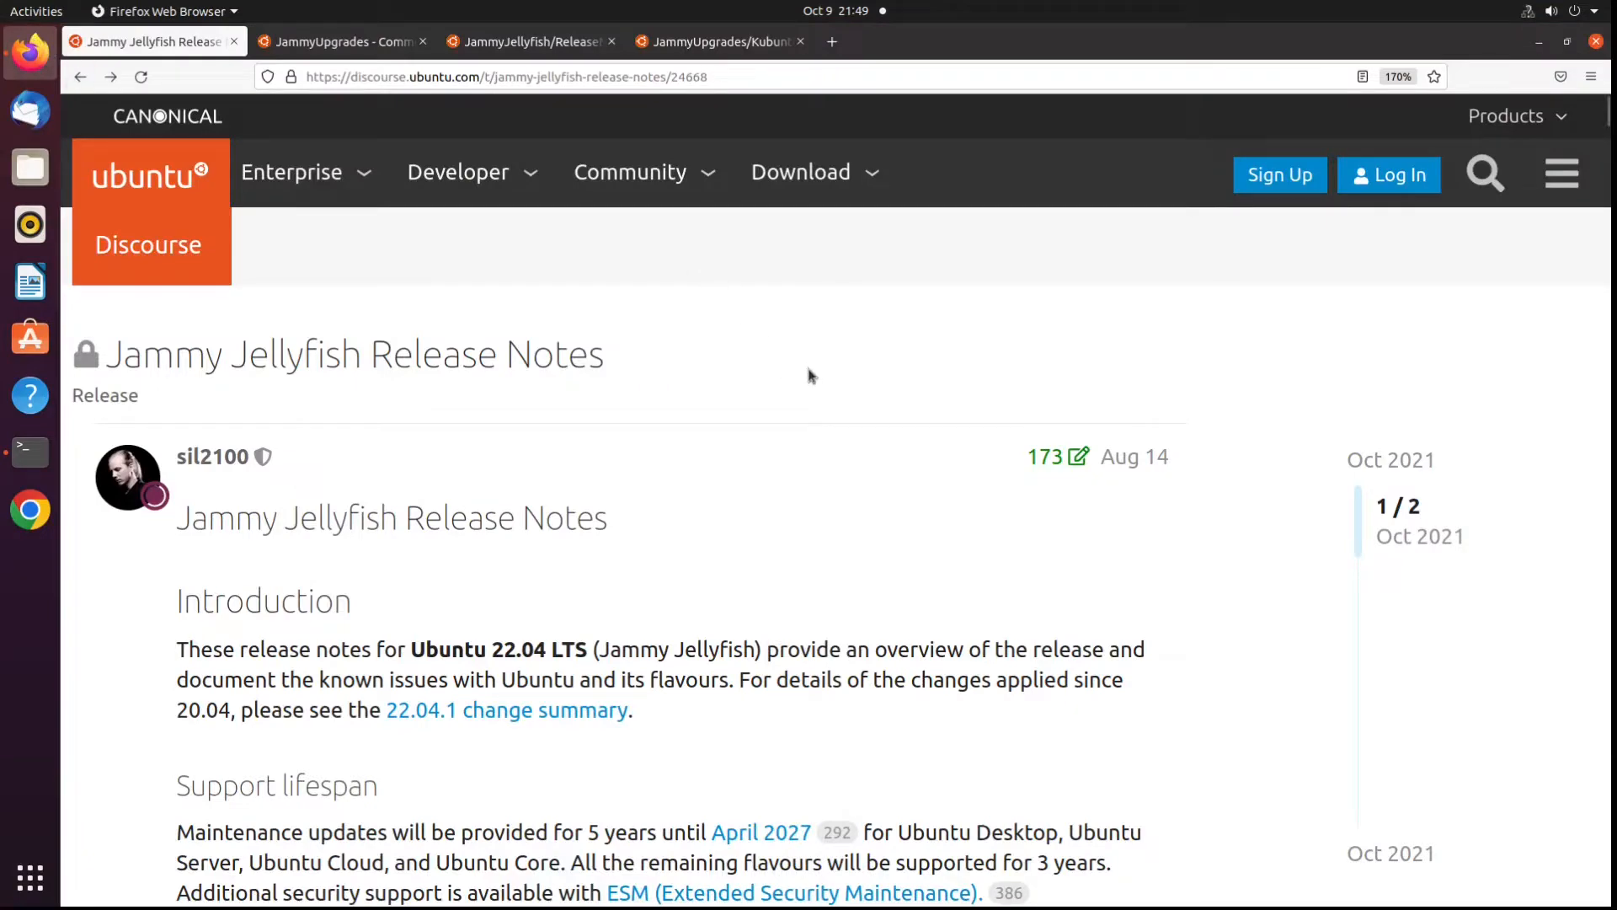
scroll(811, 375, down, 4)
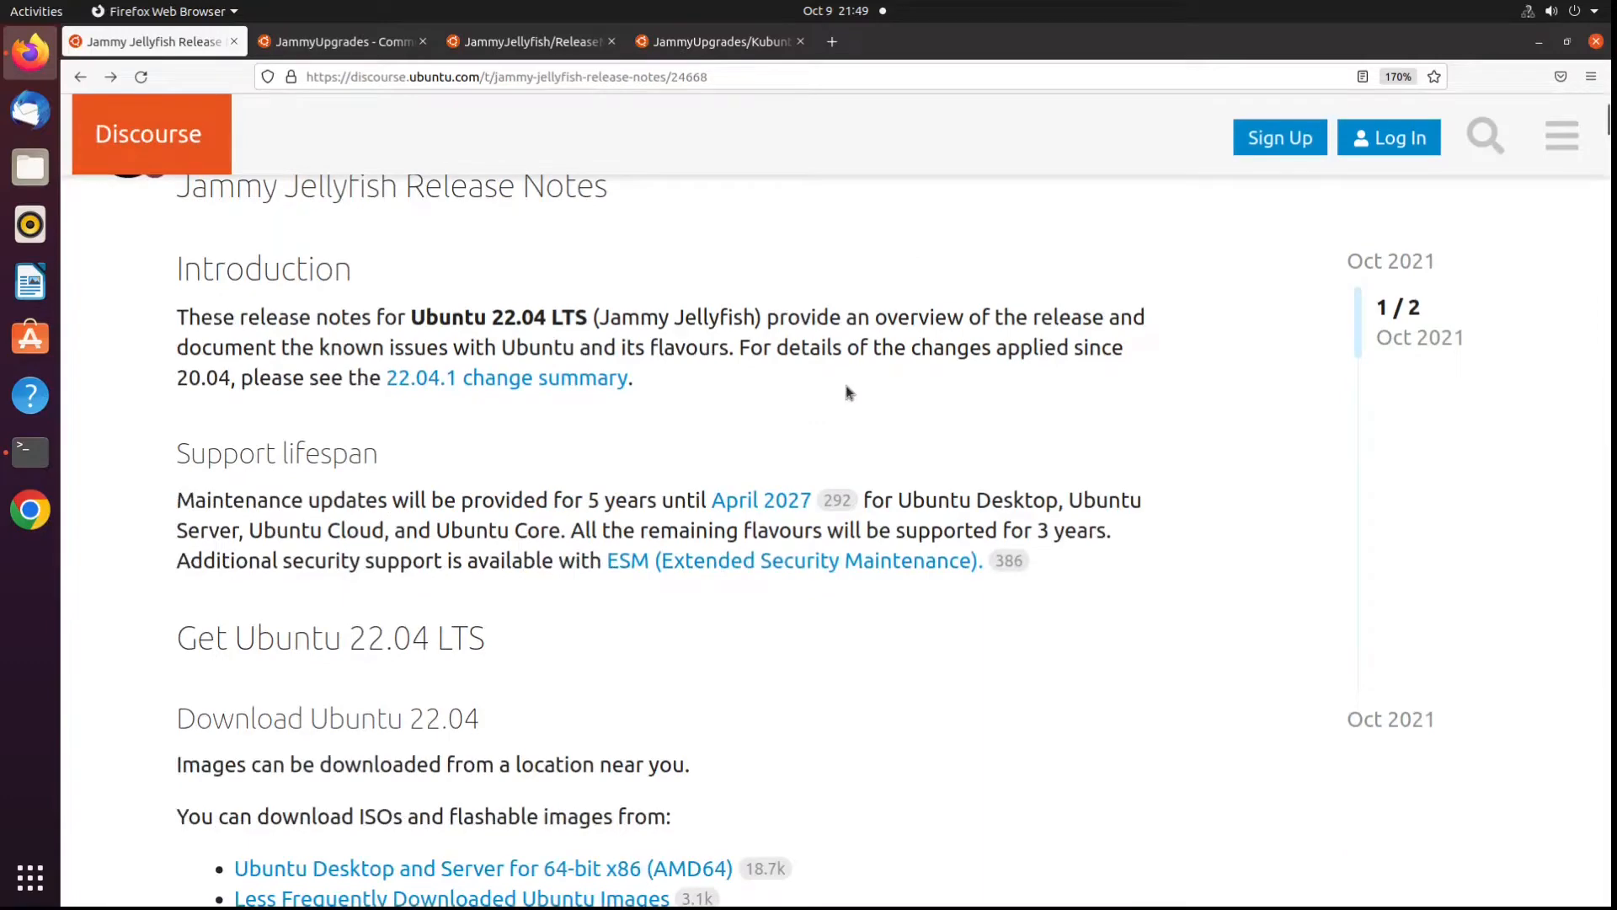
scroll(848, 390, down, 2)
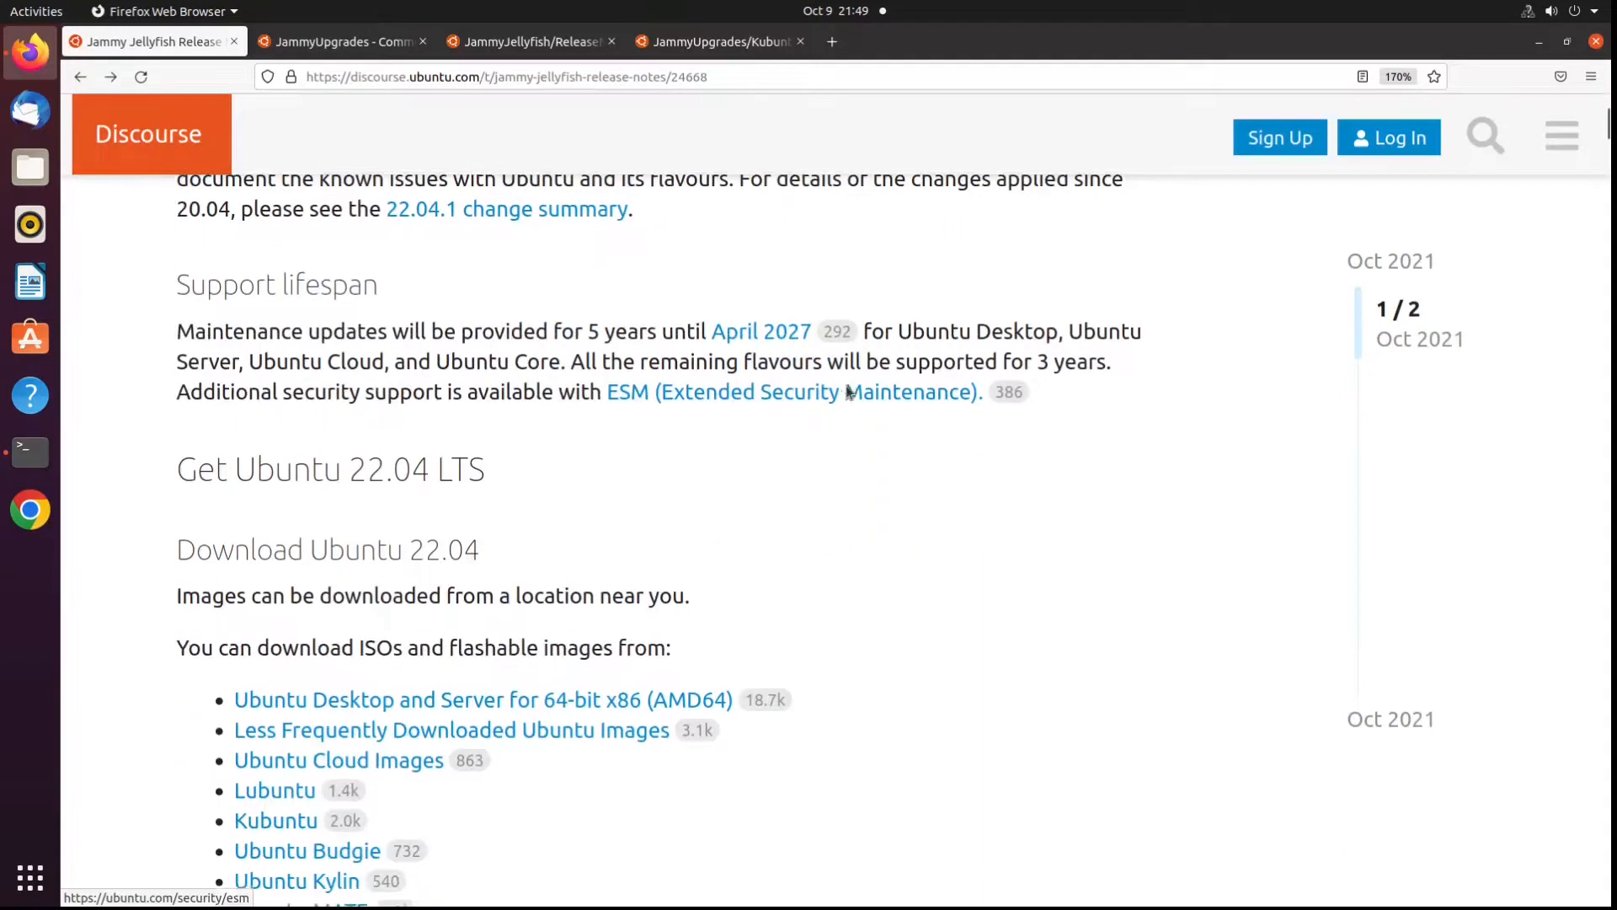
scroll(848, 391, down, 2)
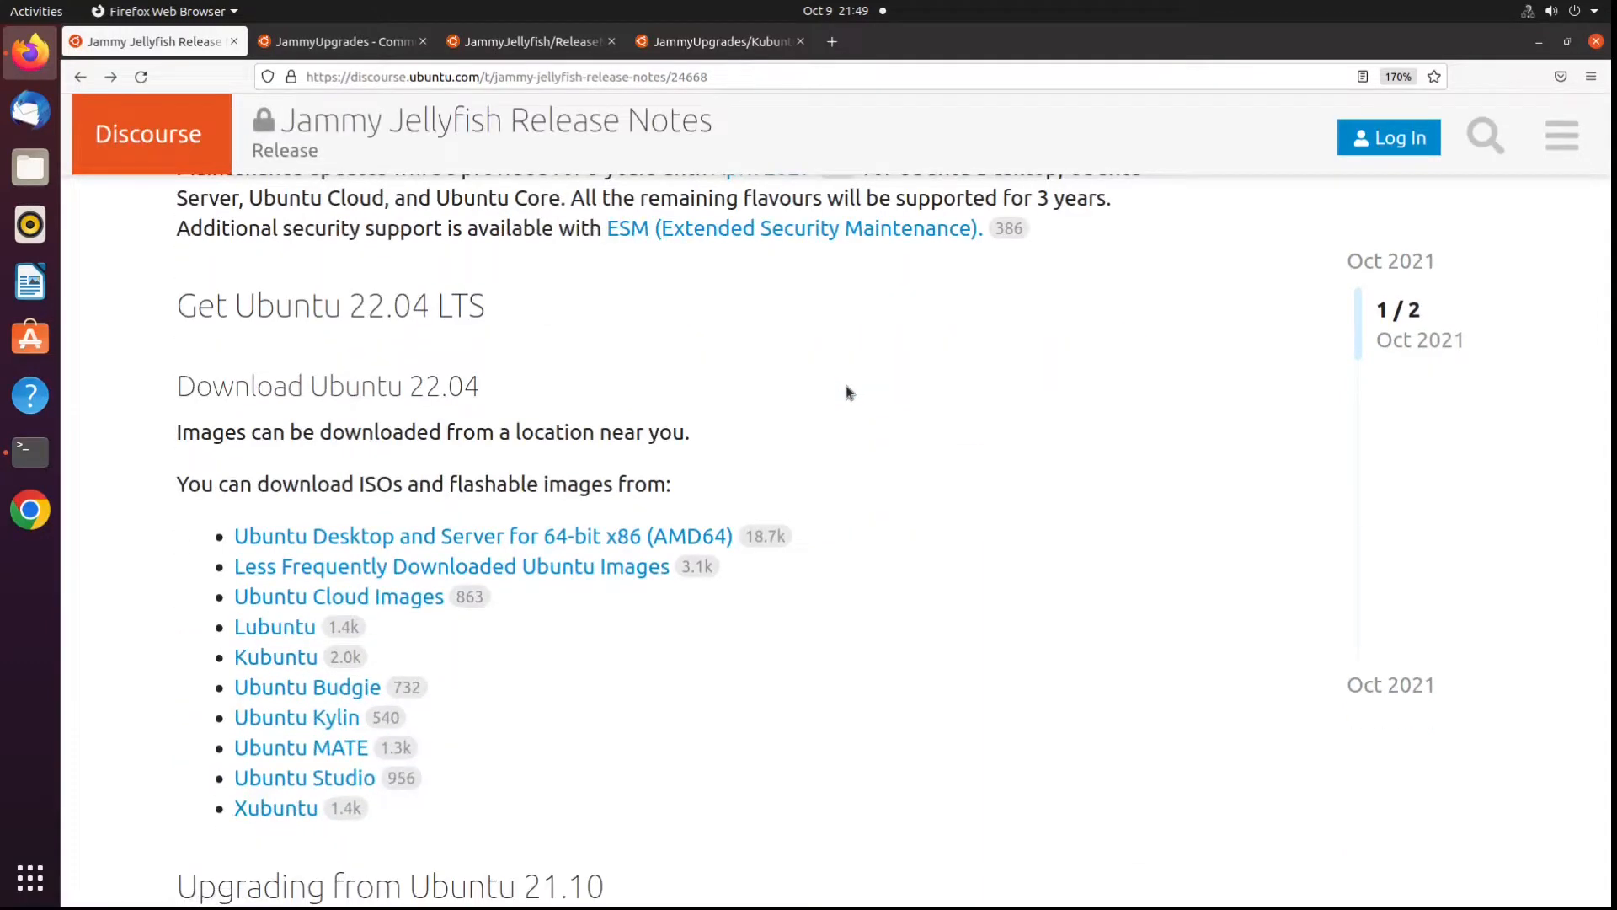
scroll(848, 392, down, 8)
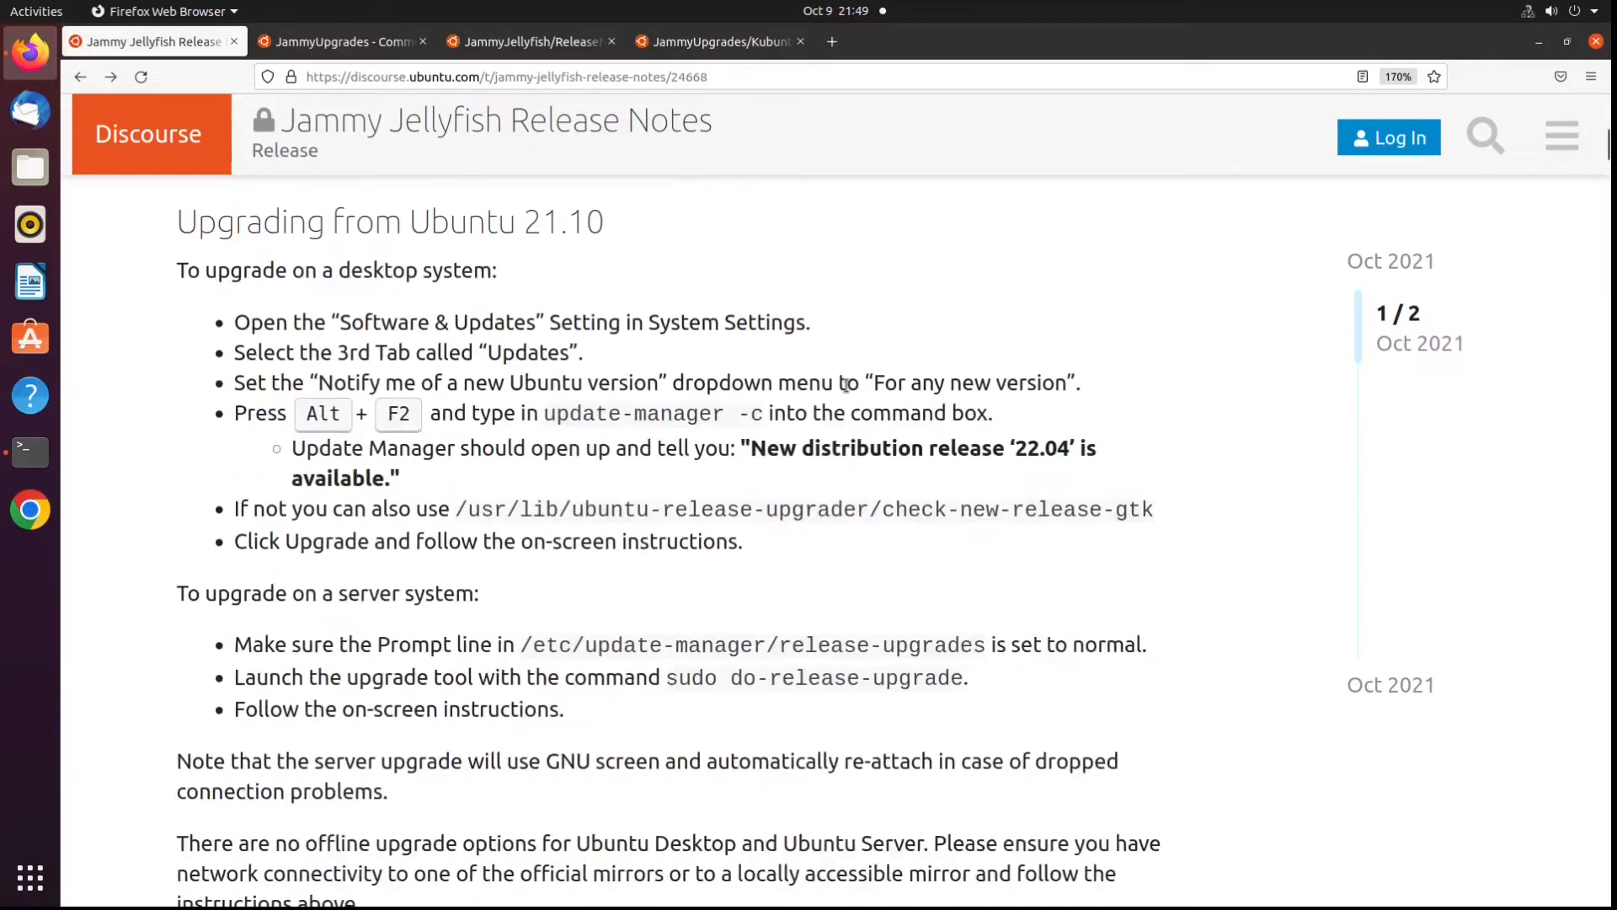
scroll(846, 387, down, 6)
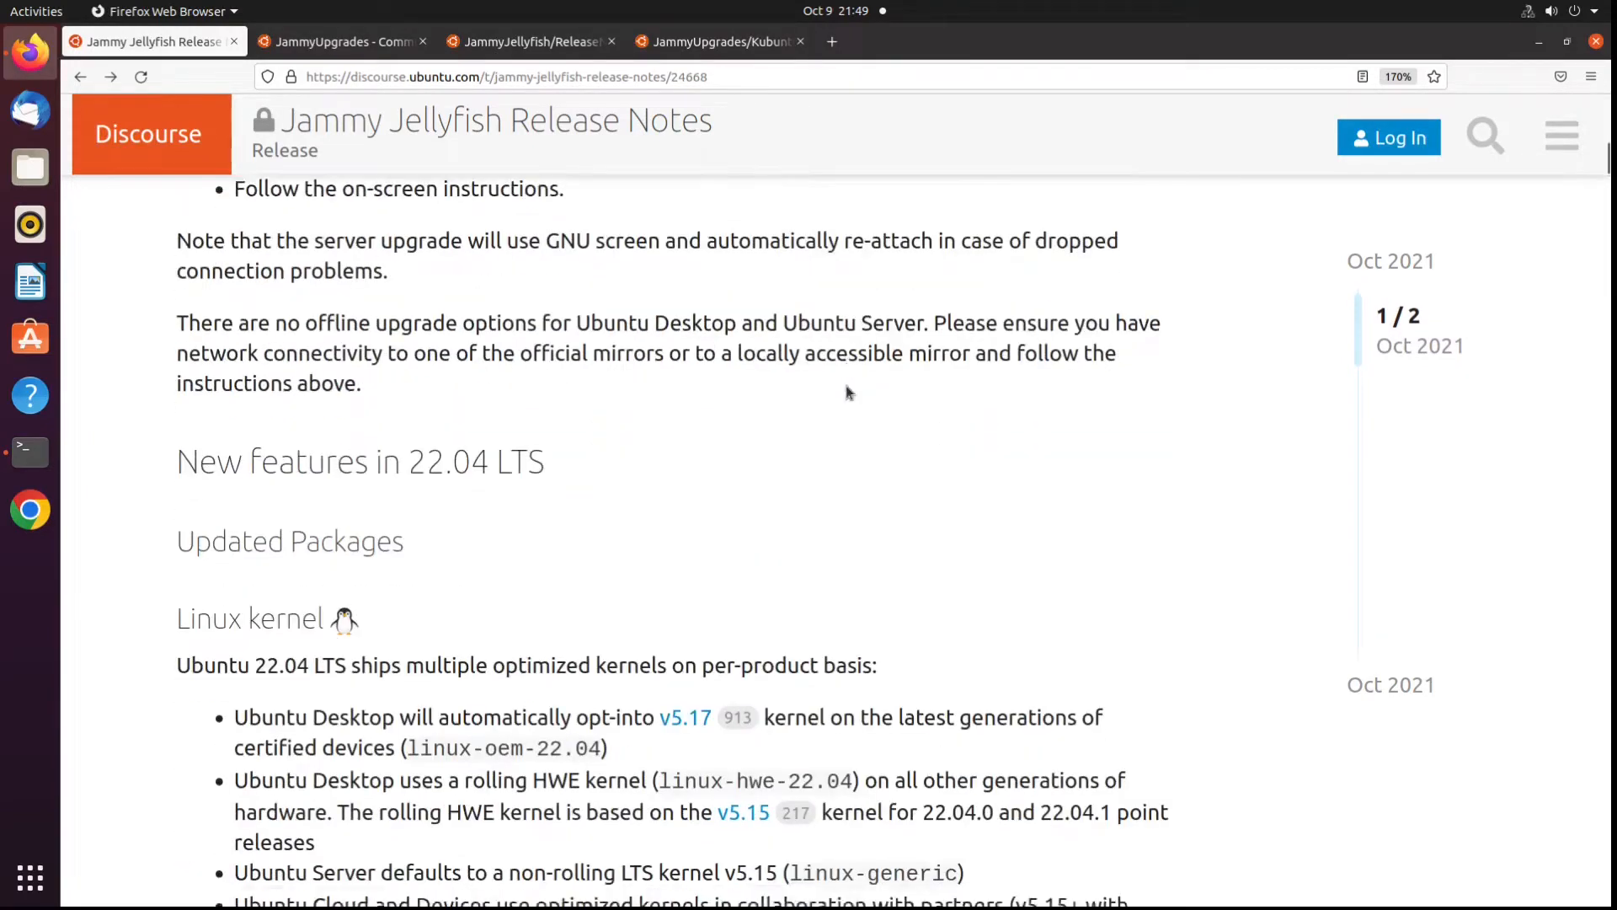
Review the 22.04 LTS new features covering the Linux kernel, toolchain, systemd, OpenSSL, security, desktop, GNOME and updated applications
scroll(848, 392, down, 2)
scroll(842, 392, down, 2)
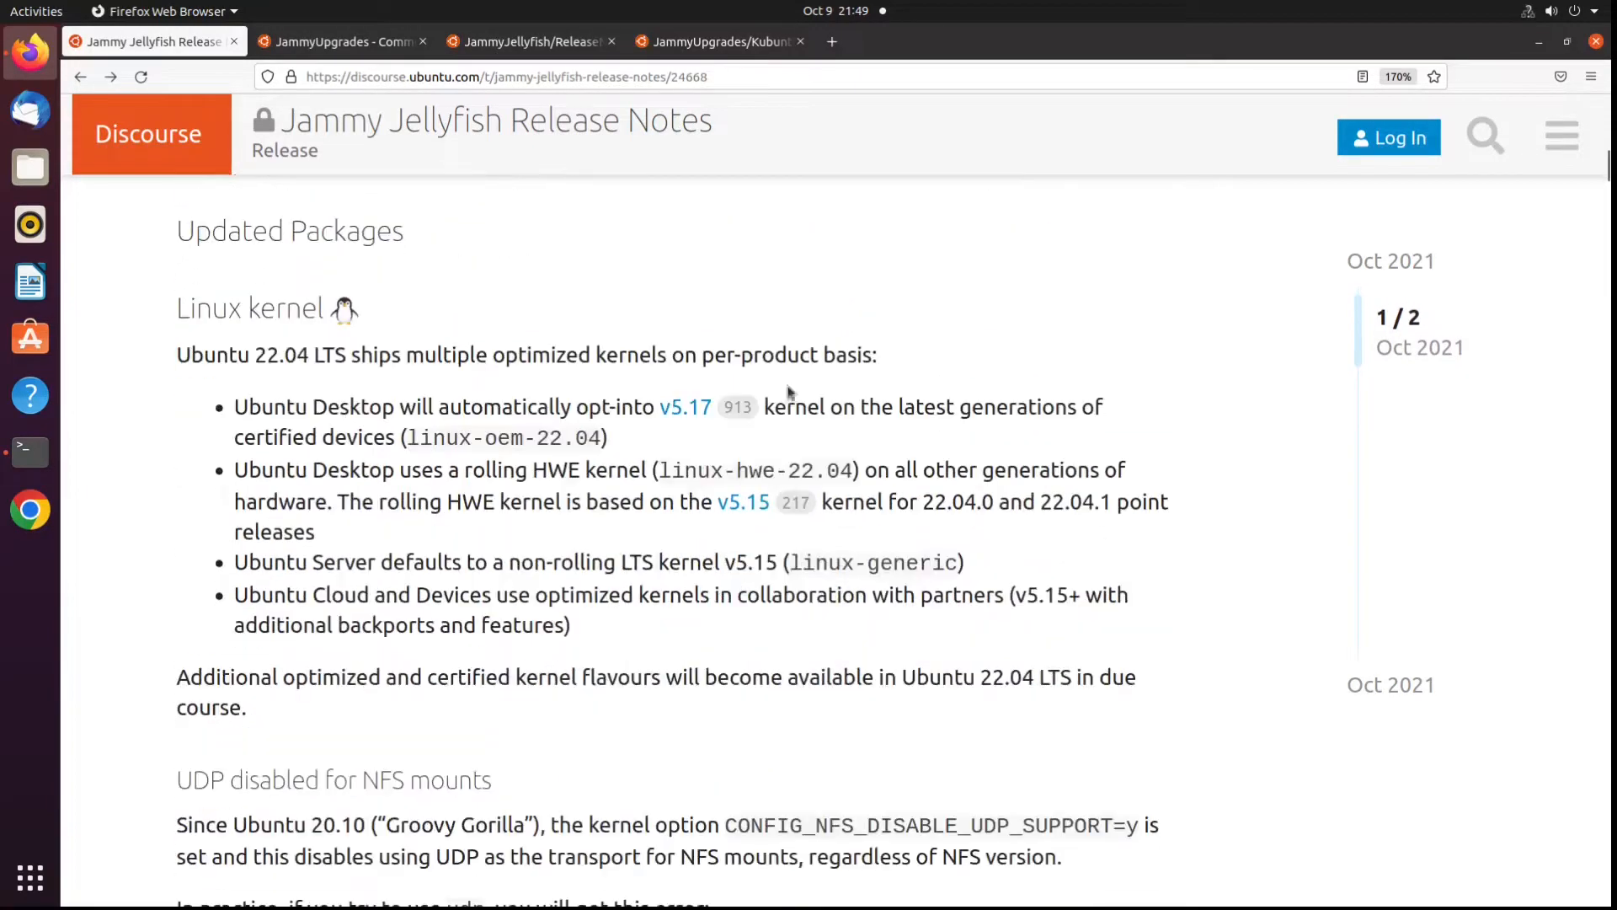
scroll(112, 524, down, 6)
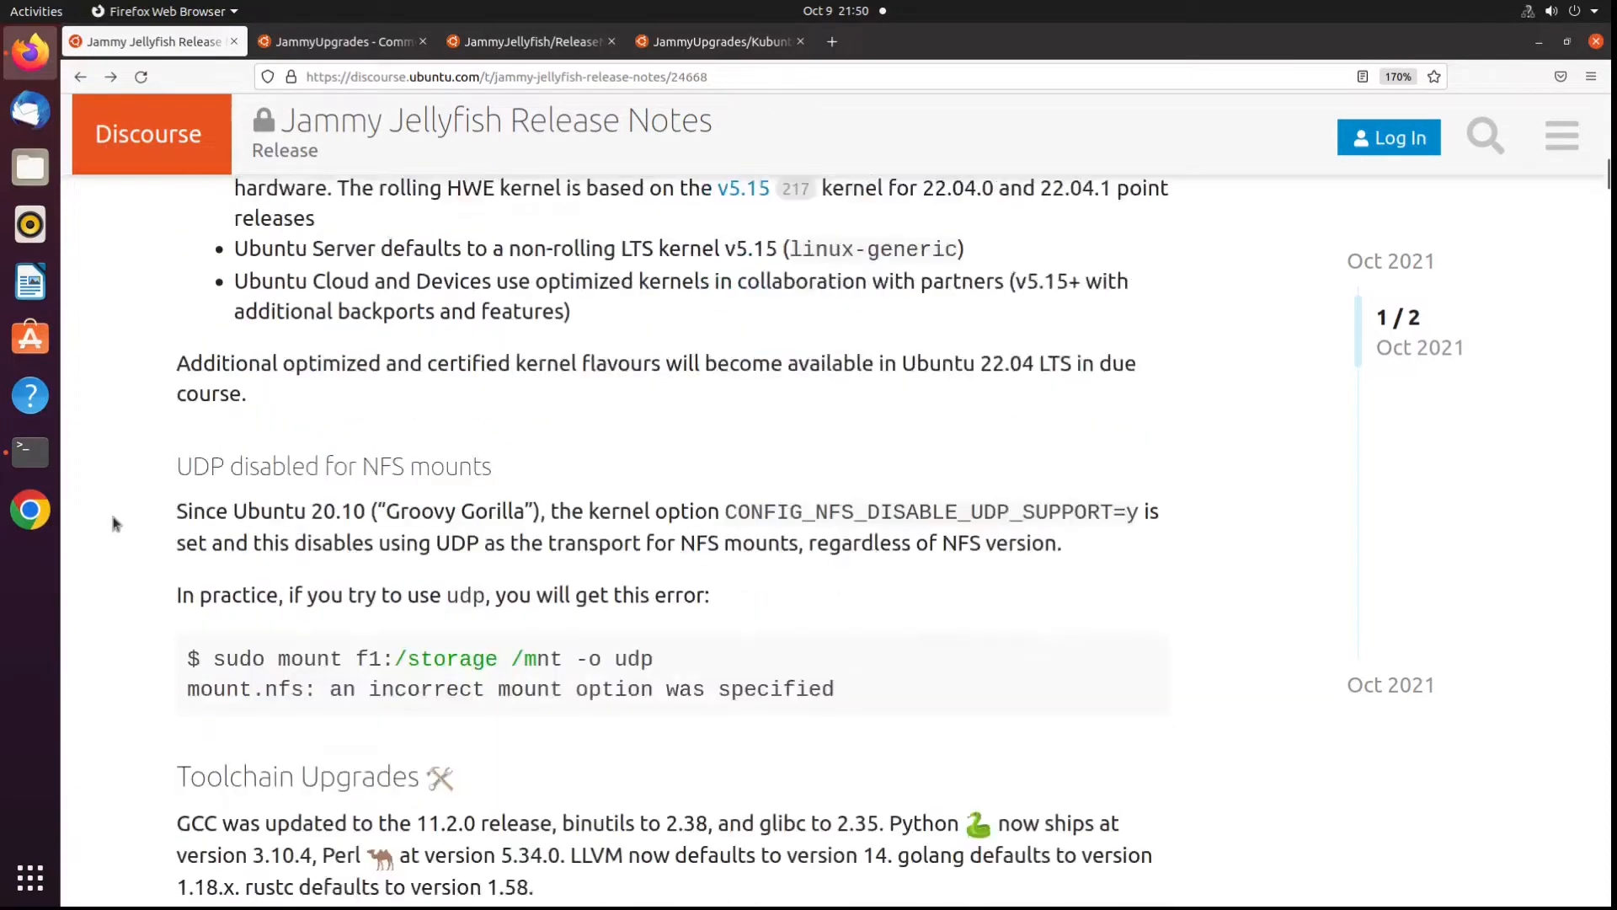
scroll(133, 522, down, 8)
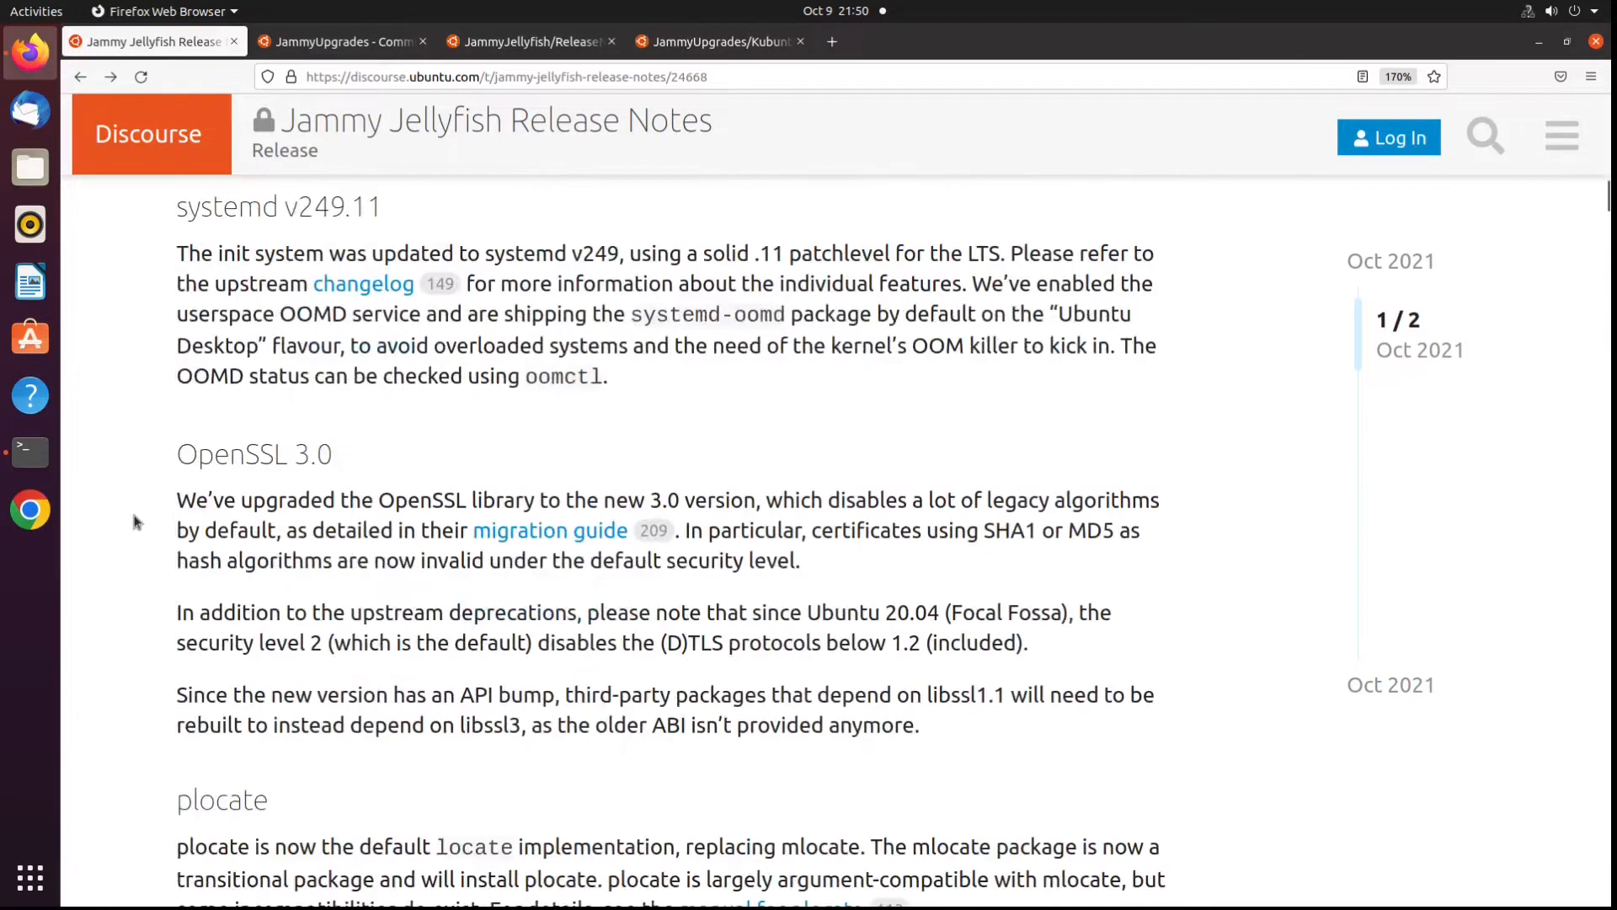
scroll(133, 522, down, 6)
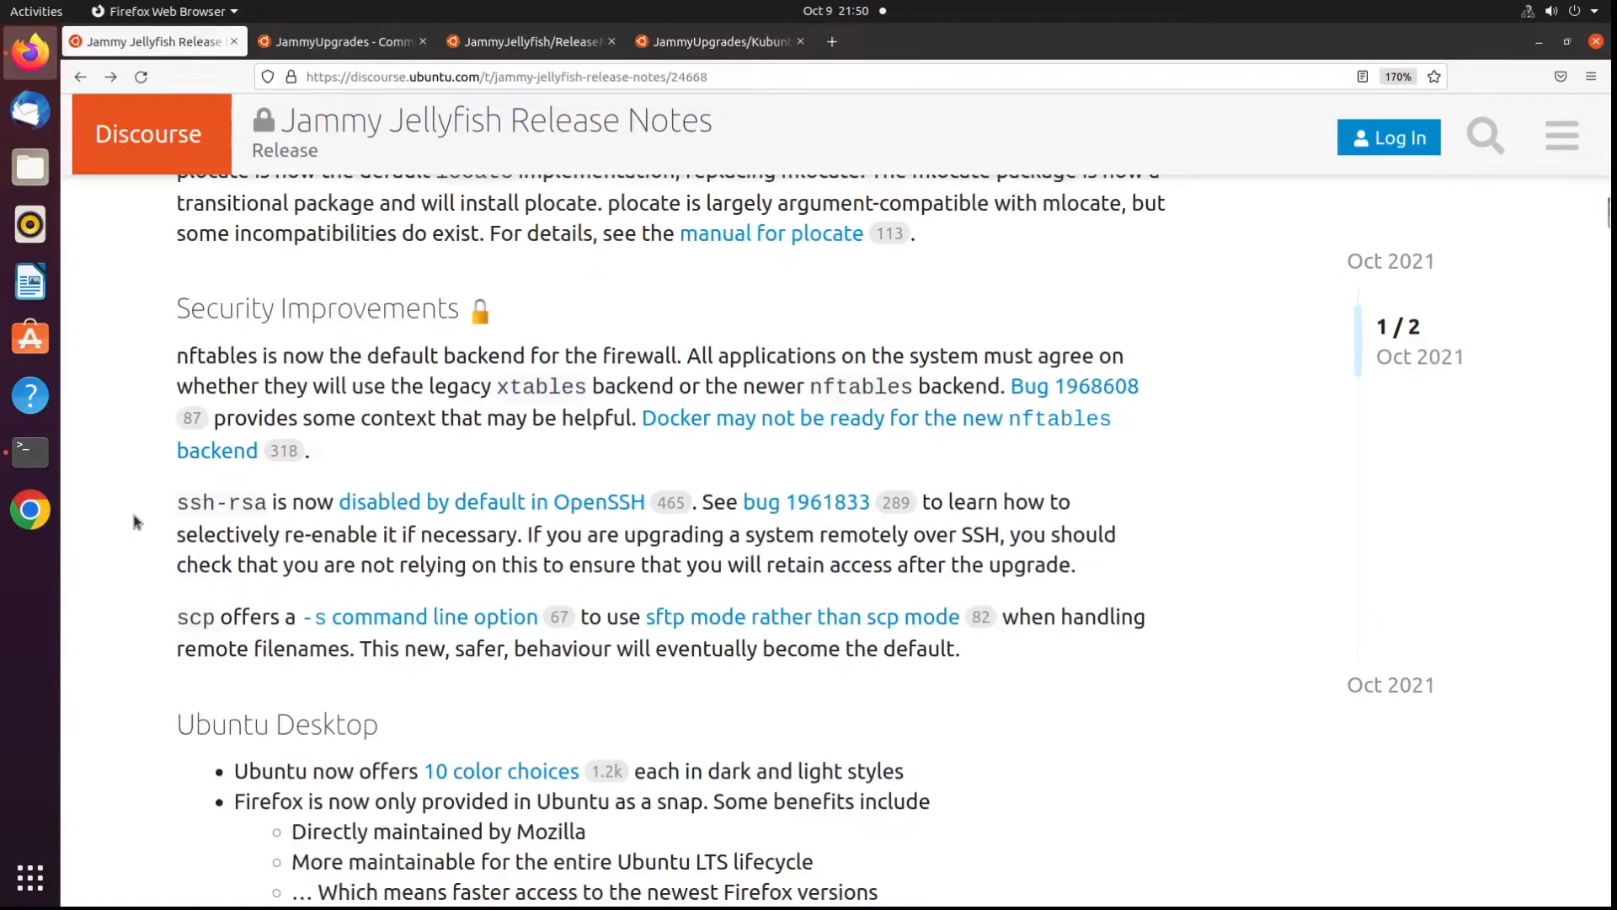
scroll(134, 523, down, 6)
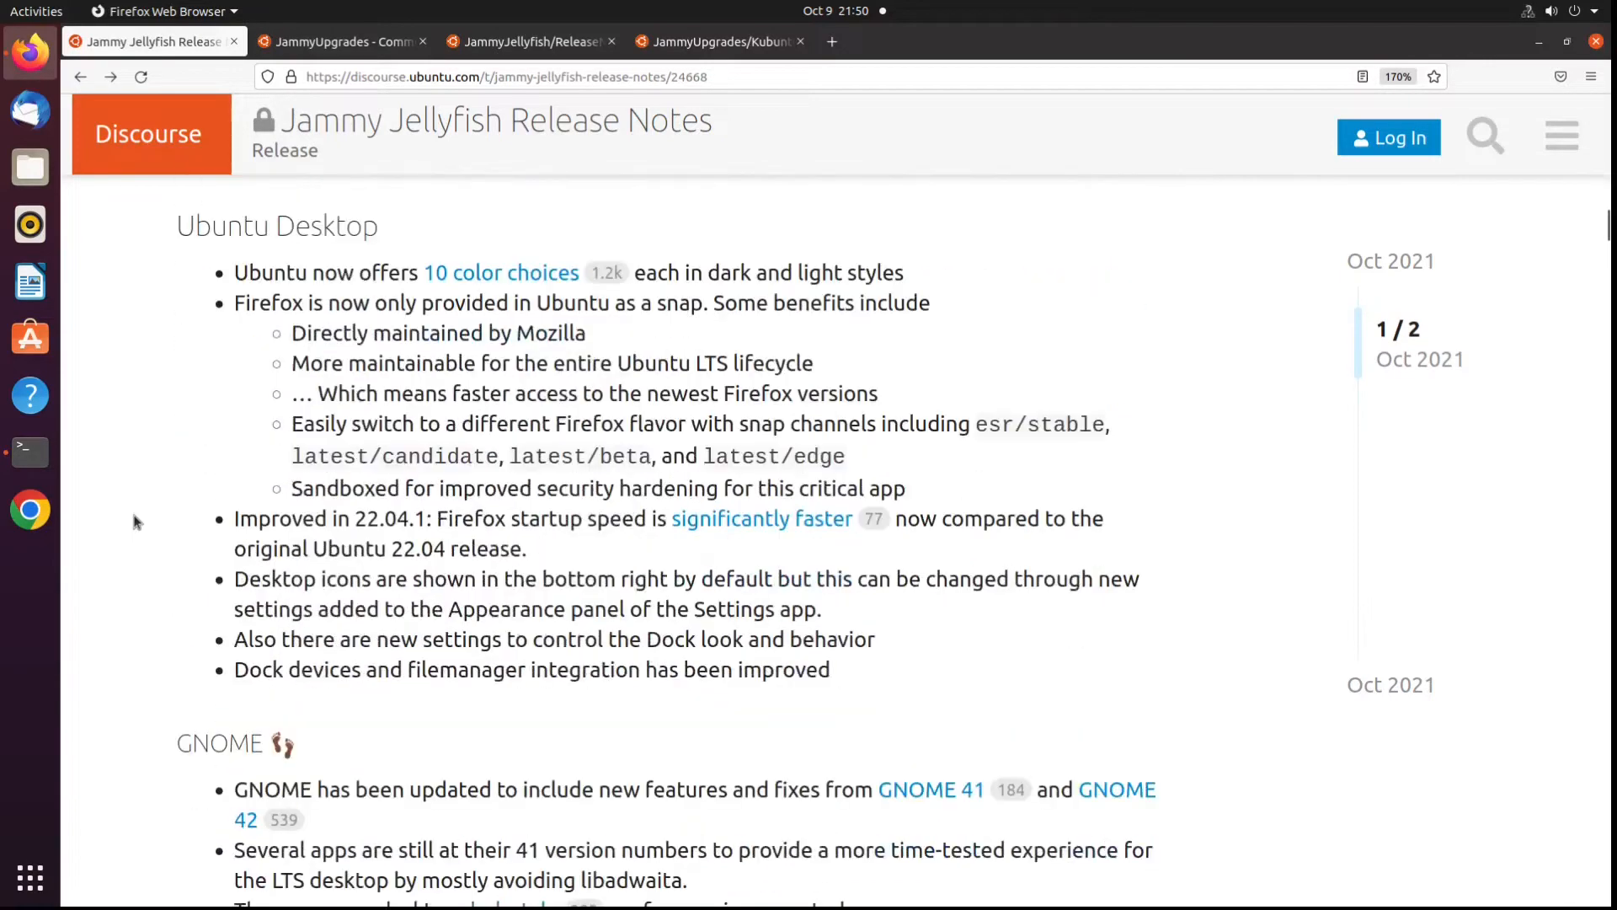
scroll(133, 522, down, 8)
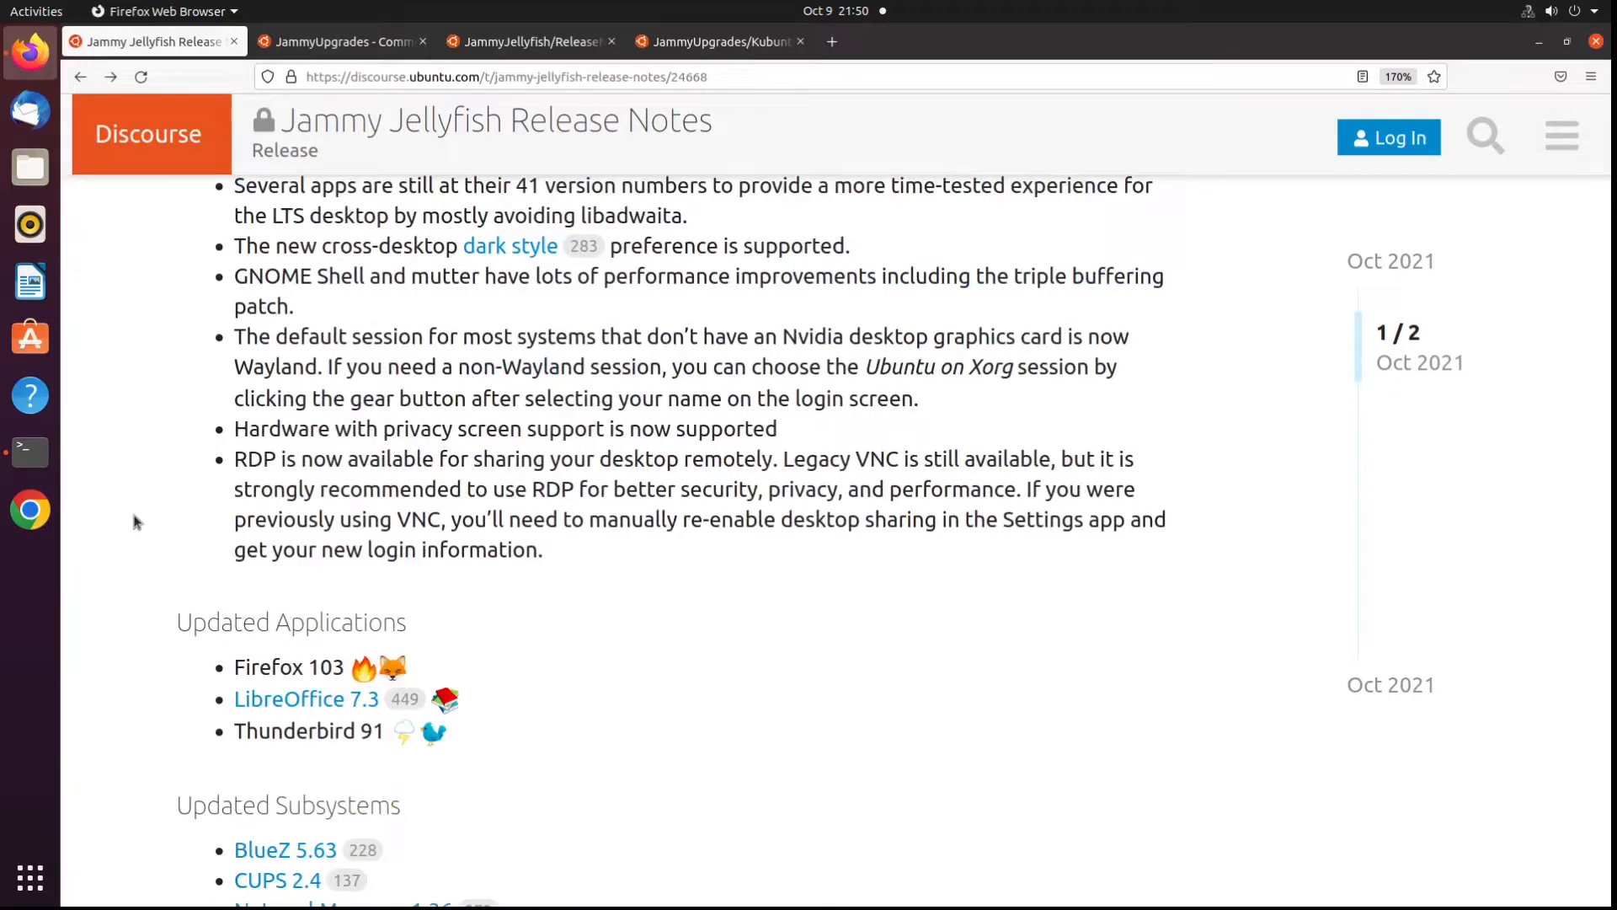
scroll(133, 522, down, 8)
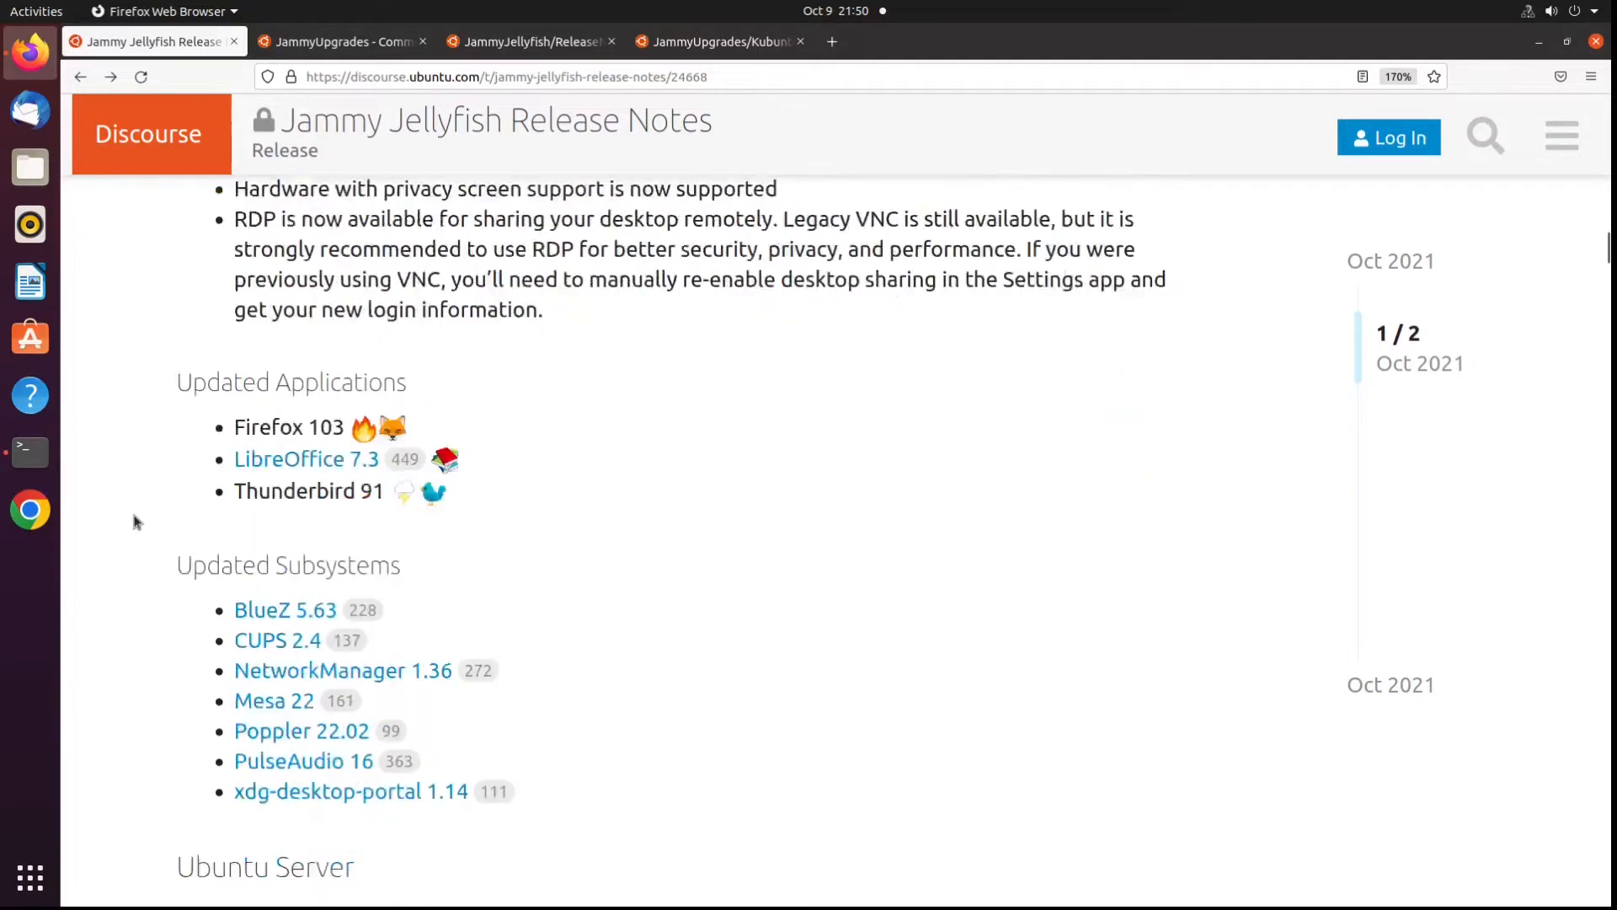
Examine the Ubuntu Server changes, including resource agents, Ruby, PHP, BIND, PostgreSQL, Django, NFS, Samba and Chrony
scroll(135, 522, down, 13)
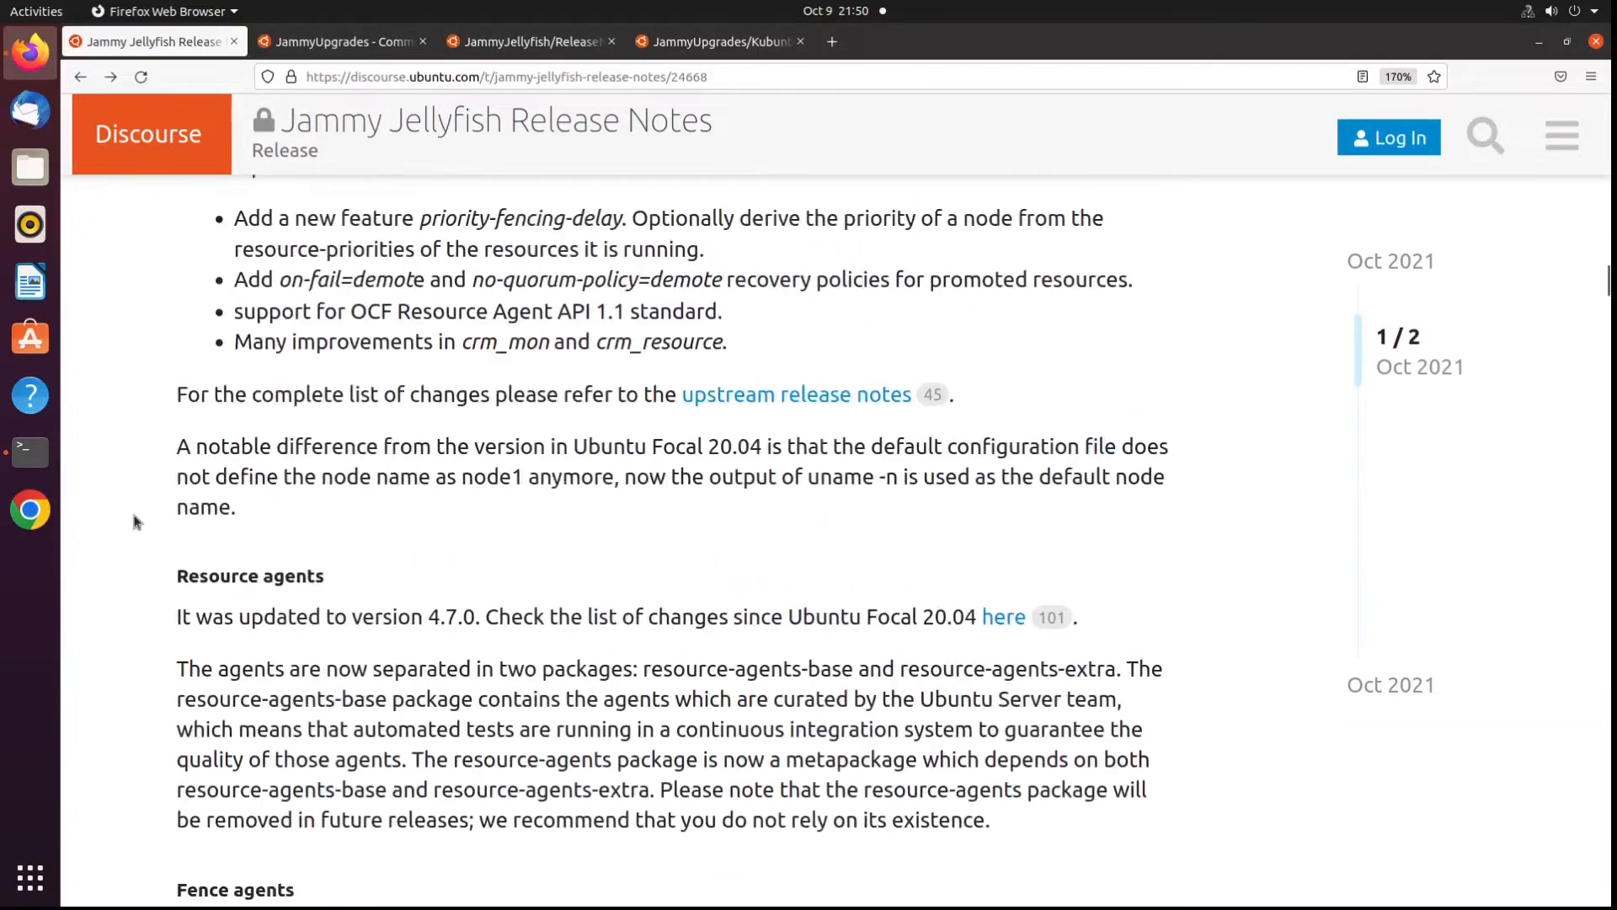
scroll(174, 529, down, 7)
scroll(175, 524, down, 14)
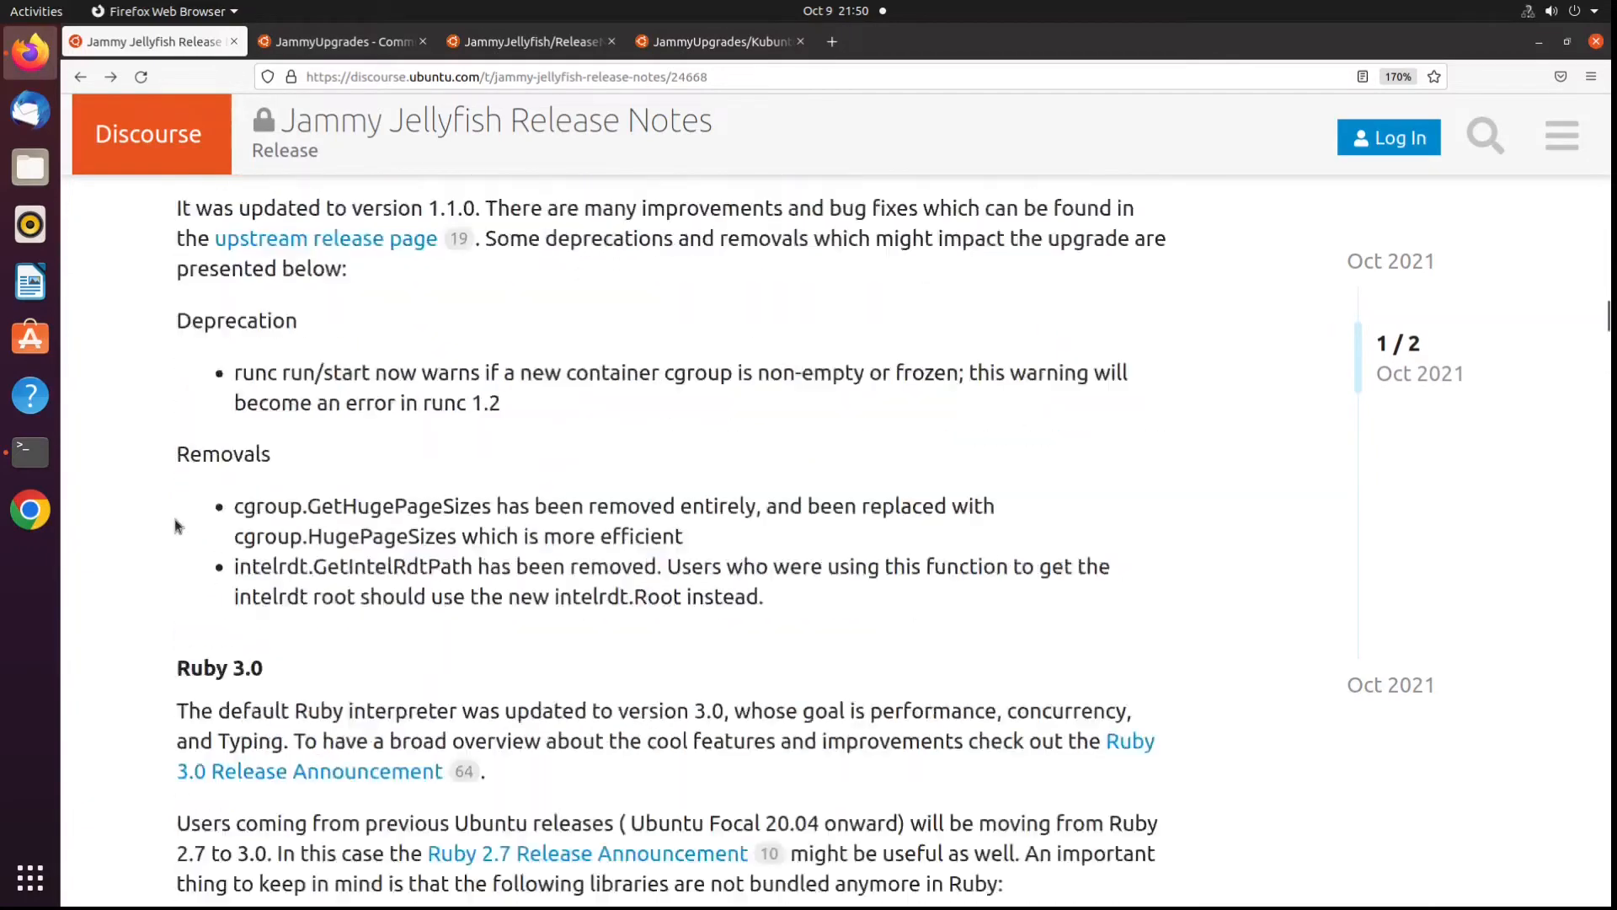
scroll(175, 525, down, 14)
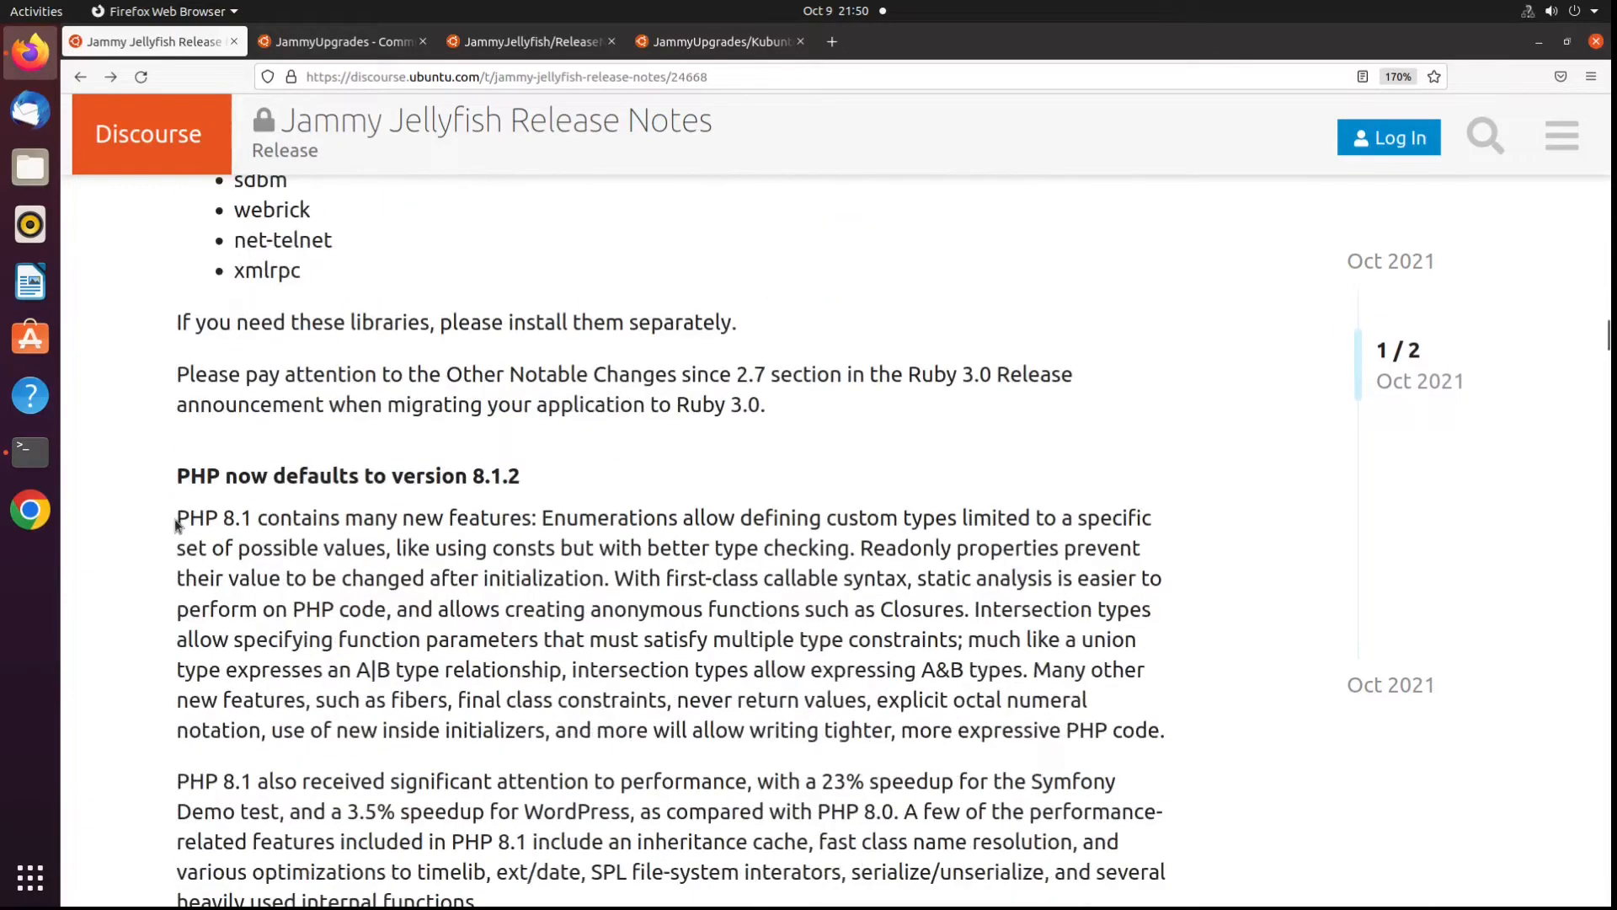
scroll(176, 526, down, 10)
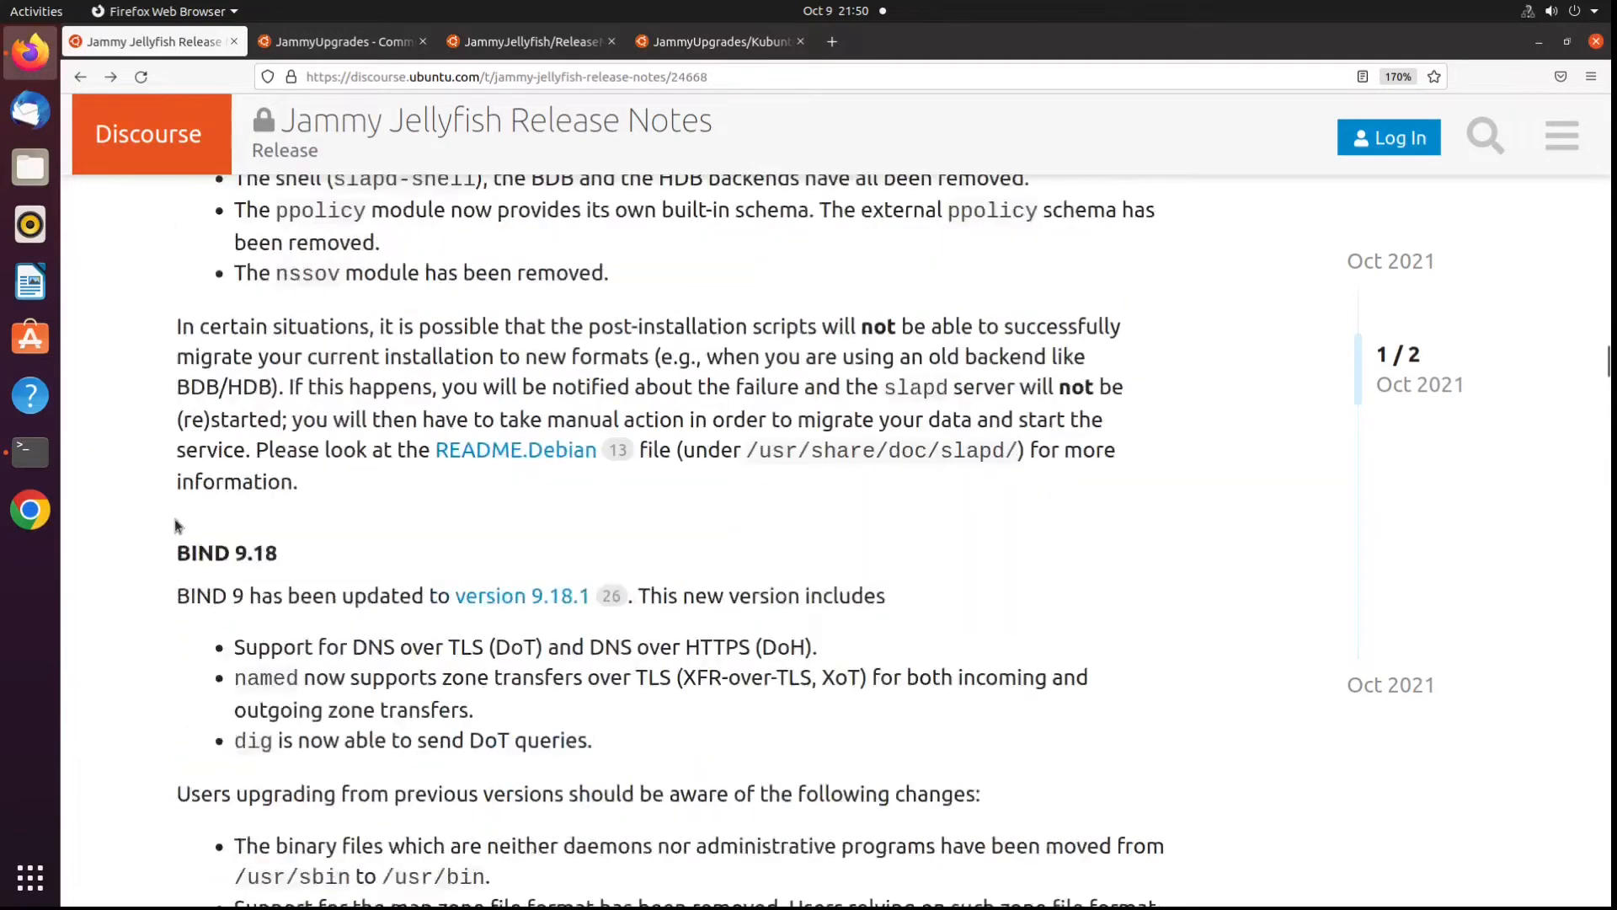
scroll(175, 526, down, 14)
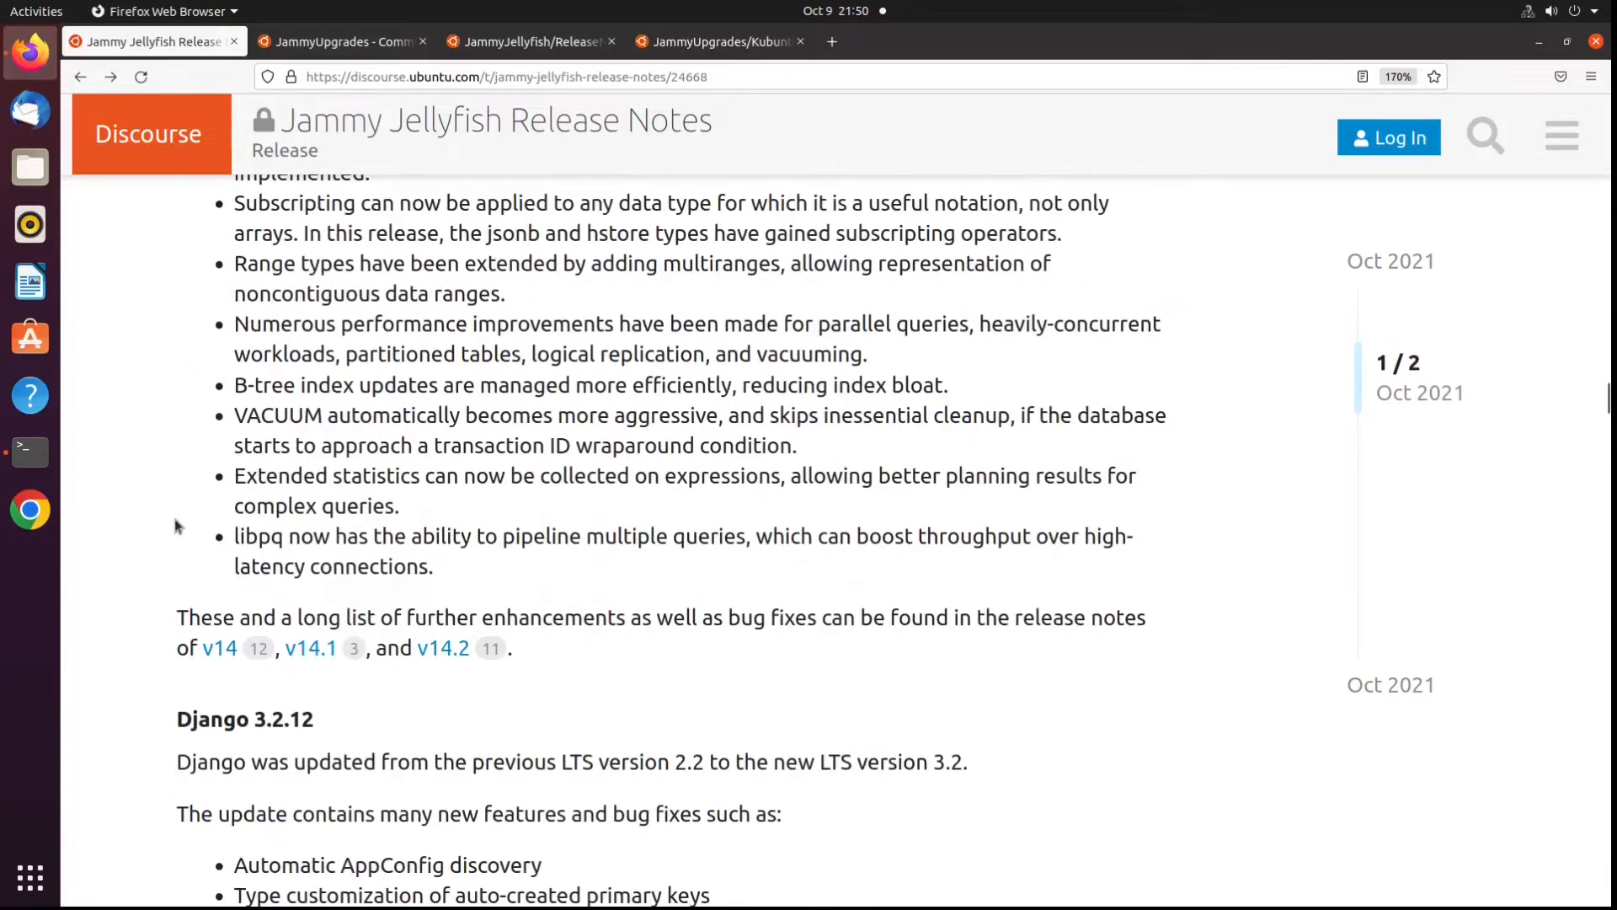
scroll(174, 522, down, 14)
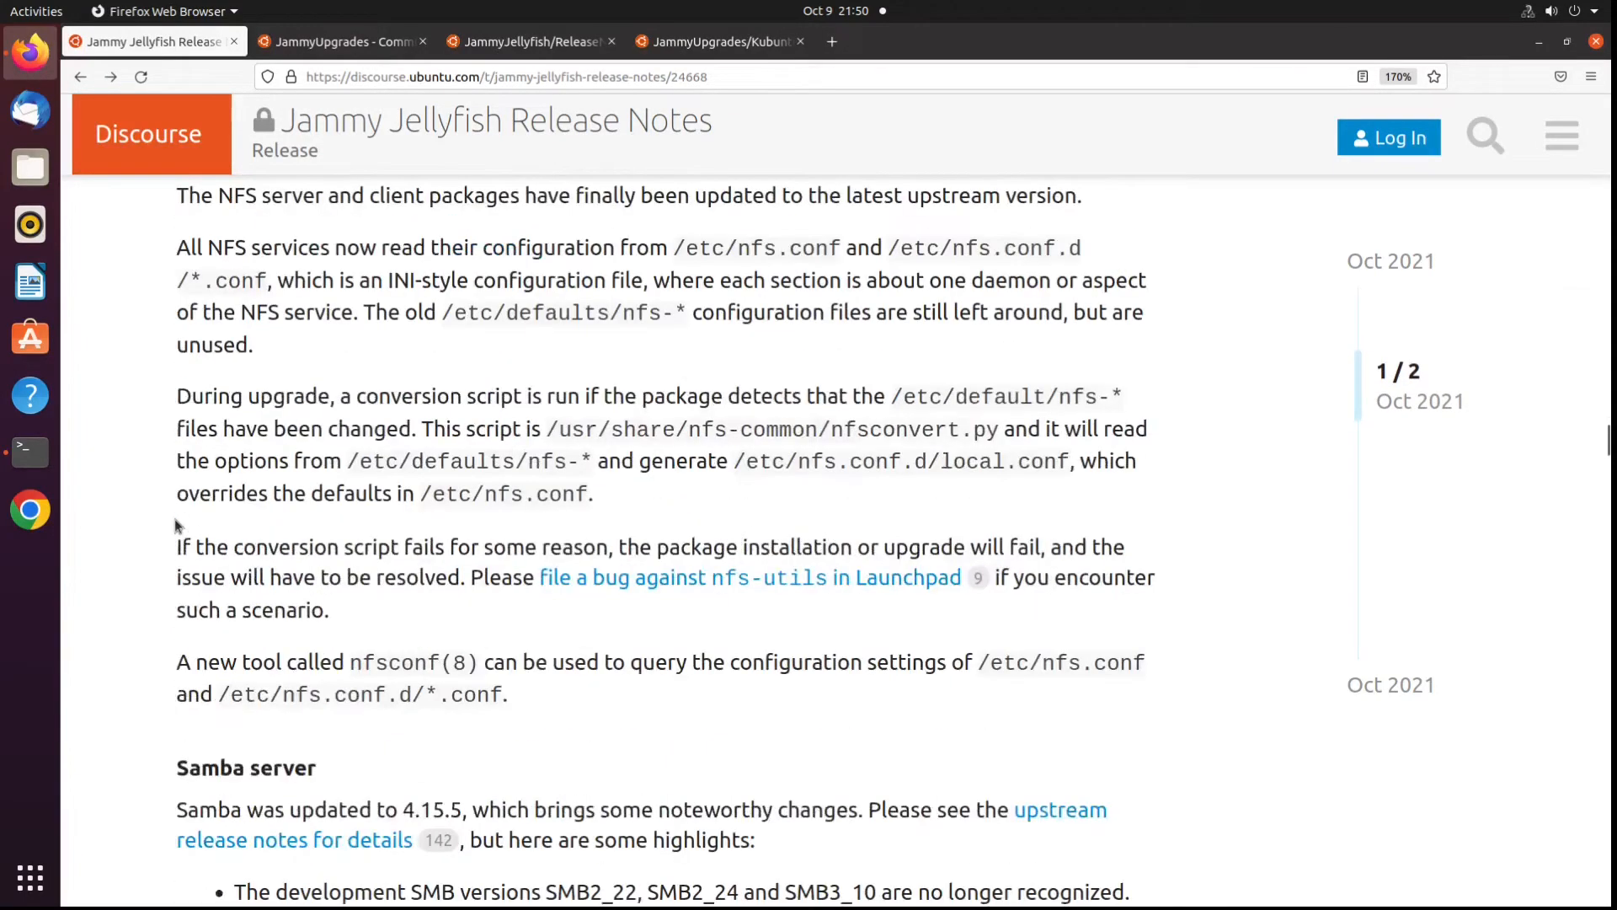
scroll(174, 522, down, 2)
scroll(174, 522, down, 7)
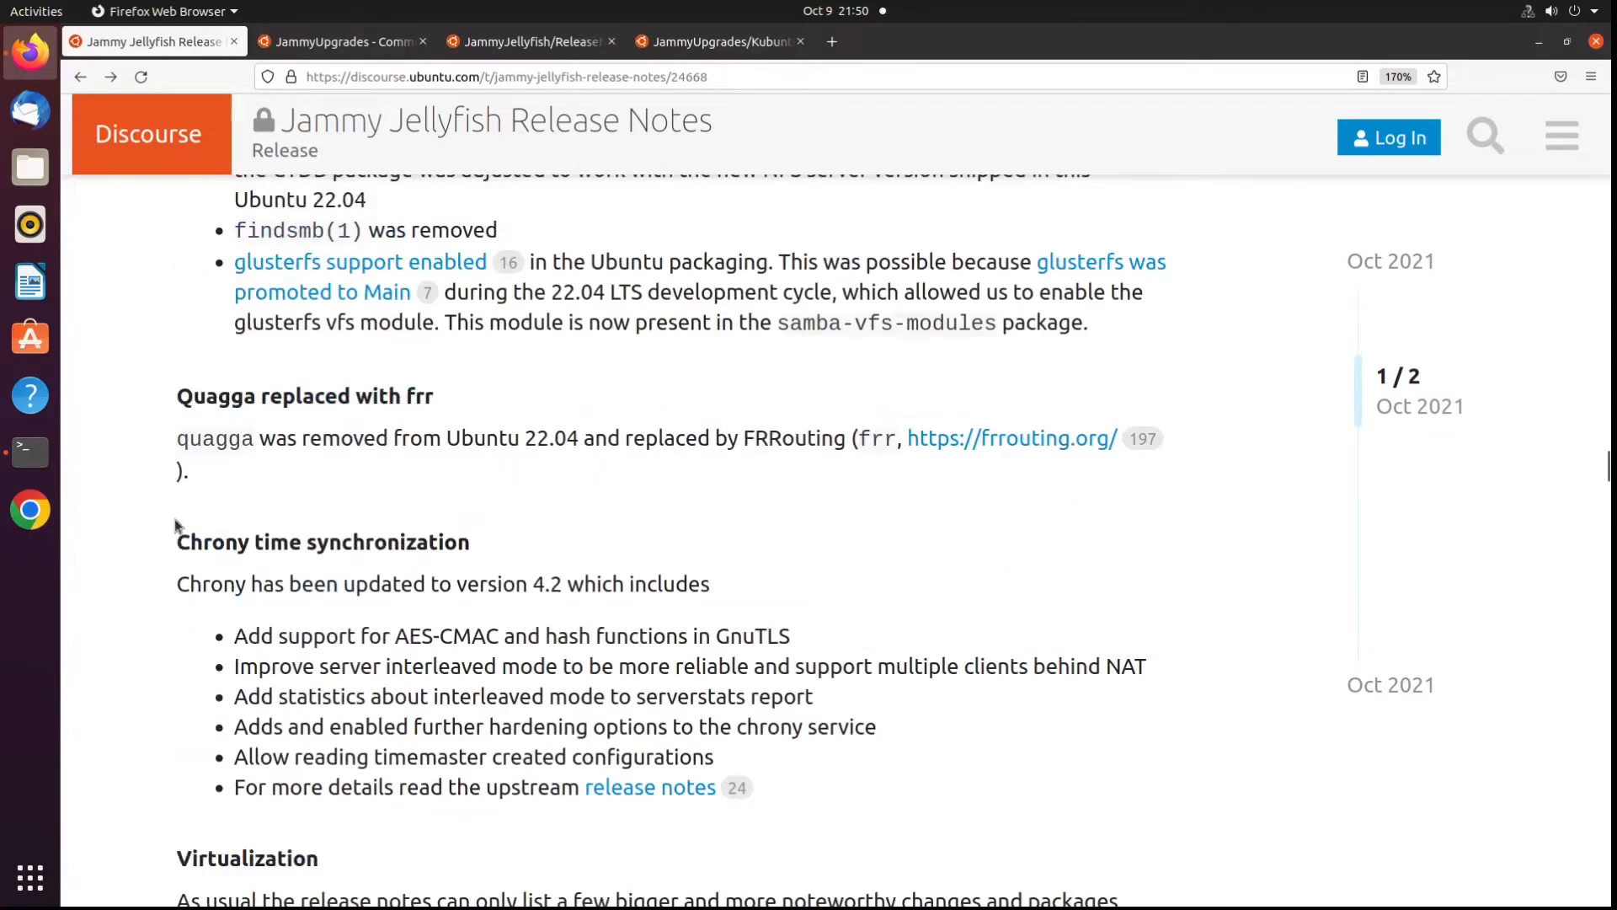
Examine the release notes on virtualization, openvswitch, swtpm, ubuntu-advantage-tools, server main promotions, LXD and Ceph
scroll(175, 526, down, 7)
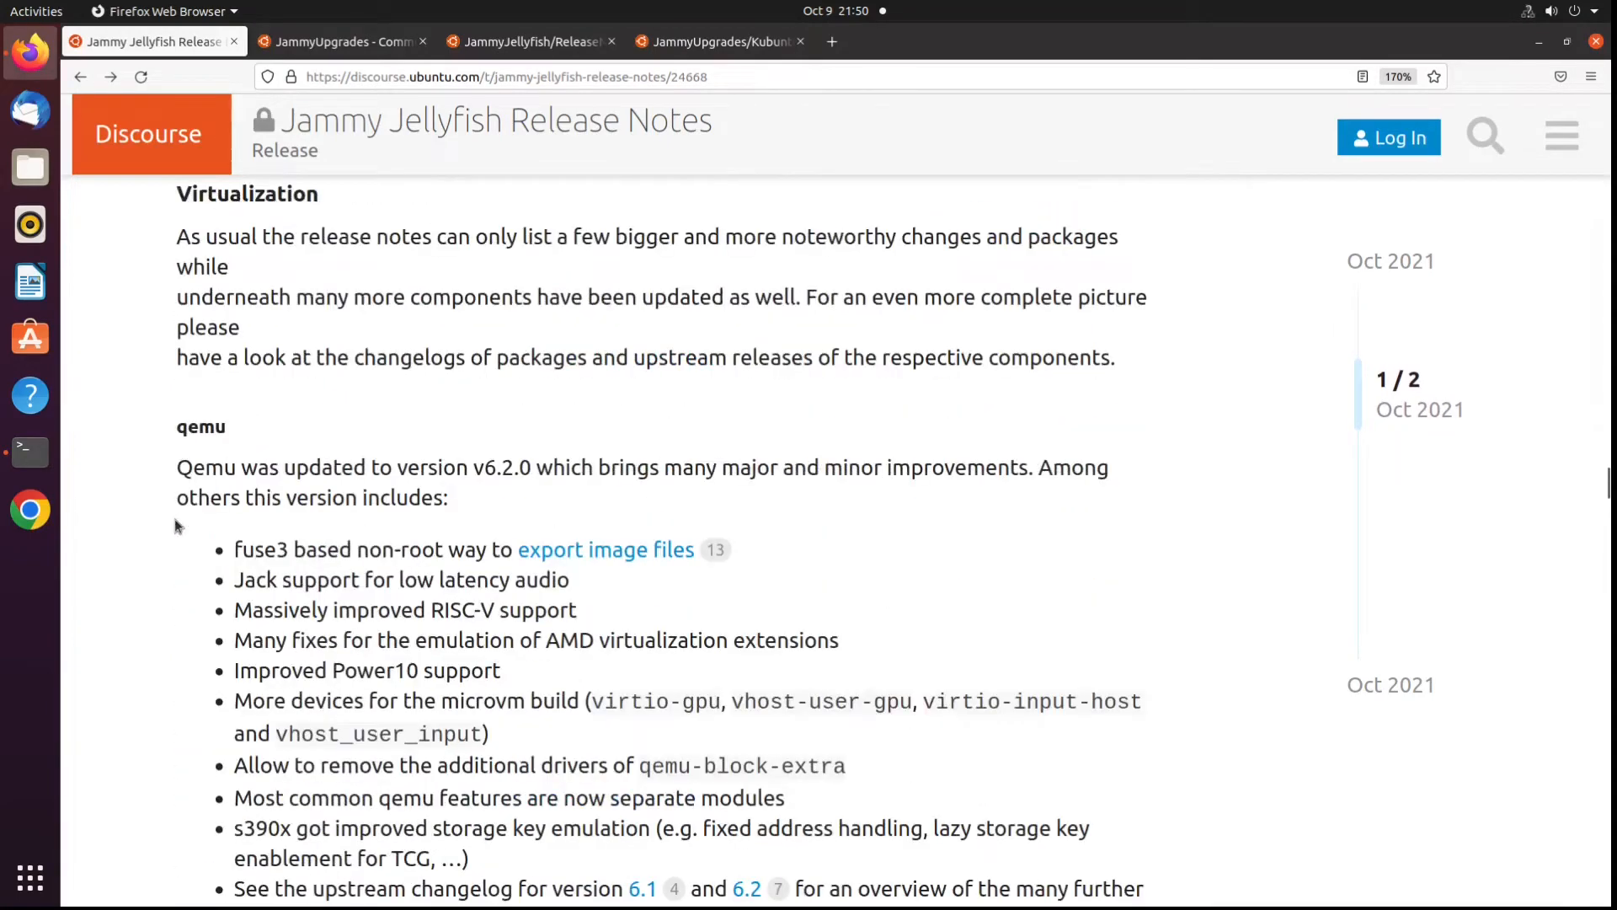
scroll(176, 525, down, 7)
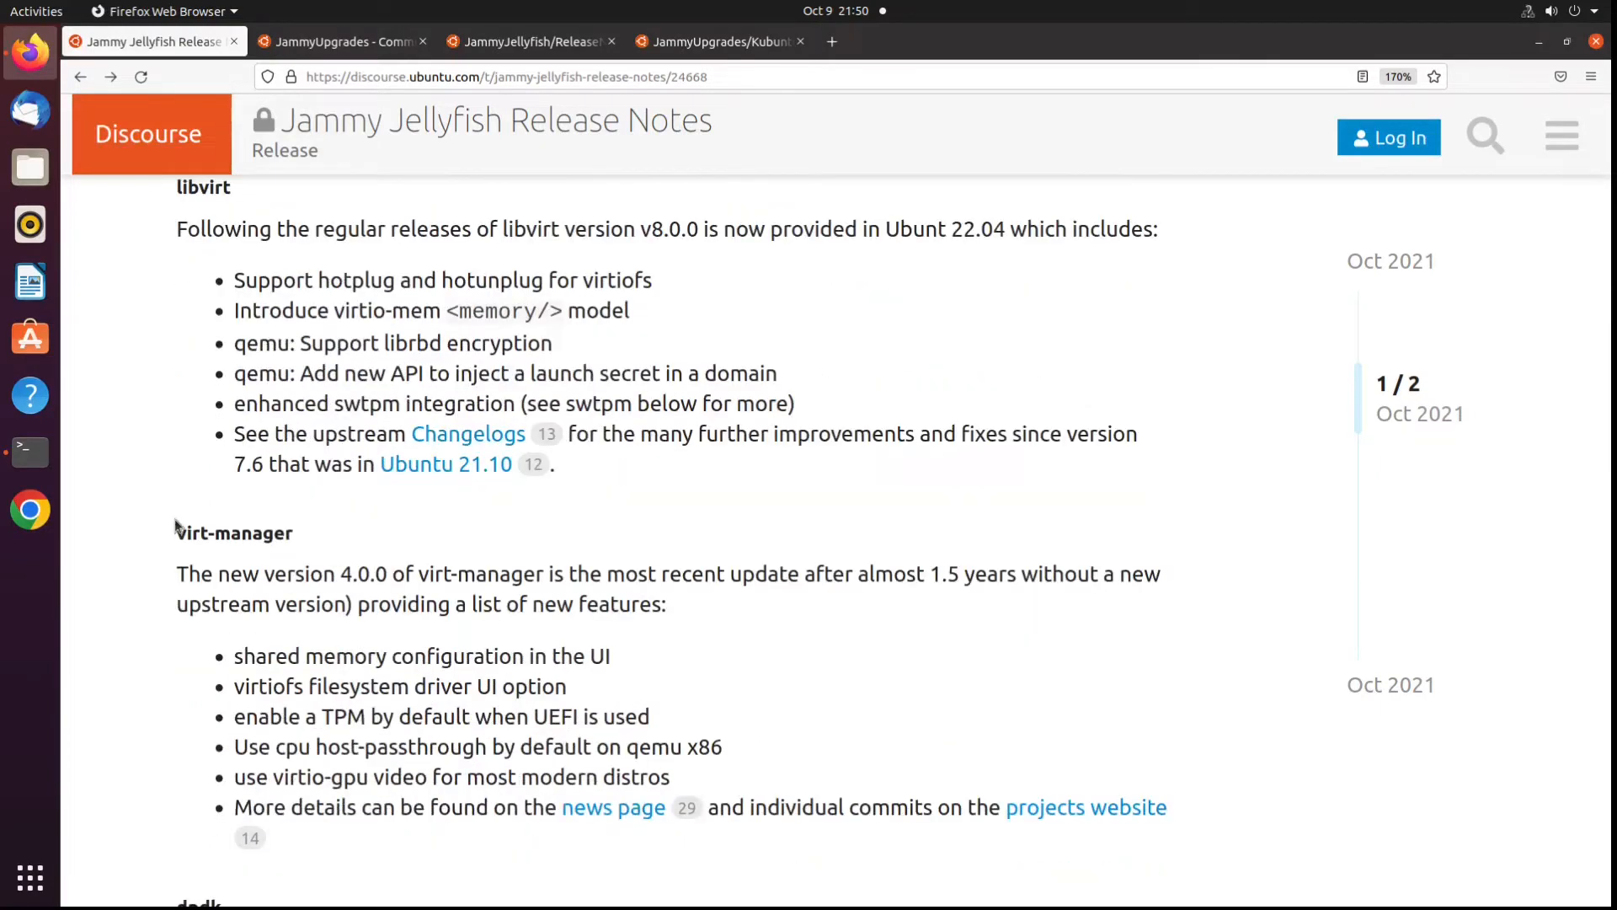
scroll(175, 526, down, 7)
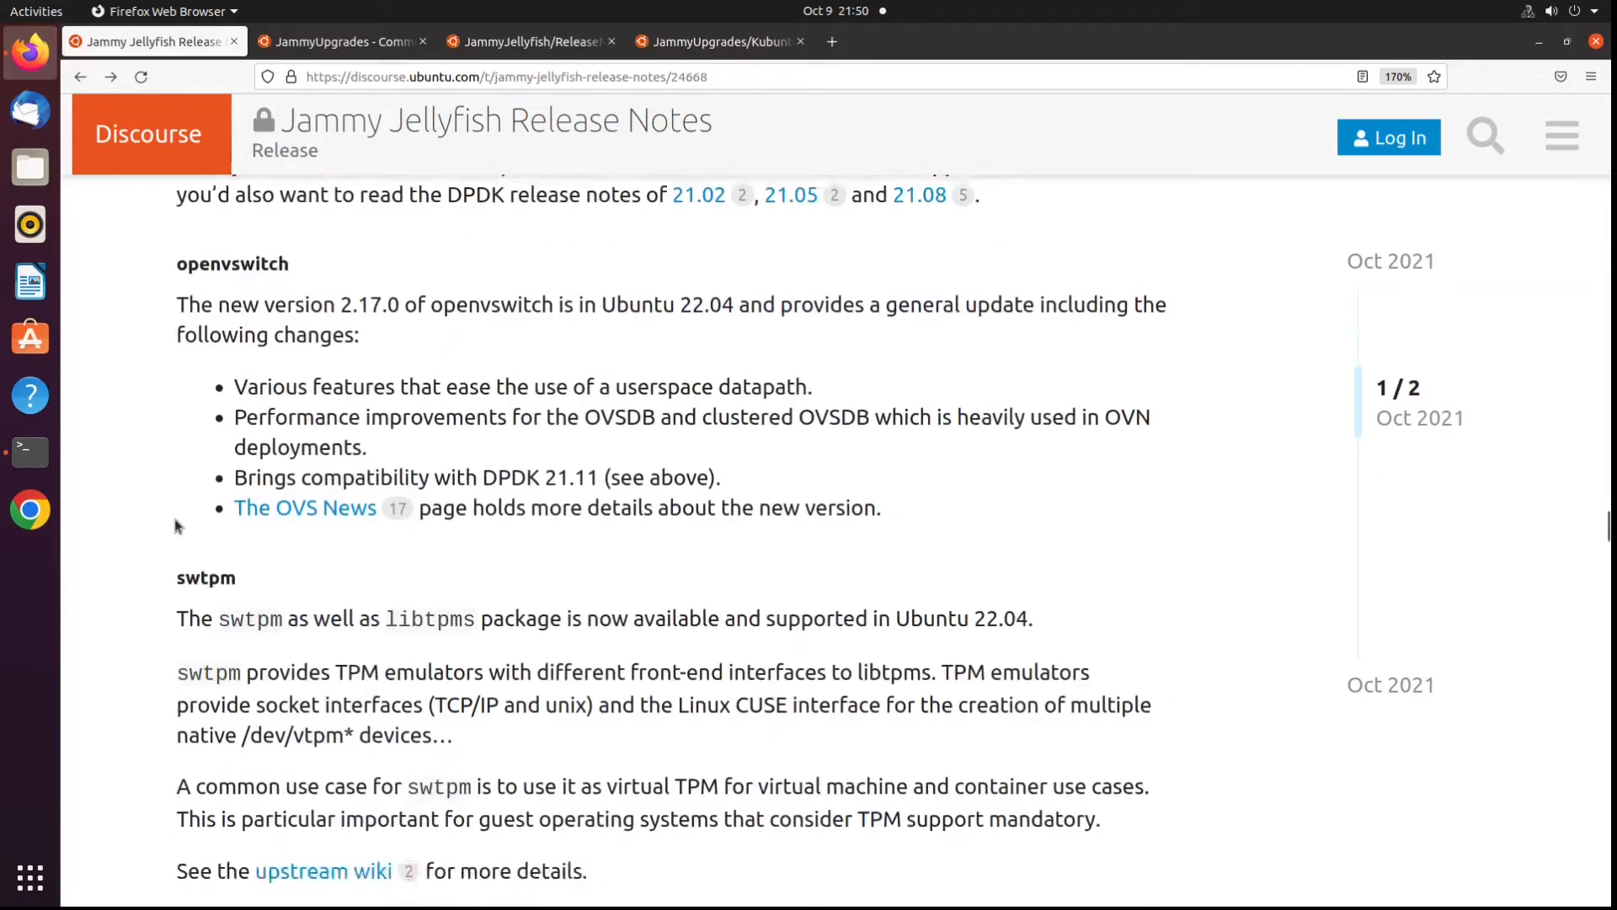
scroll(175, 526, down, 12)
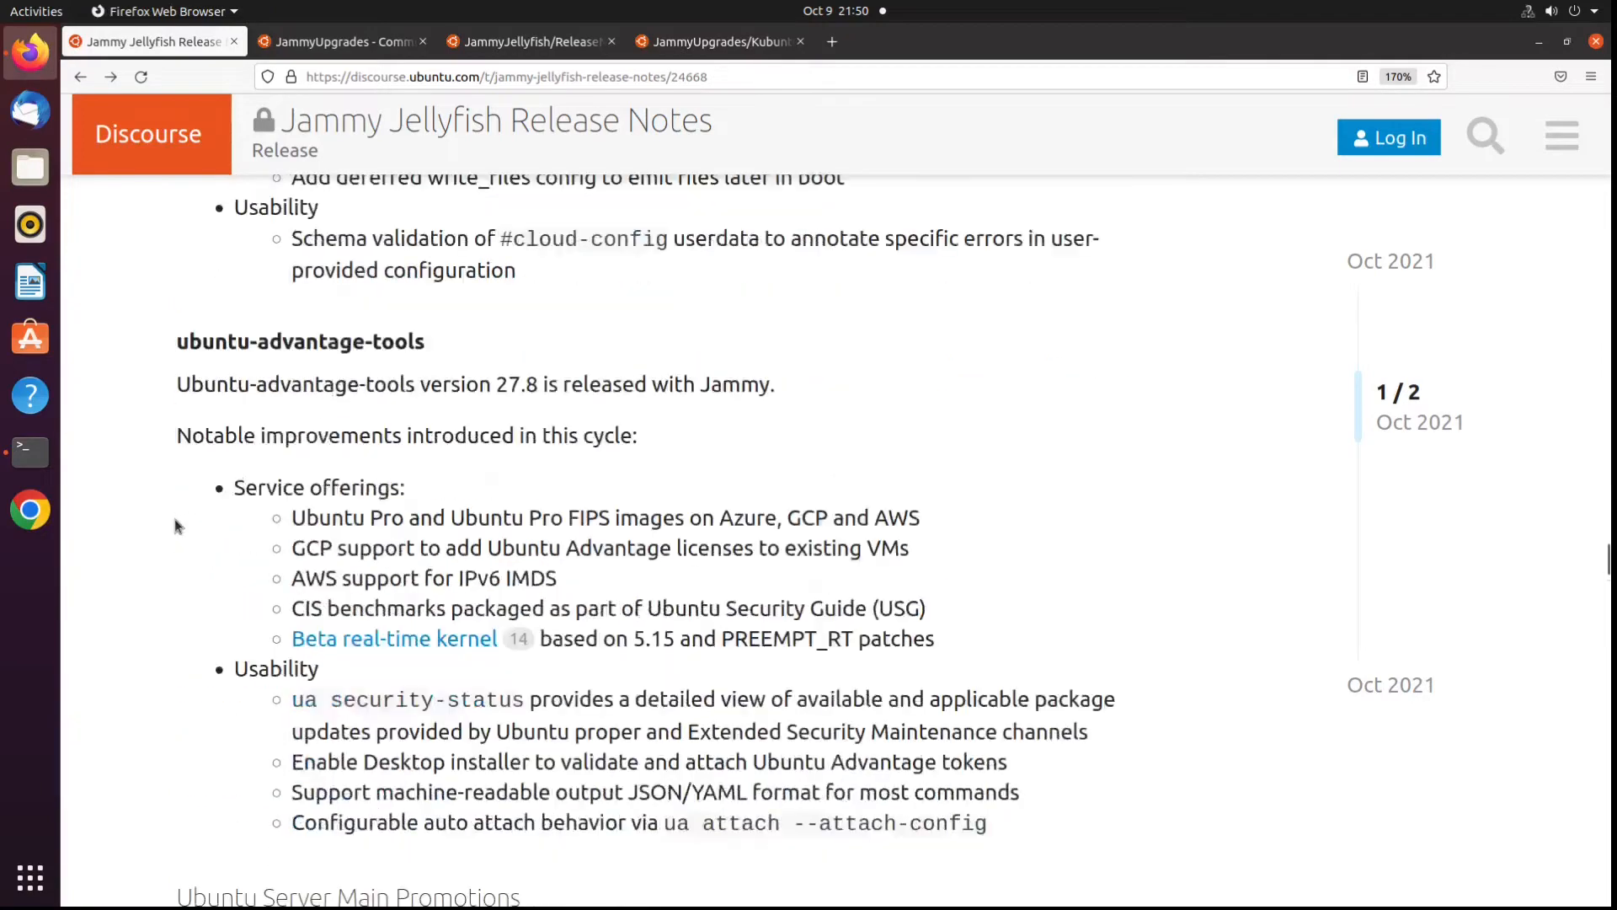
scroll(175, 526, down, 3)
scroll(175, 526, down, 7)
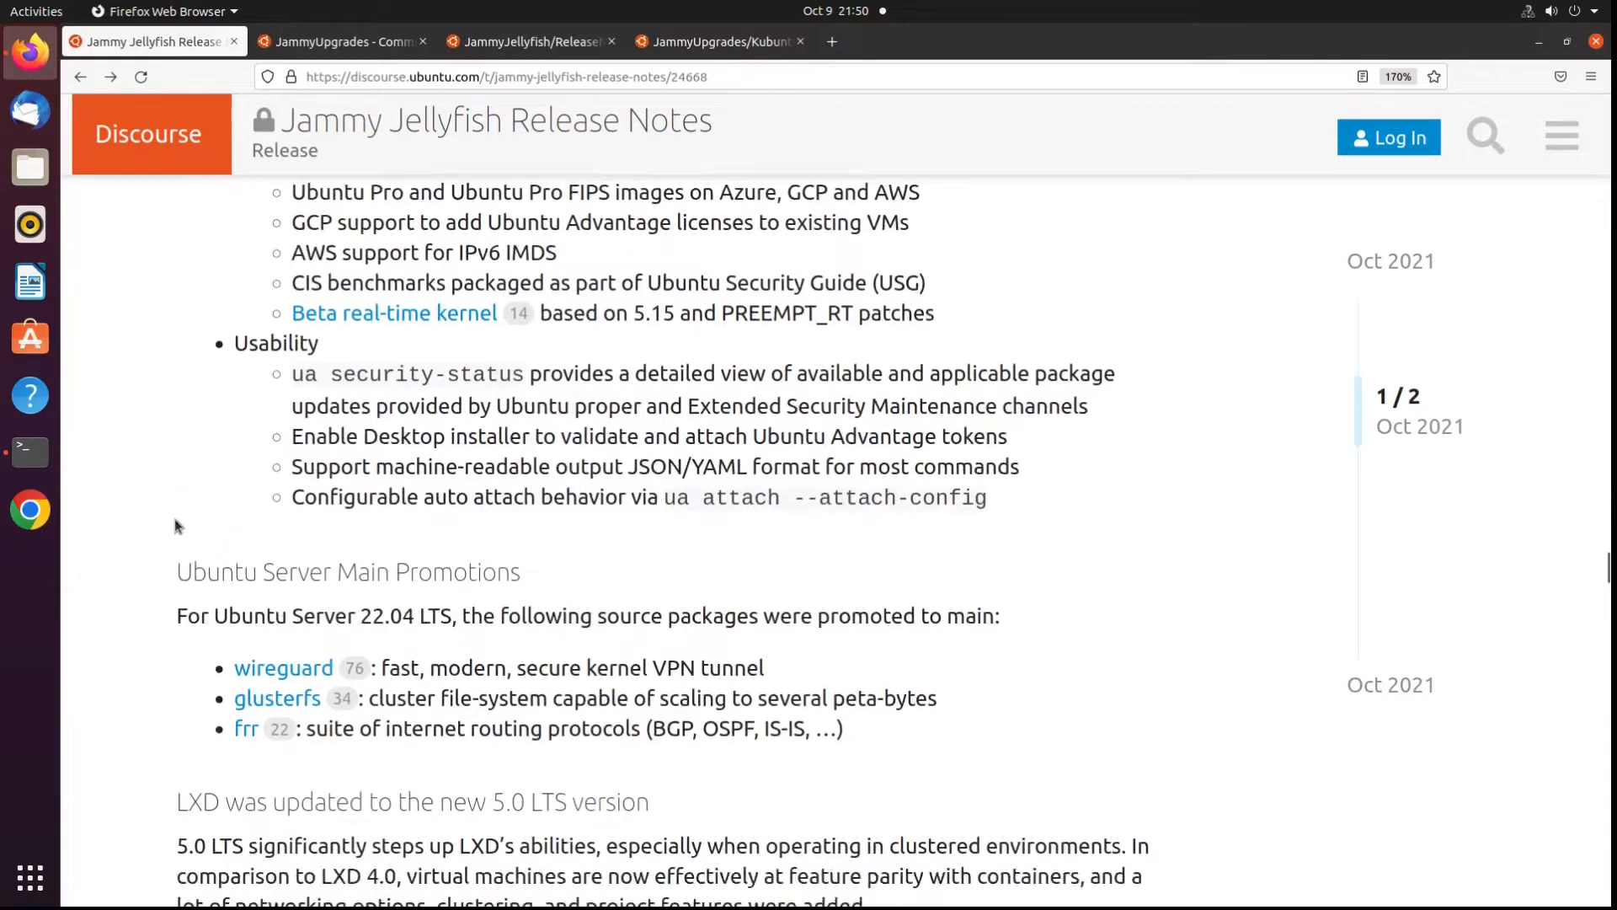
scroll(174, 526, down, 7)
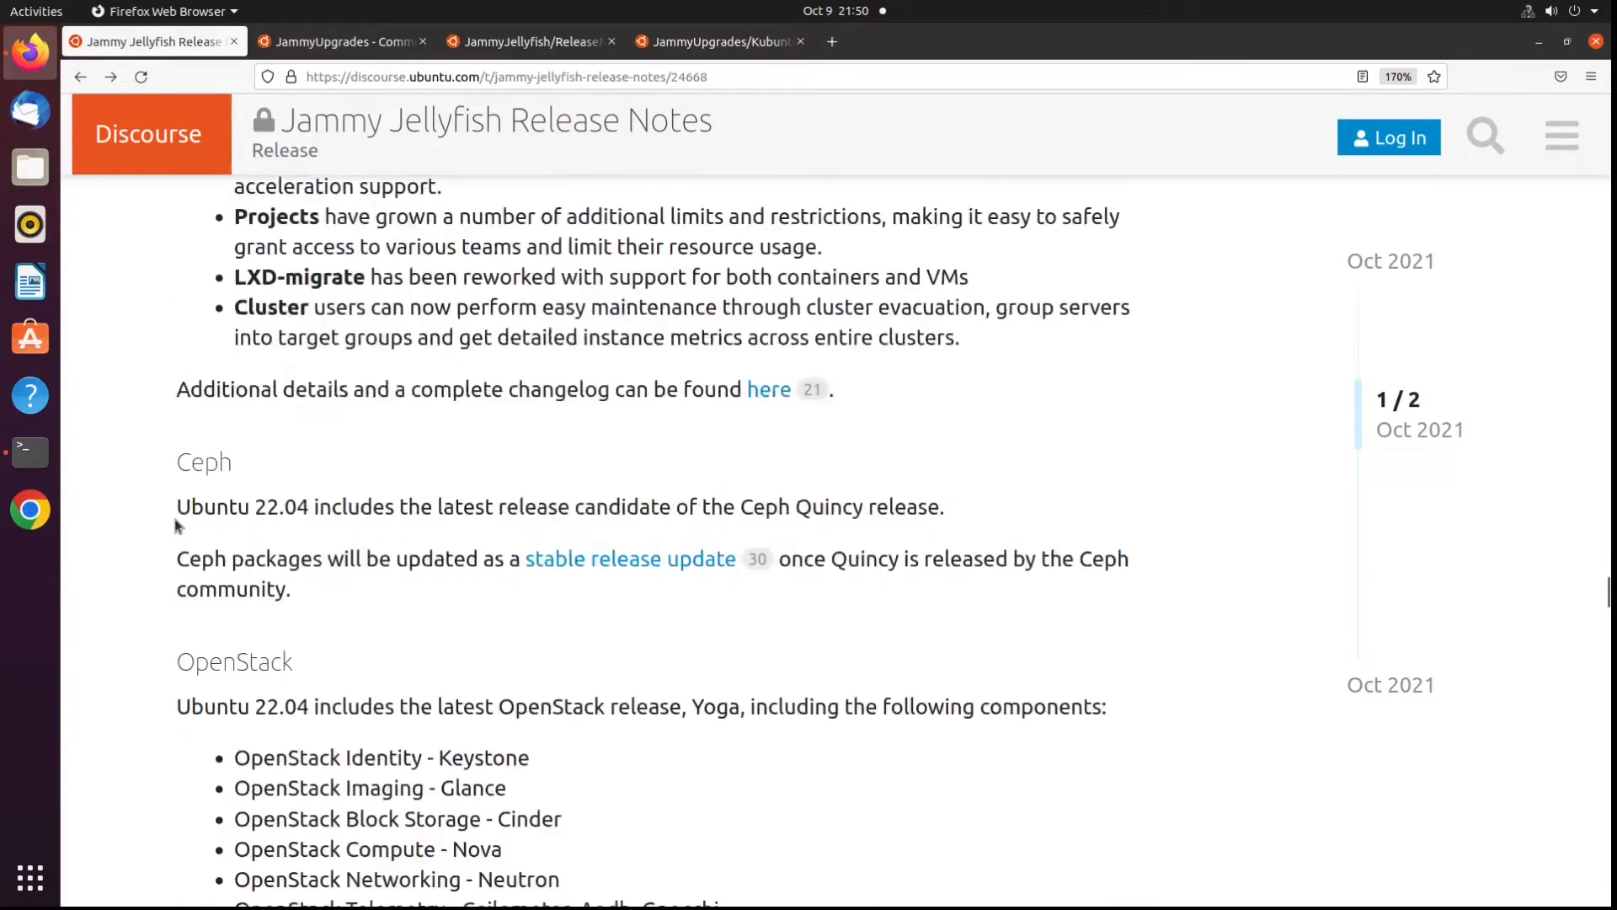
Examine the OpenStack and platform sections of the release notes, covering cloud images, Raspberry Pi, ARM64, ppc64el, s390x and RISC-V
scroll(174, 526, down, 1)
scroll(175, 526, down, 14)
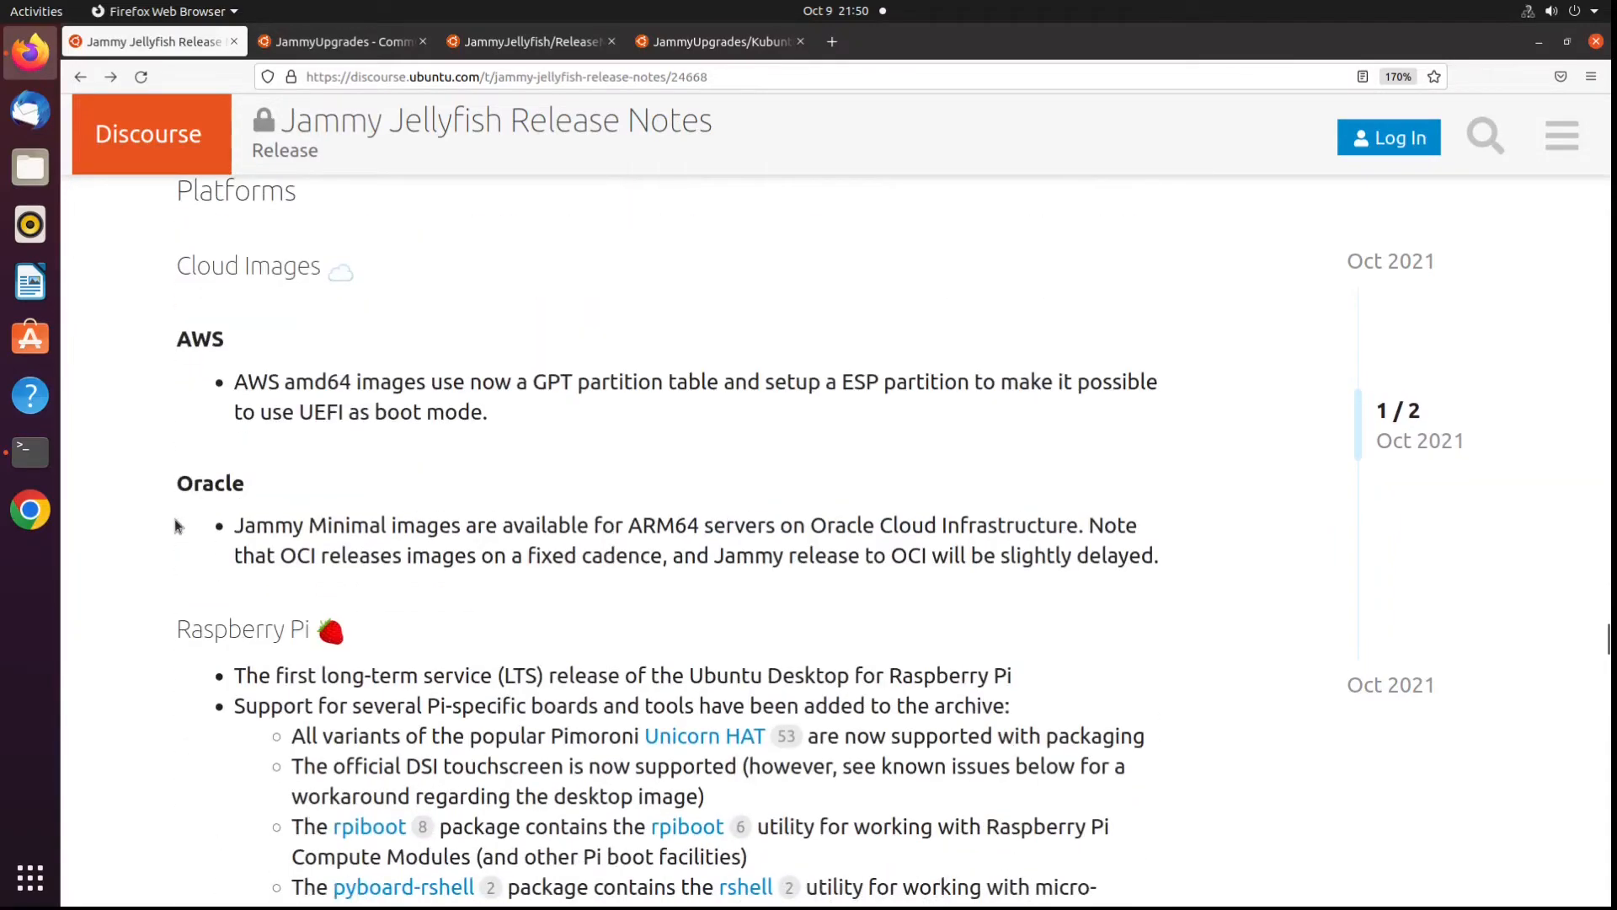
scroll(175, 525, down, 11)
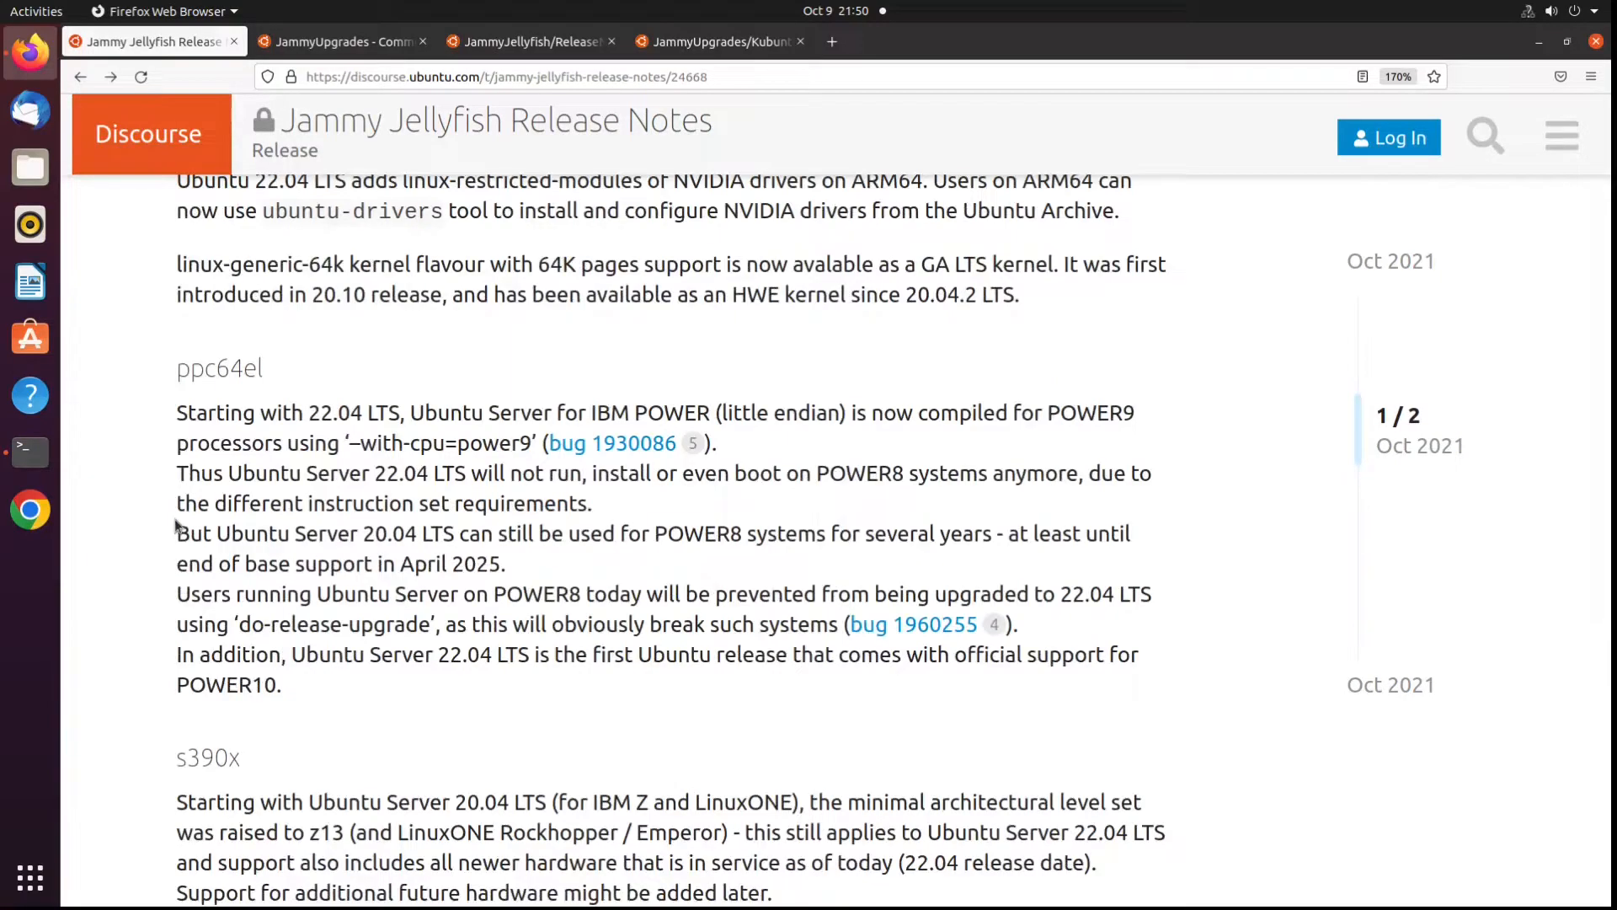
scroll(175, 526, down, 9)
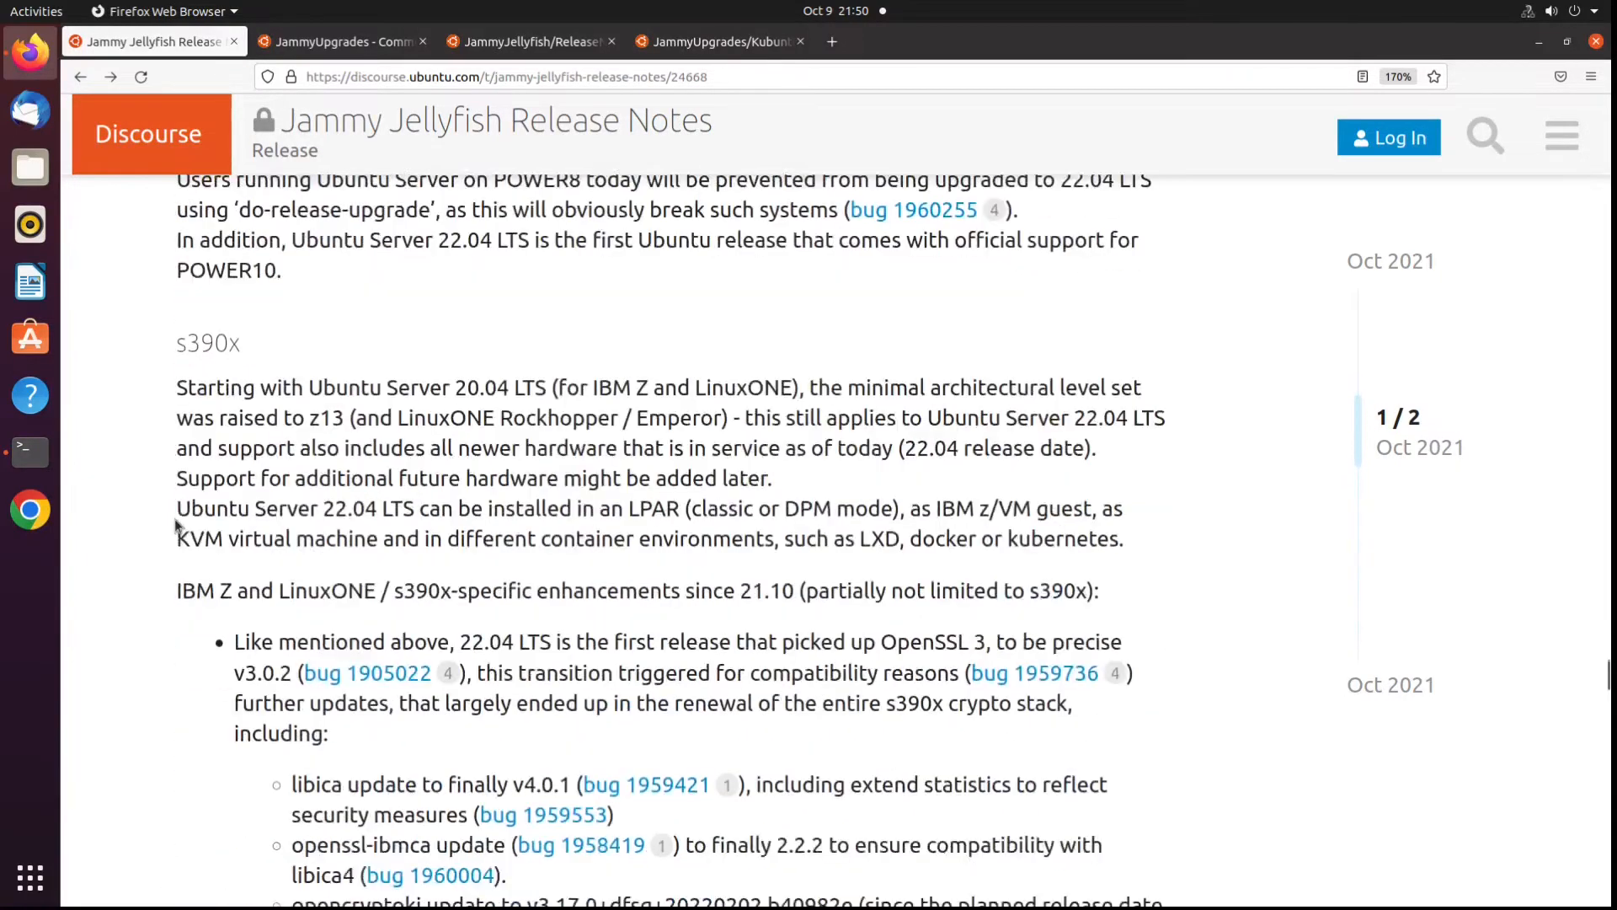
scroll(174, 524, down, 10)
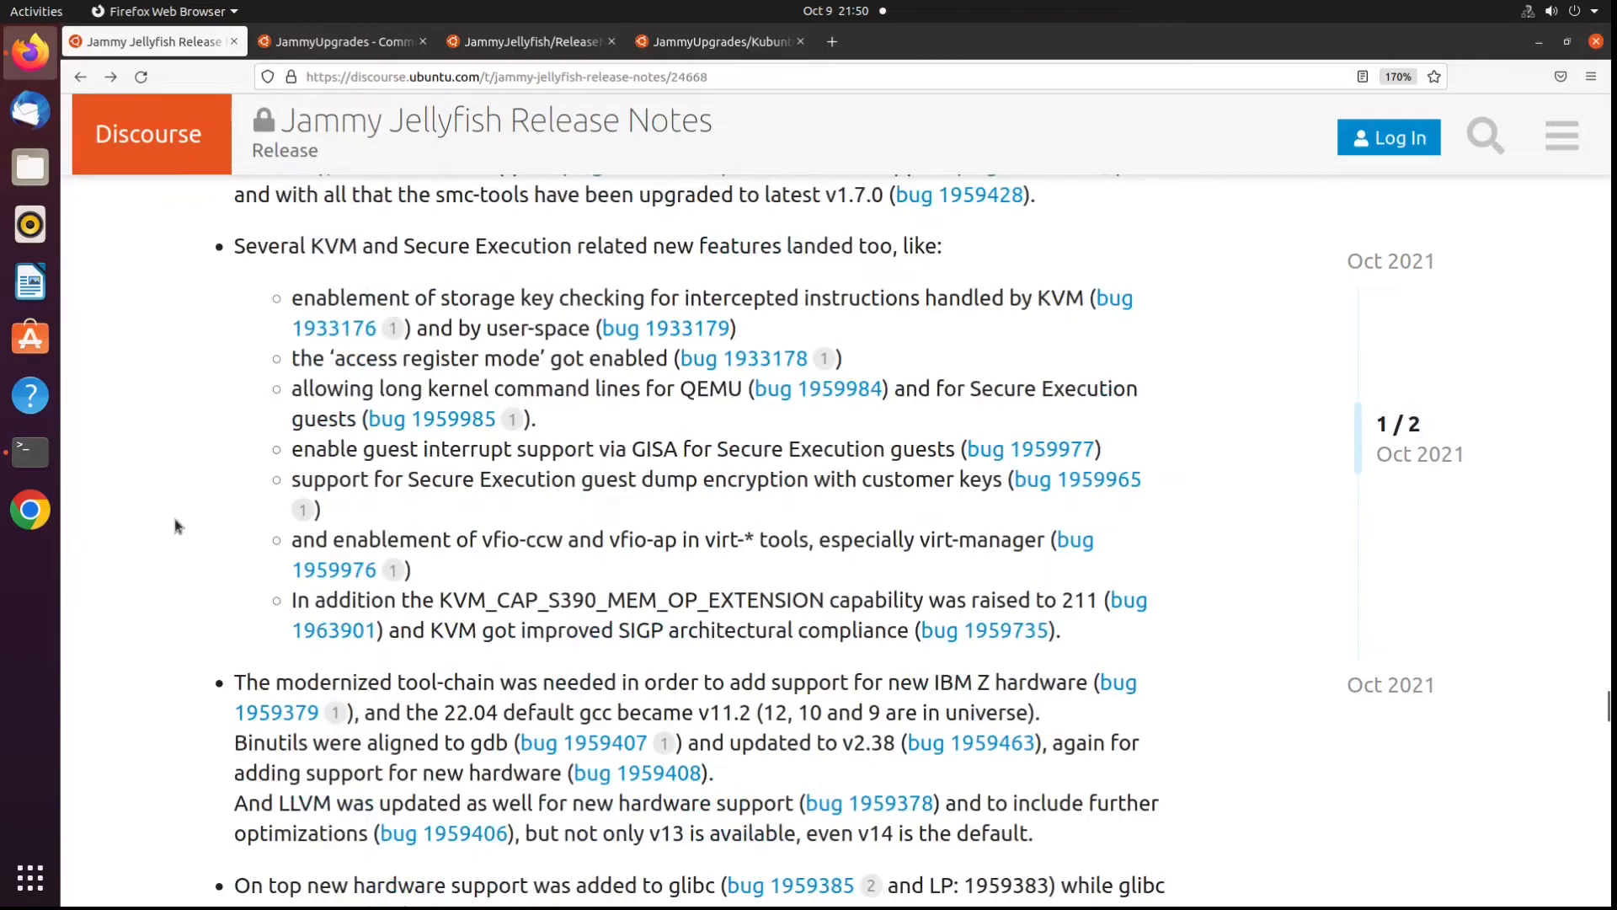
scroll(174, 524, down, 5)
scroll(174, 524, down, 13)
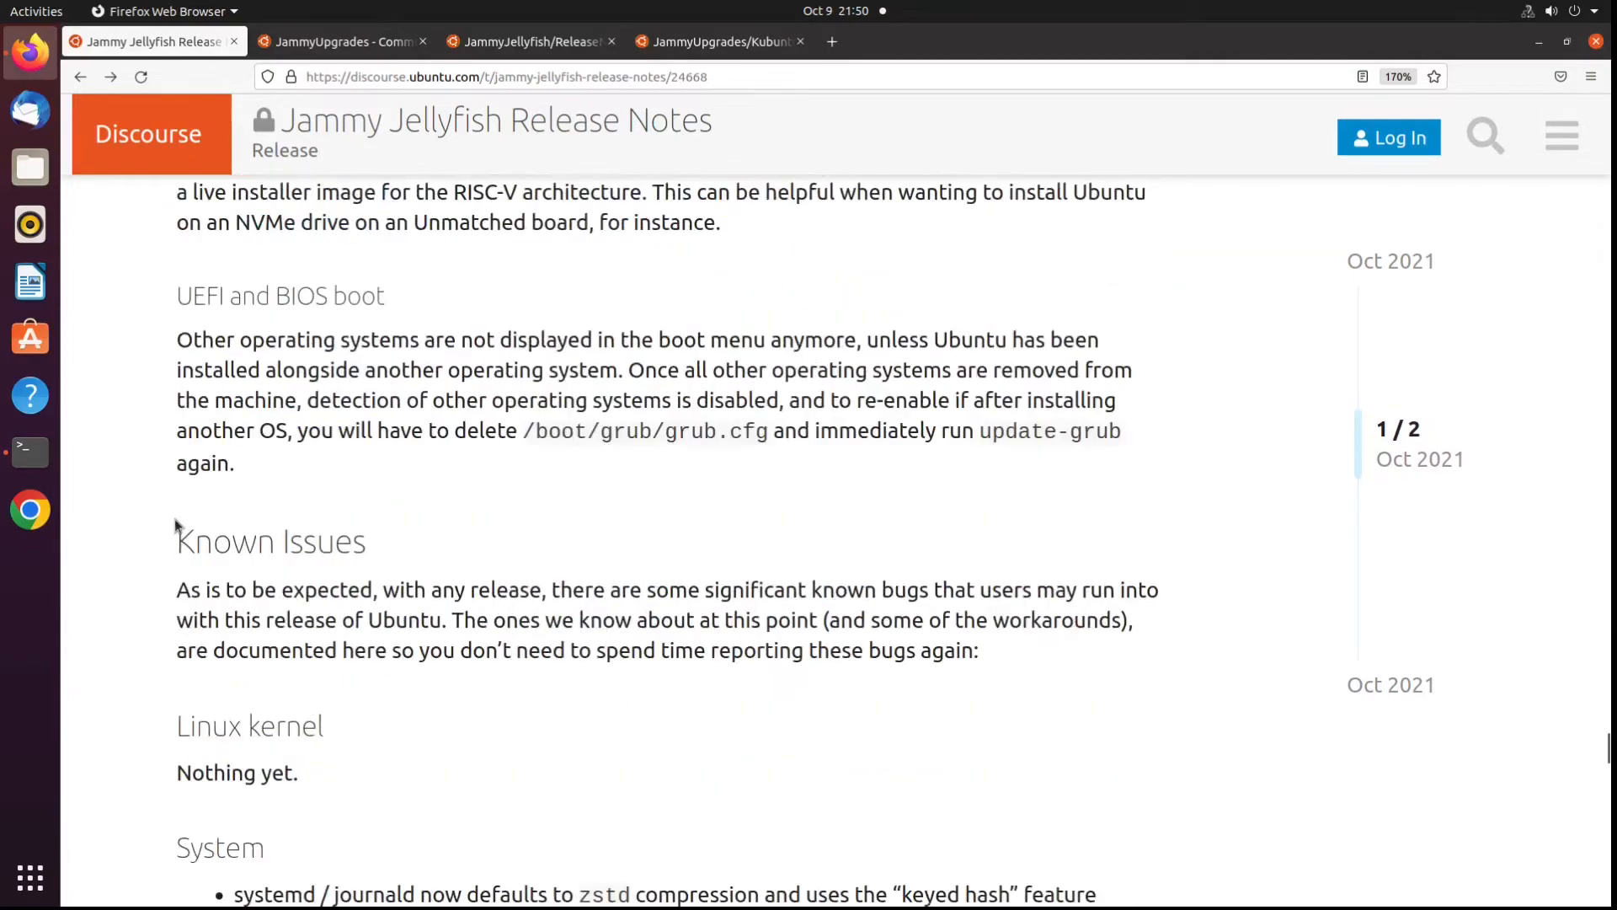
Review the Known Issues for system, Ubuntu Desktop, Server, Active Directory, cloud images and Raspberry Pi, and return to the page's beginning
scroll(175, 520, down, 4)
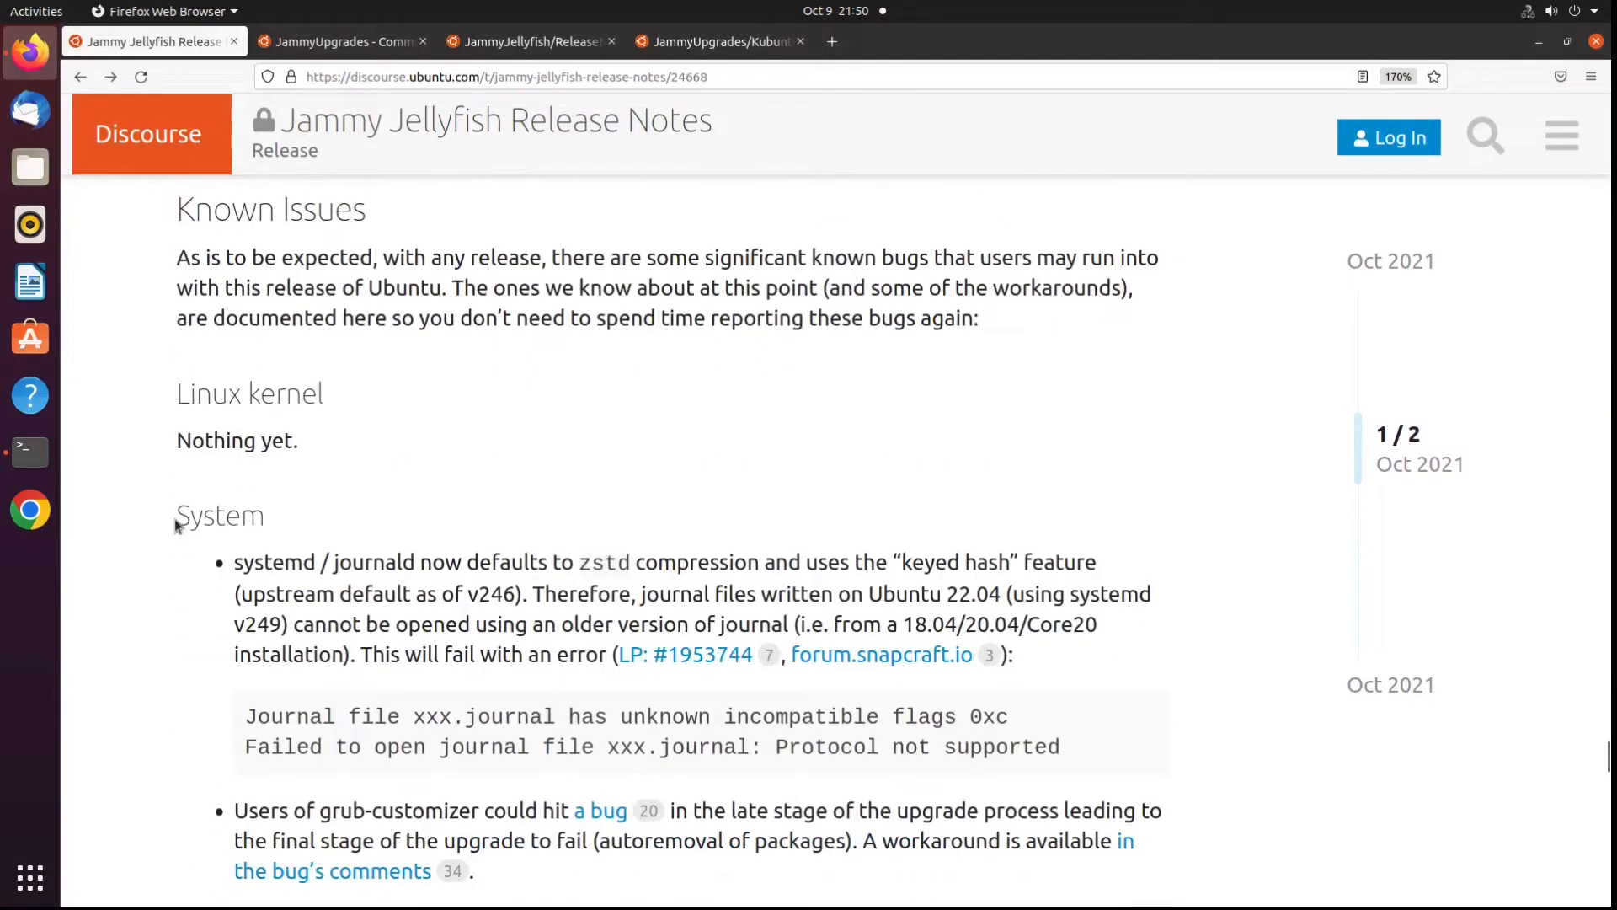
scroll(174, 522, down, 3)
scroll(175, 523, down, 4)
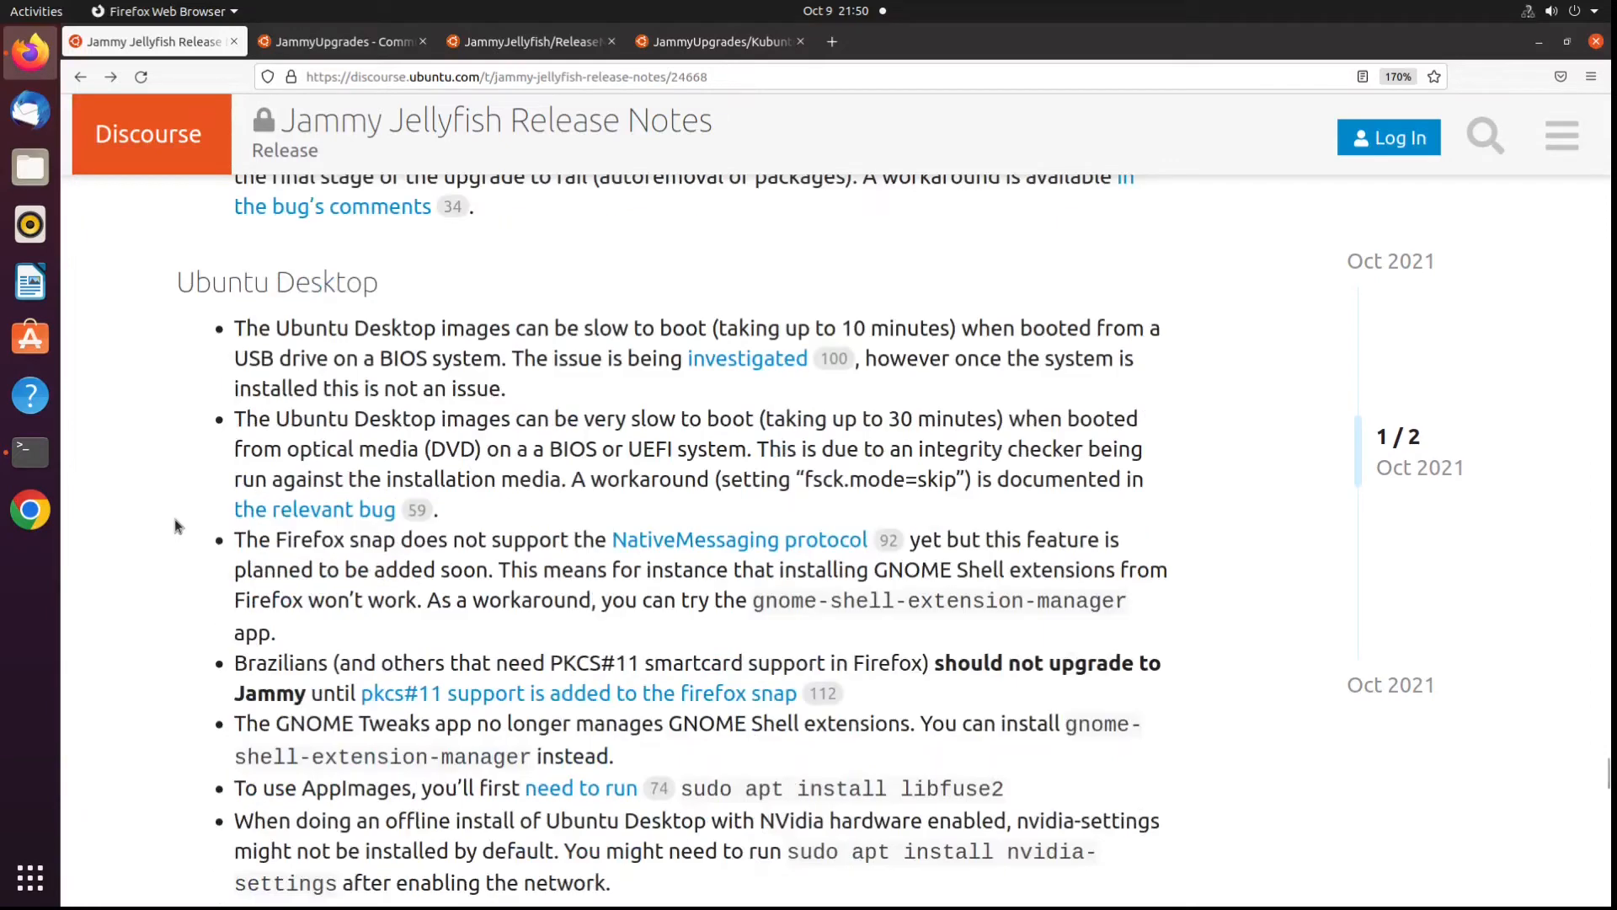
scroll(175, 524, down, 2)
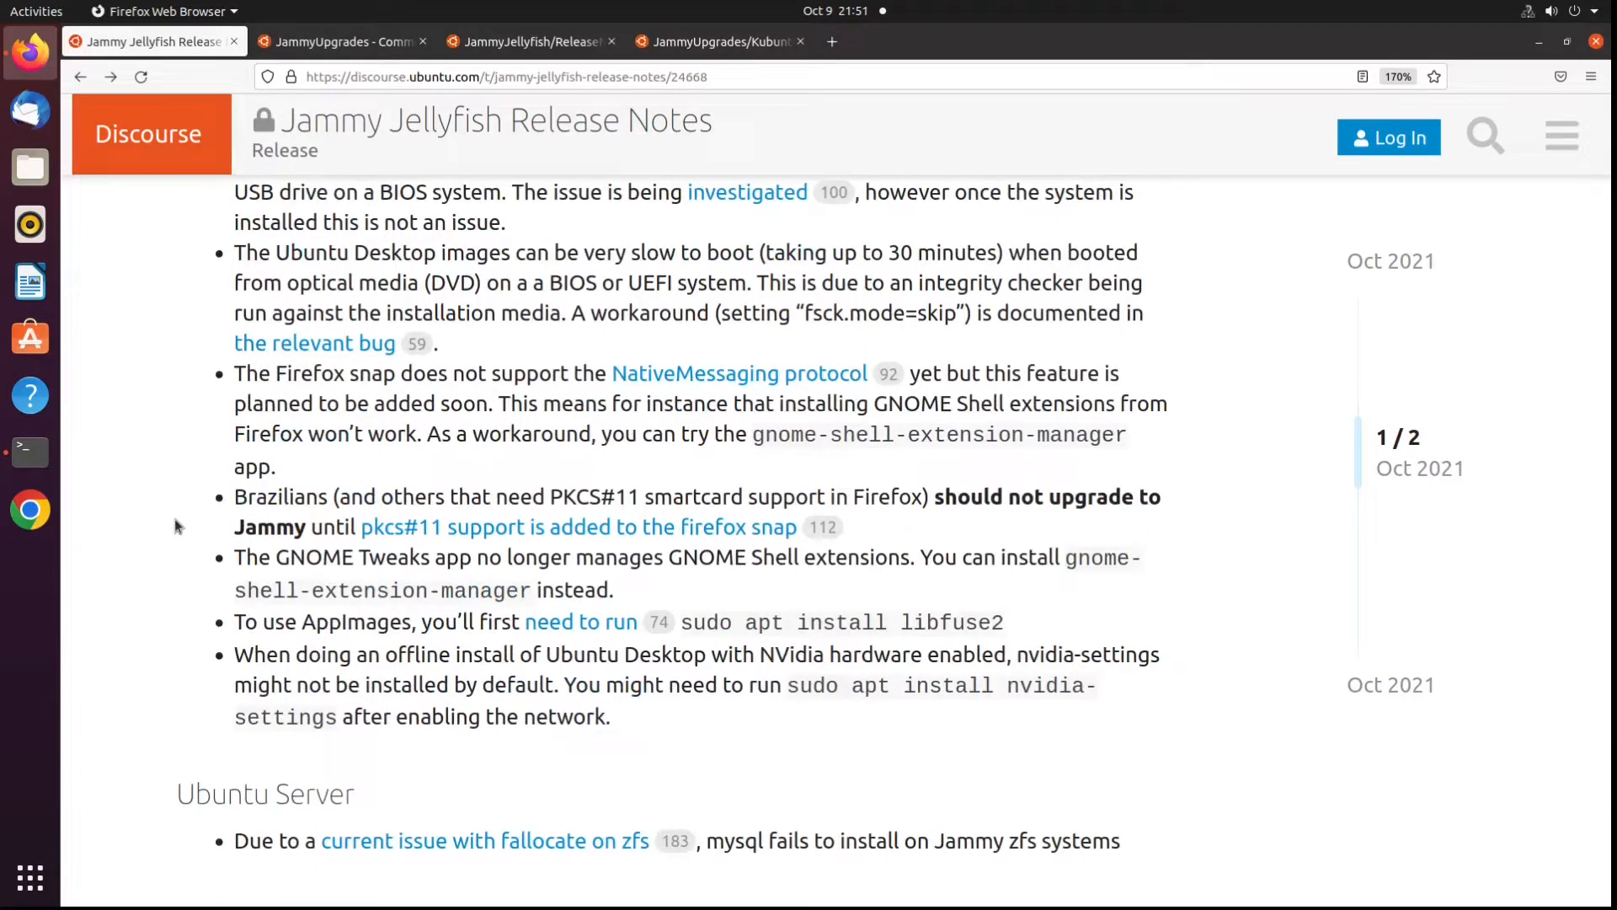
scroll(174, 524, down, 7)
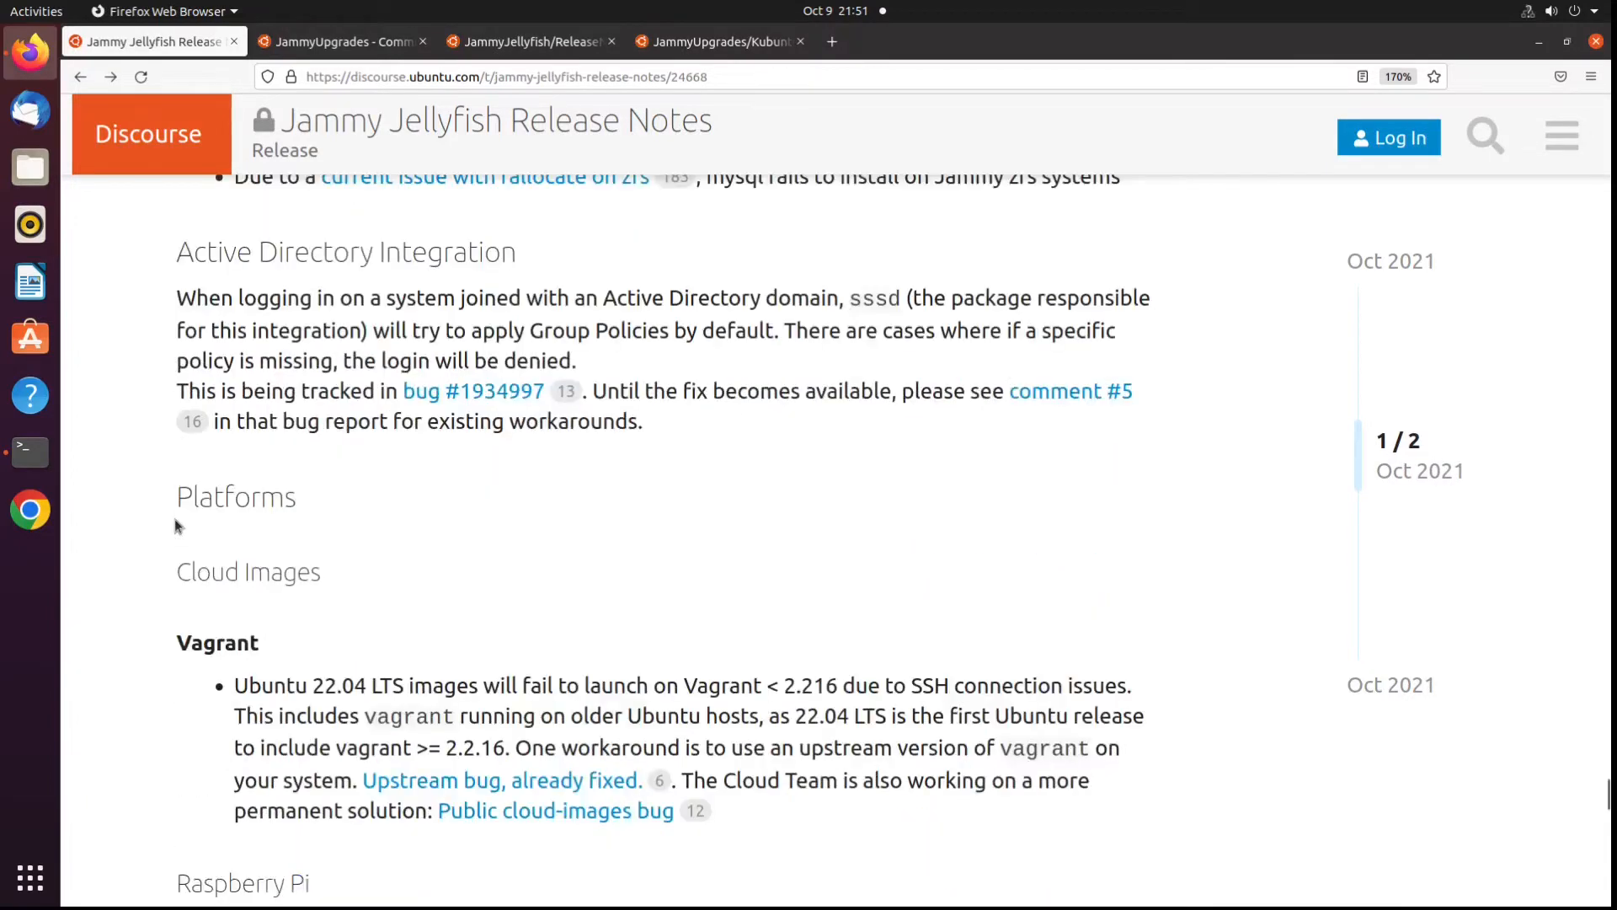
scroll(175, 524, down, 9)
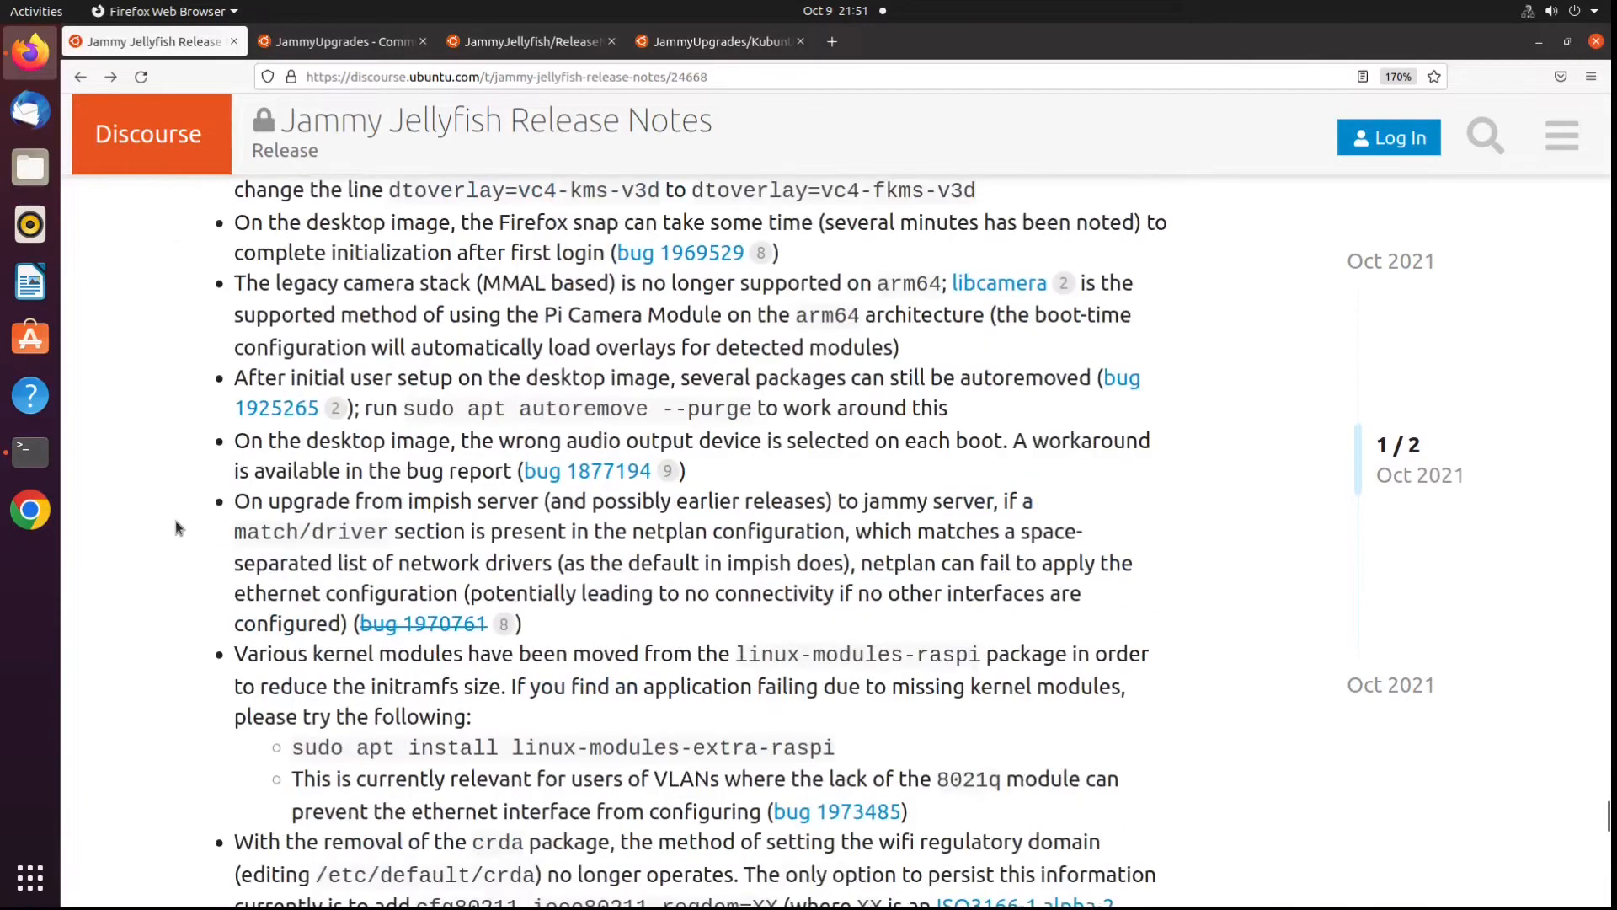
key(Home)
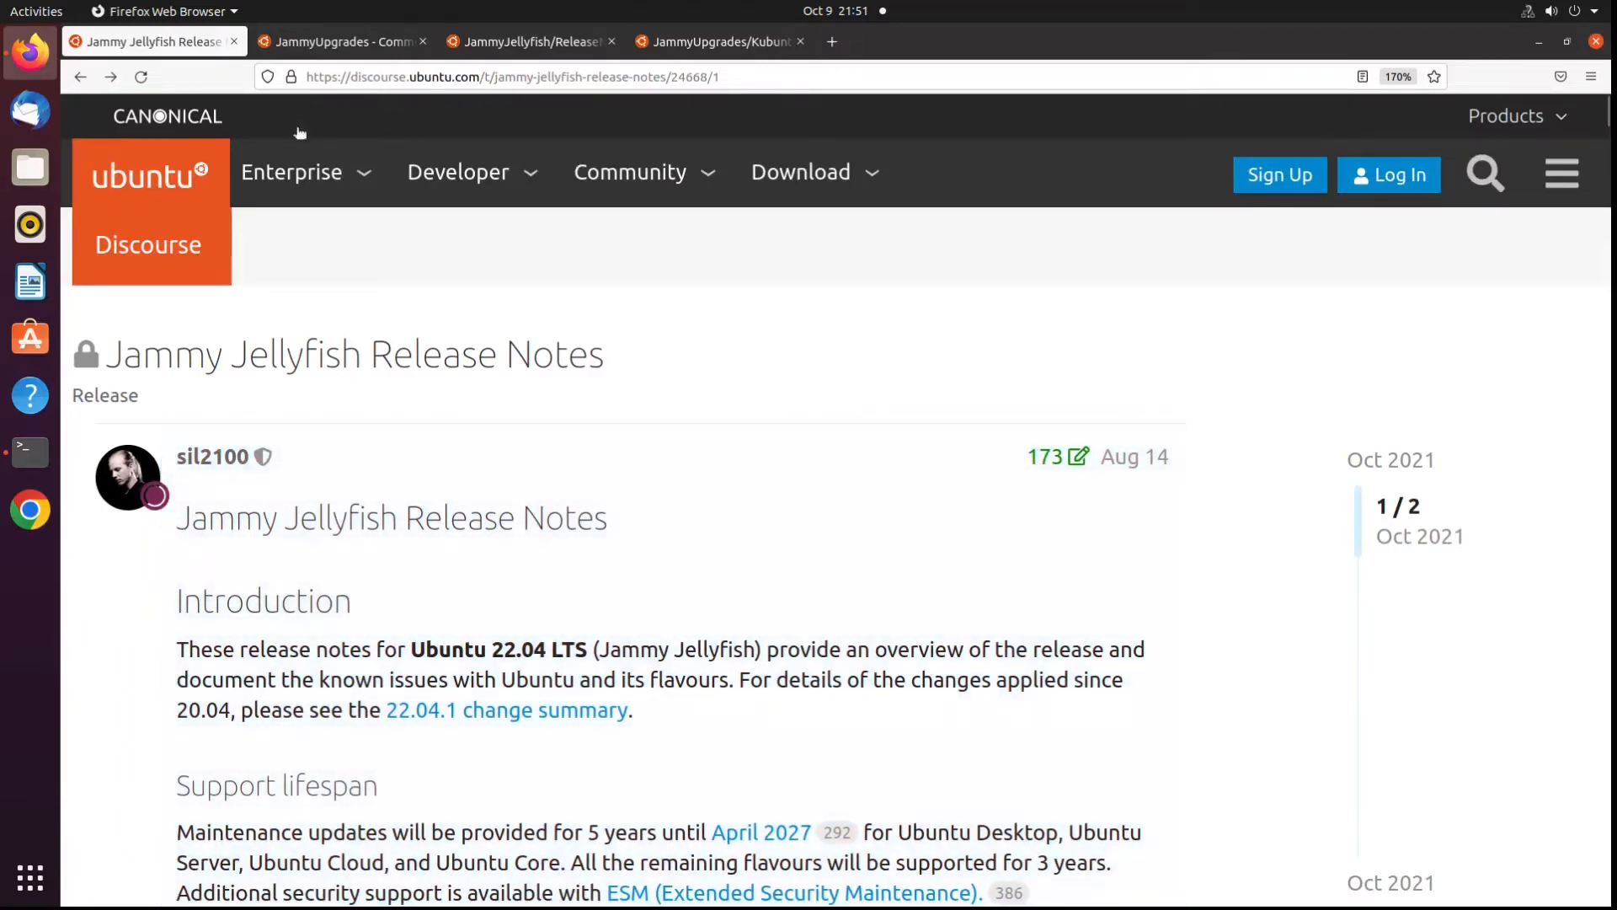
Read the JammyUpgrades prerequisites and the Ubuntu Desktops procedure for upgrading from 20.04 LTS or 21.10 to 22.04 LTS
click(308, 42)
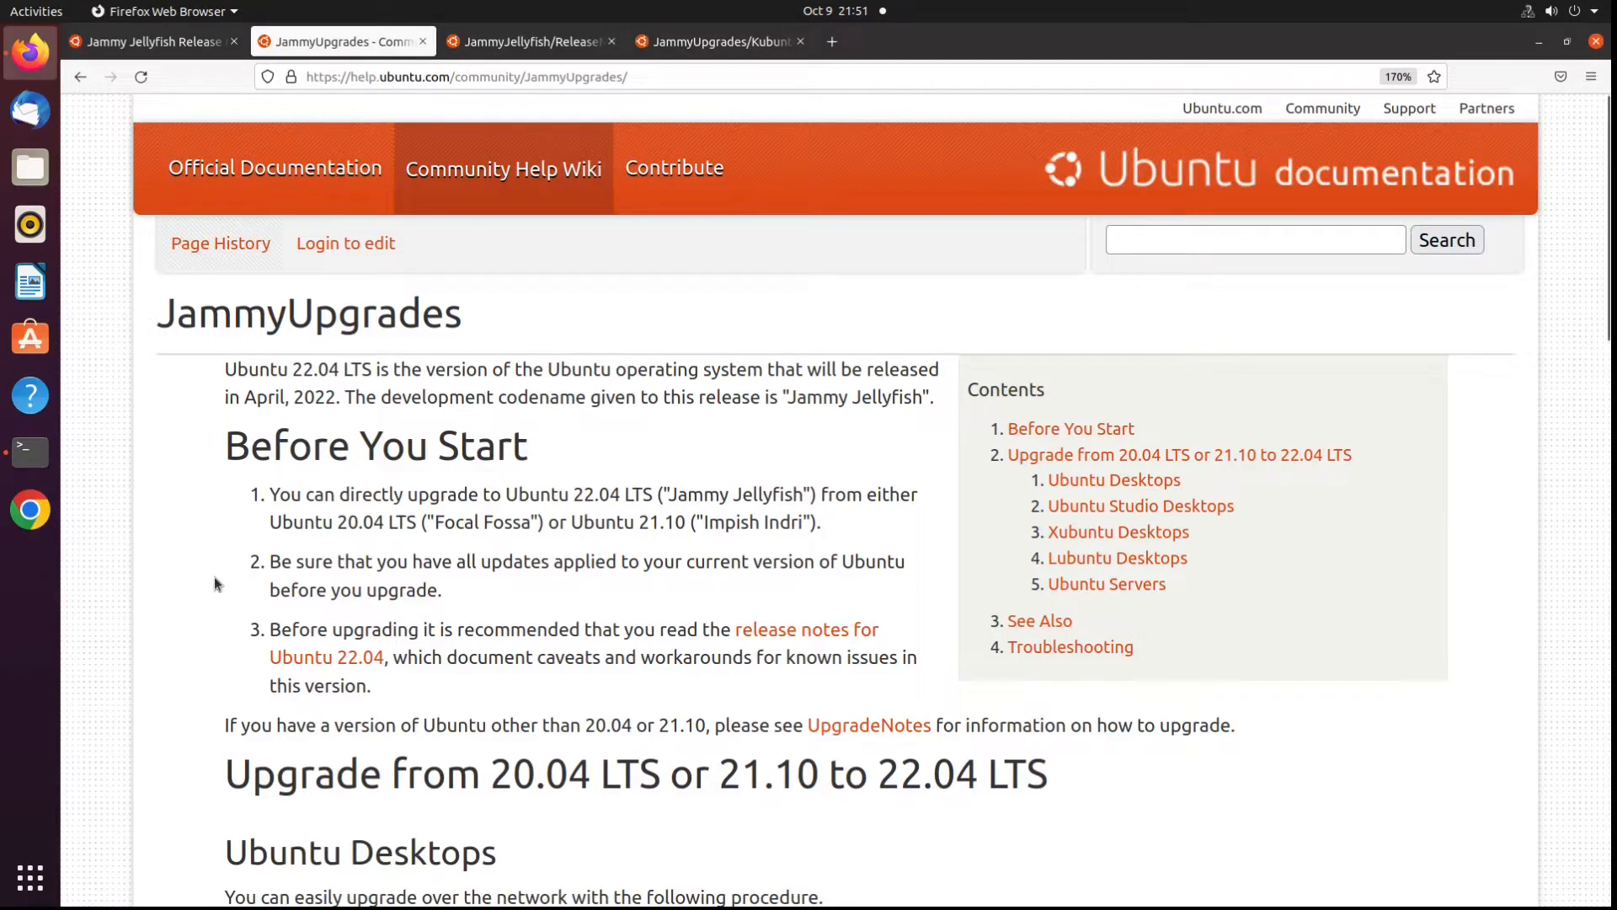
scroll(214, 576, down, 4)
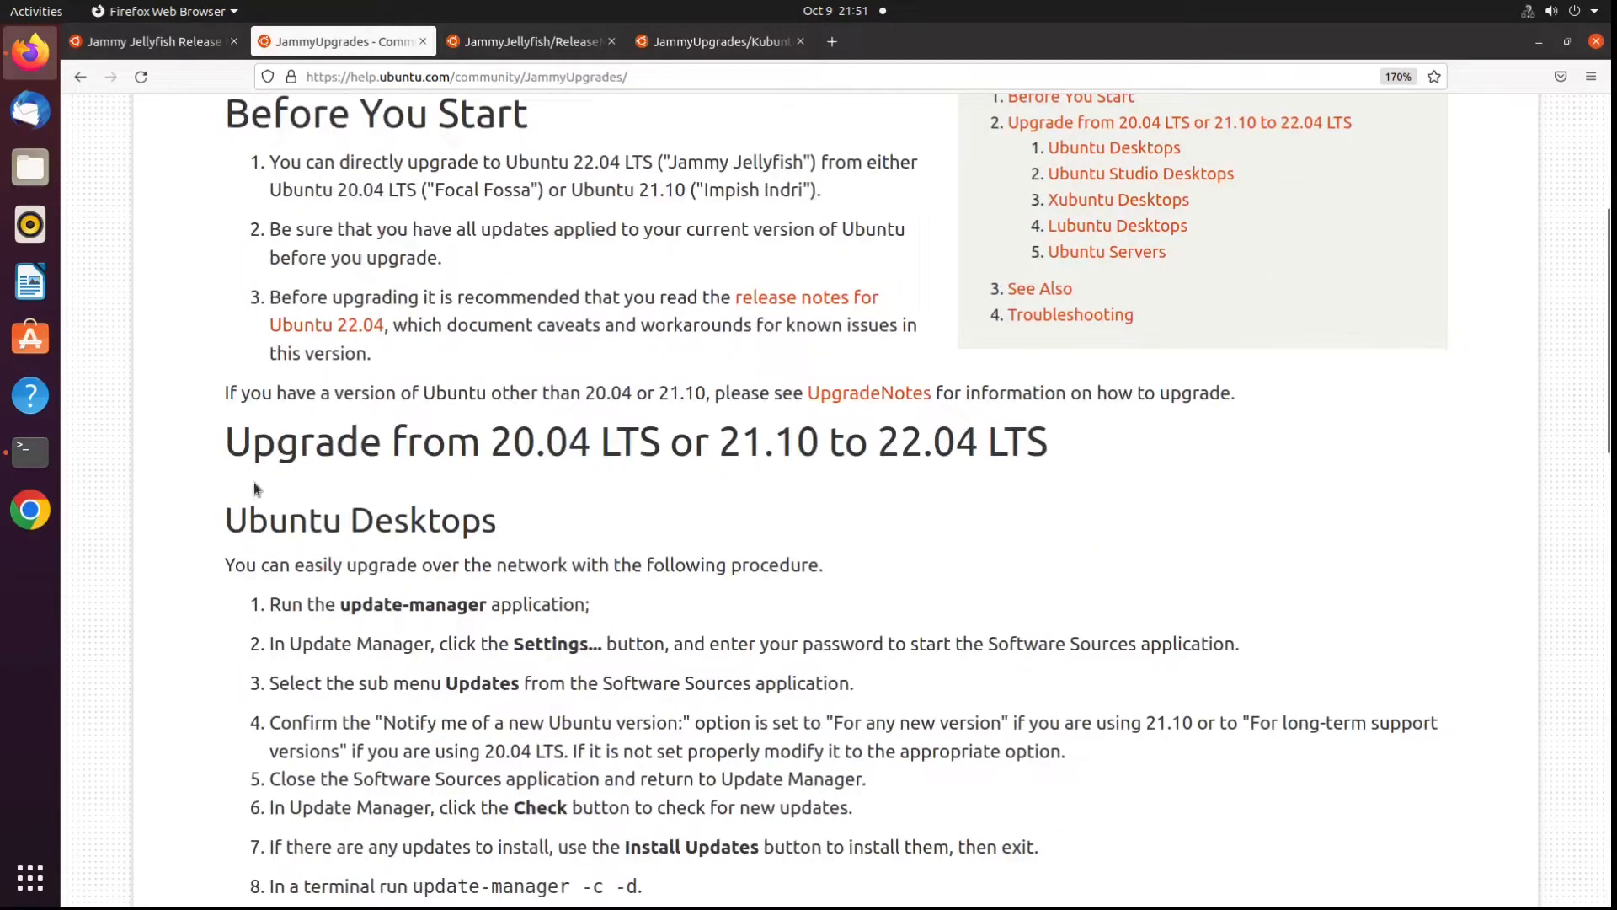
drag(226, 442, 1090, 453)
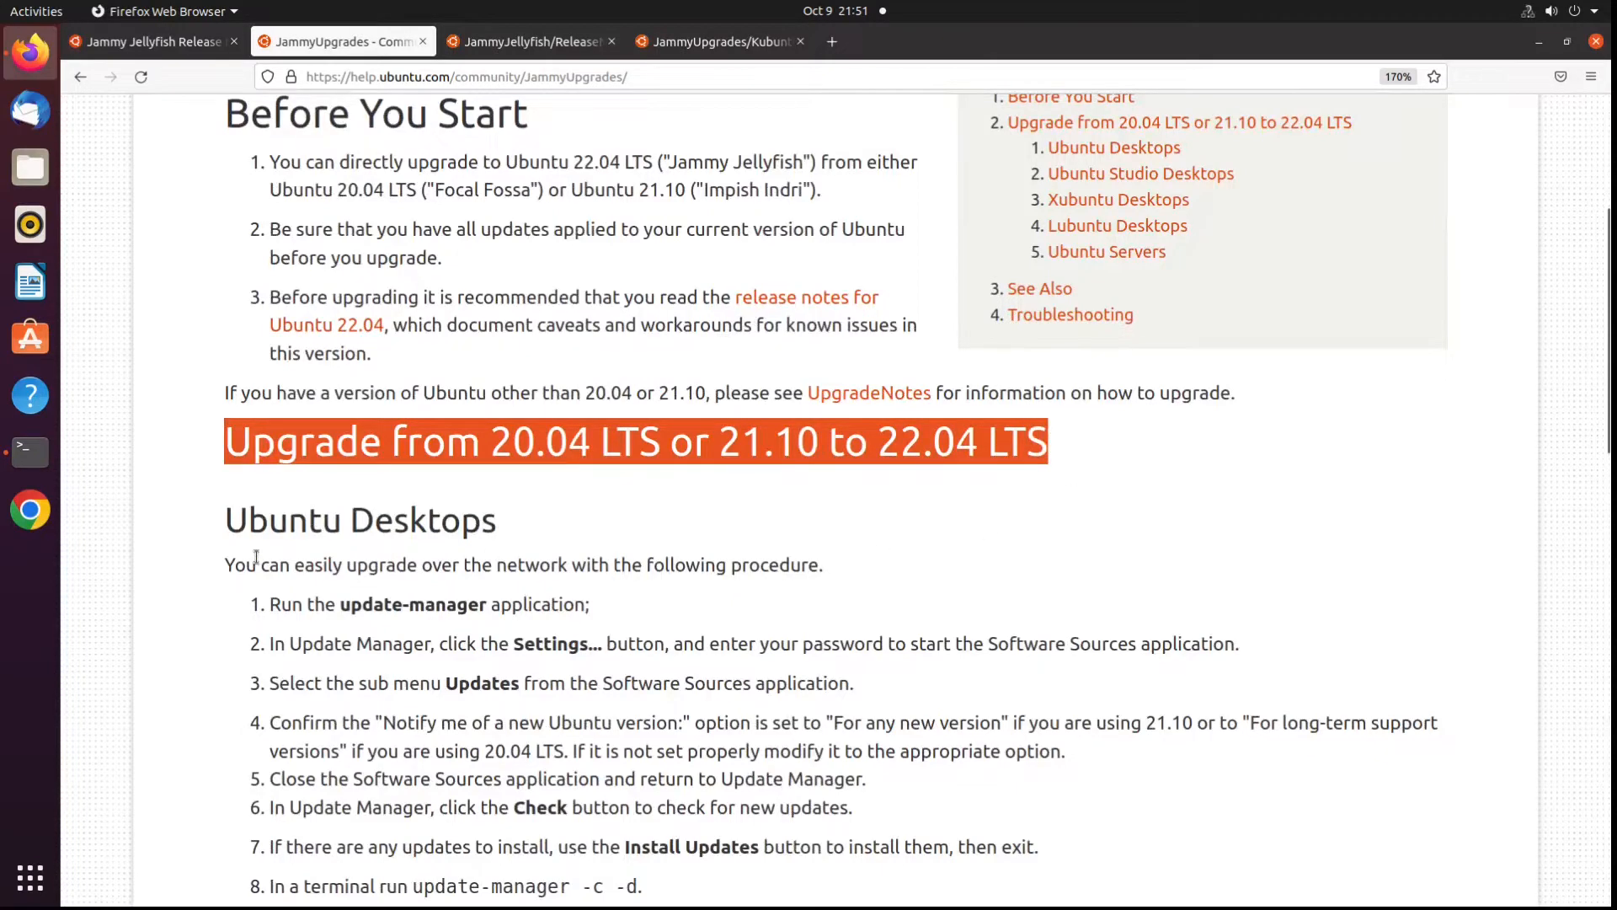
scroll(253, 557, down, 4)
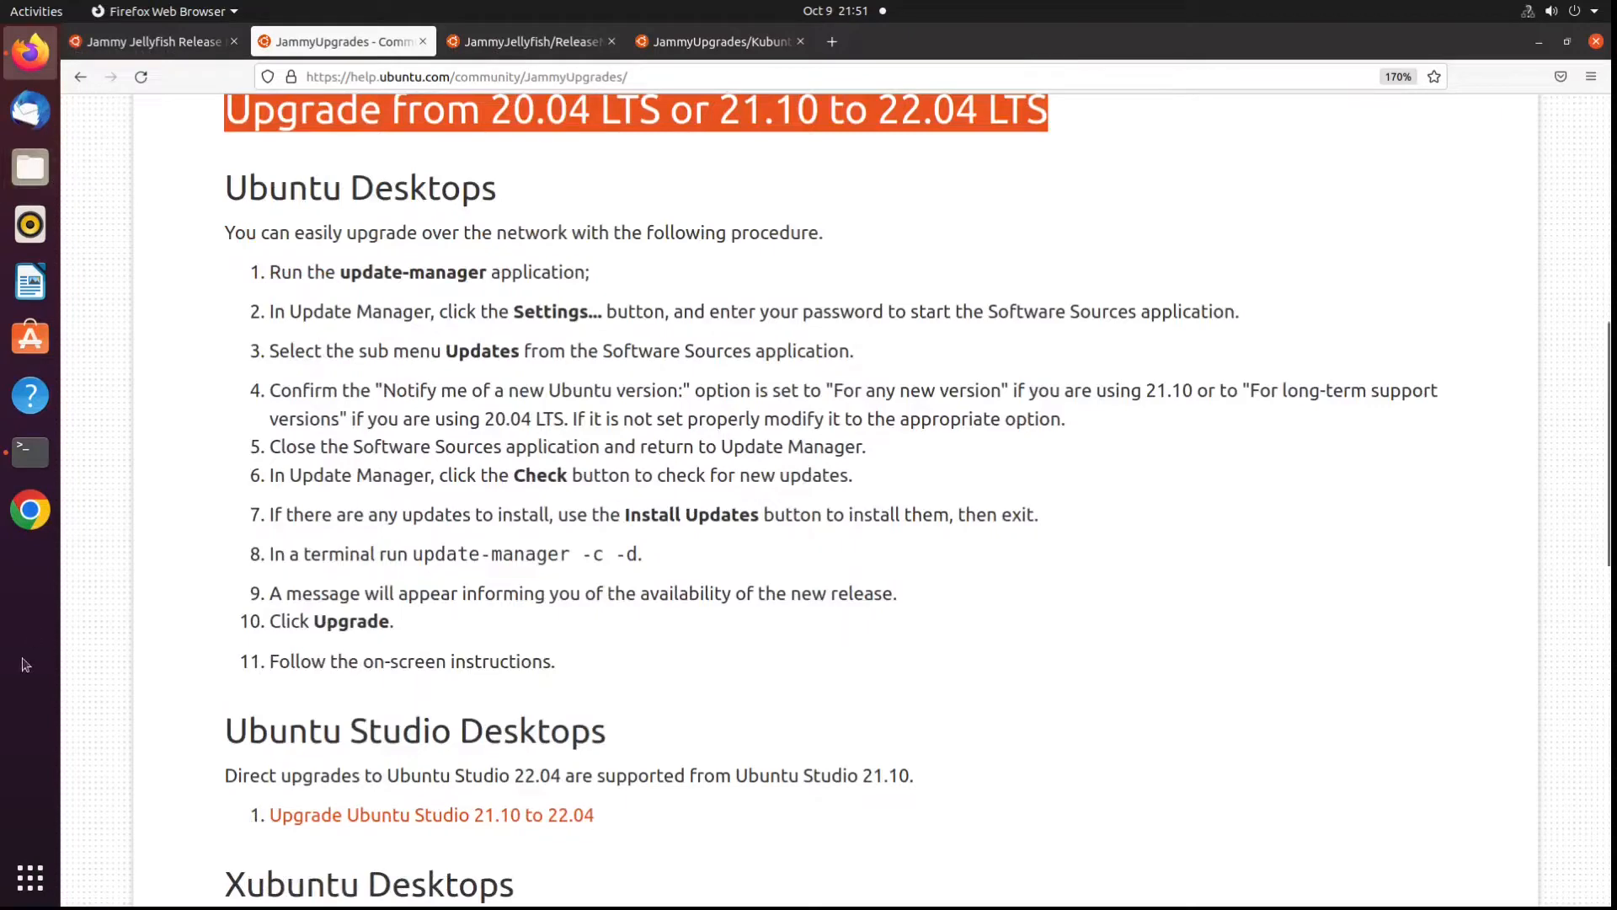
Search the installed applications for update-manager and launch Software Updater
click(30, 878)
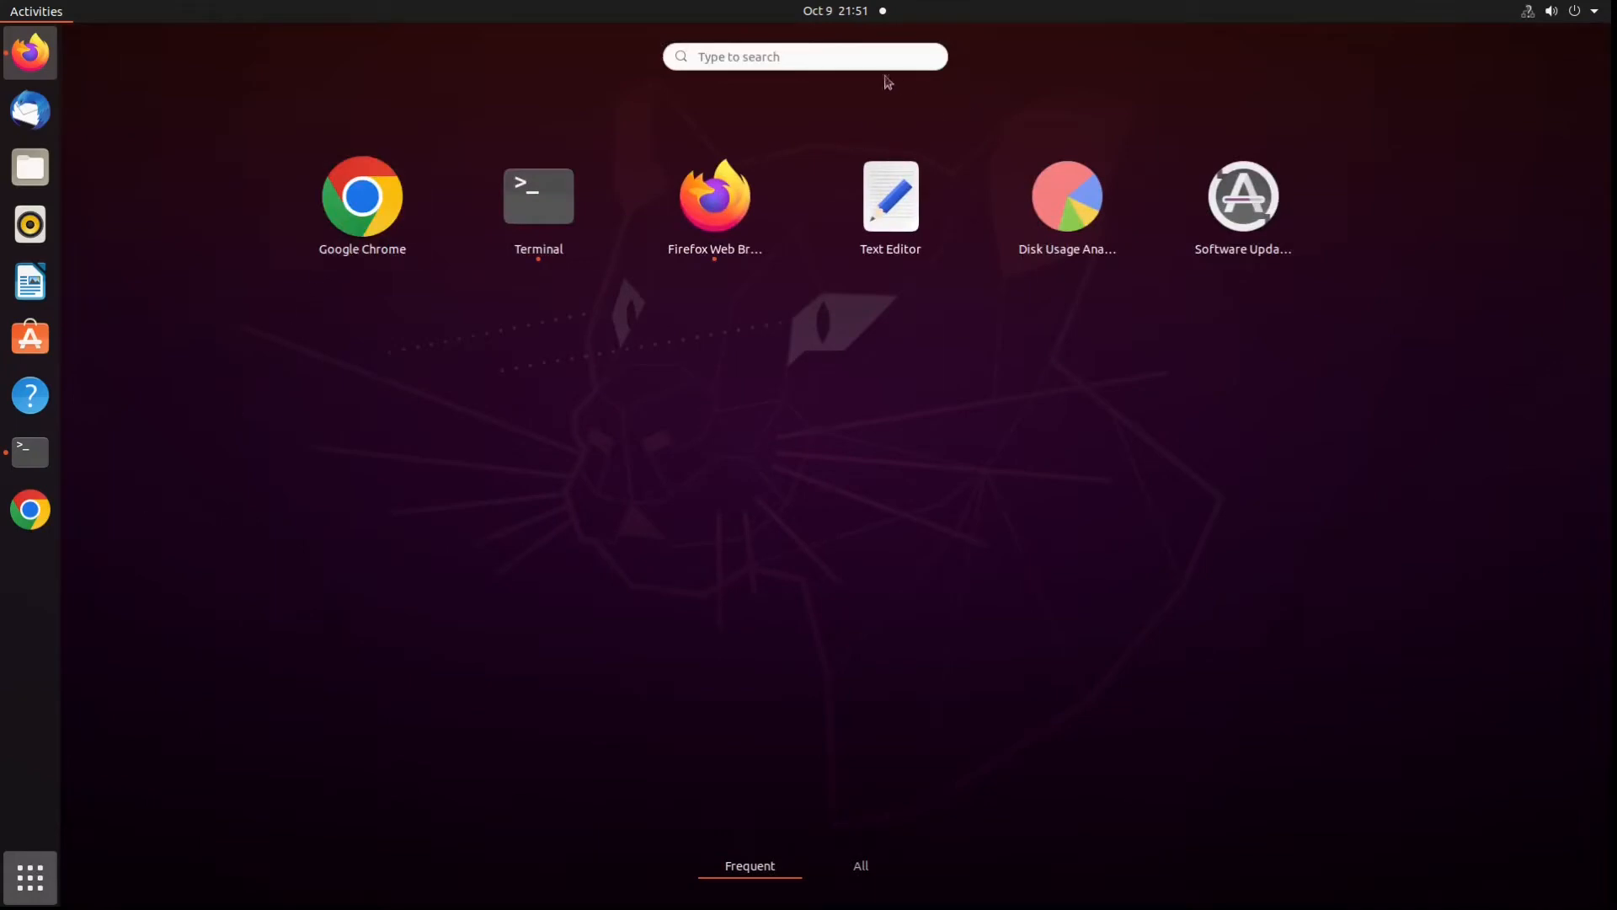
click(841, 58)
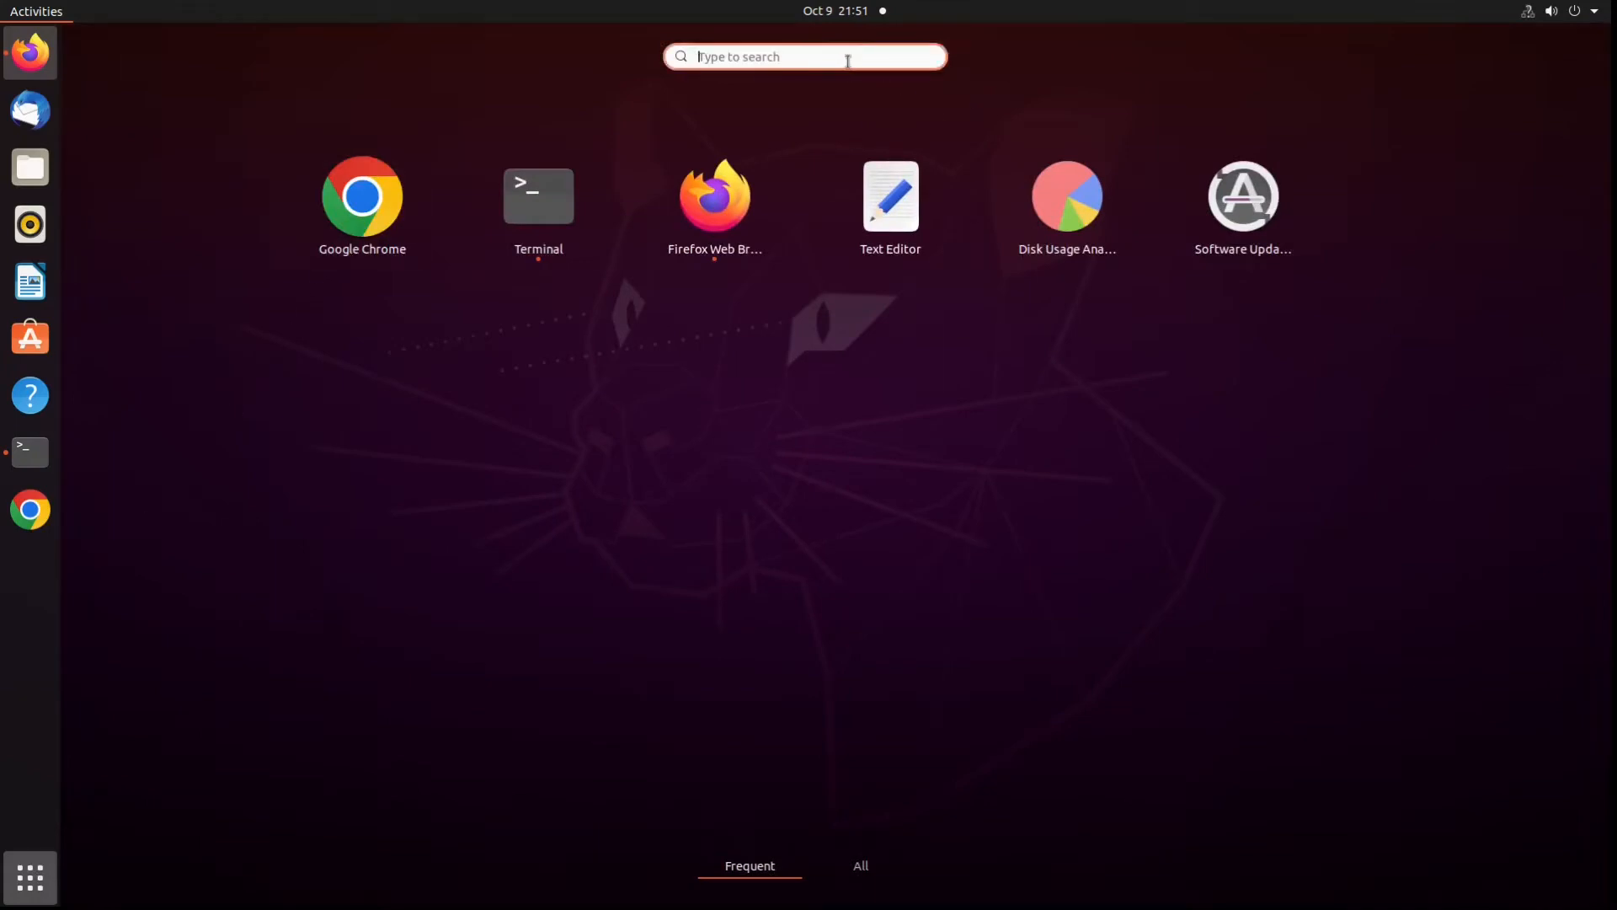
text(update-m)
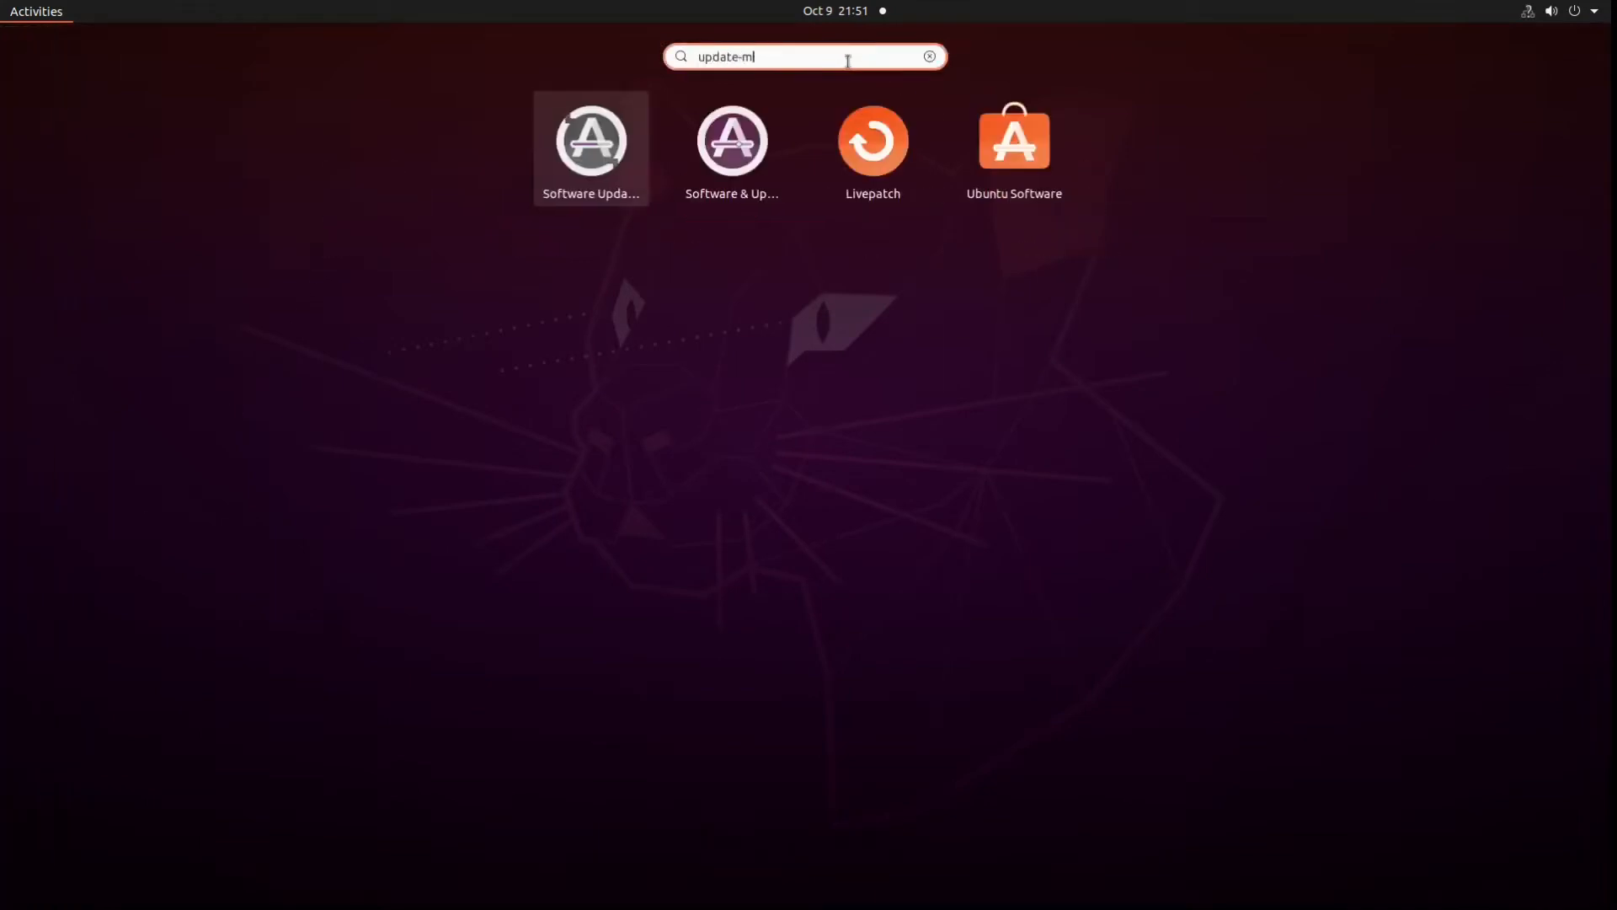
text(anager)
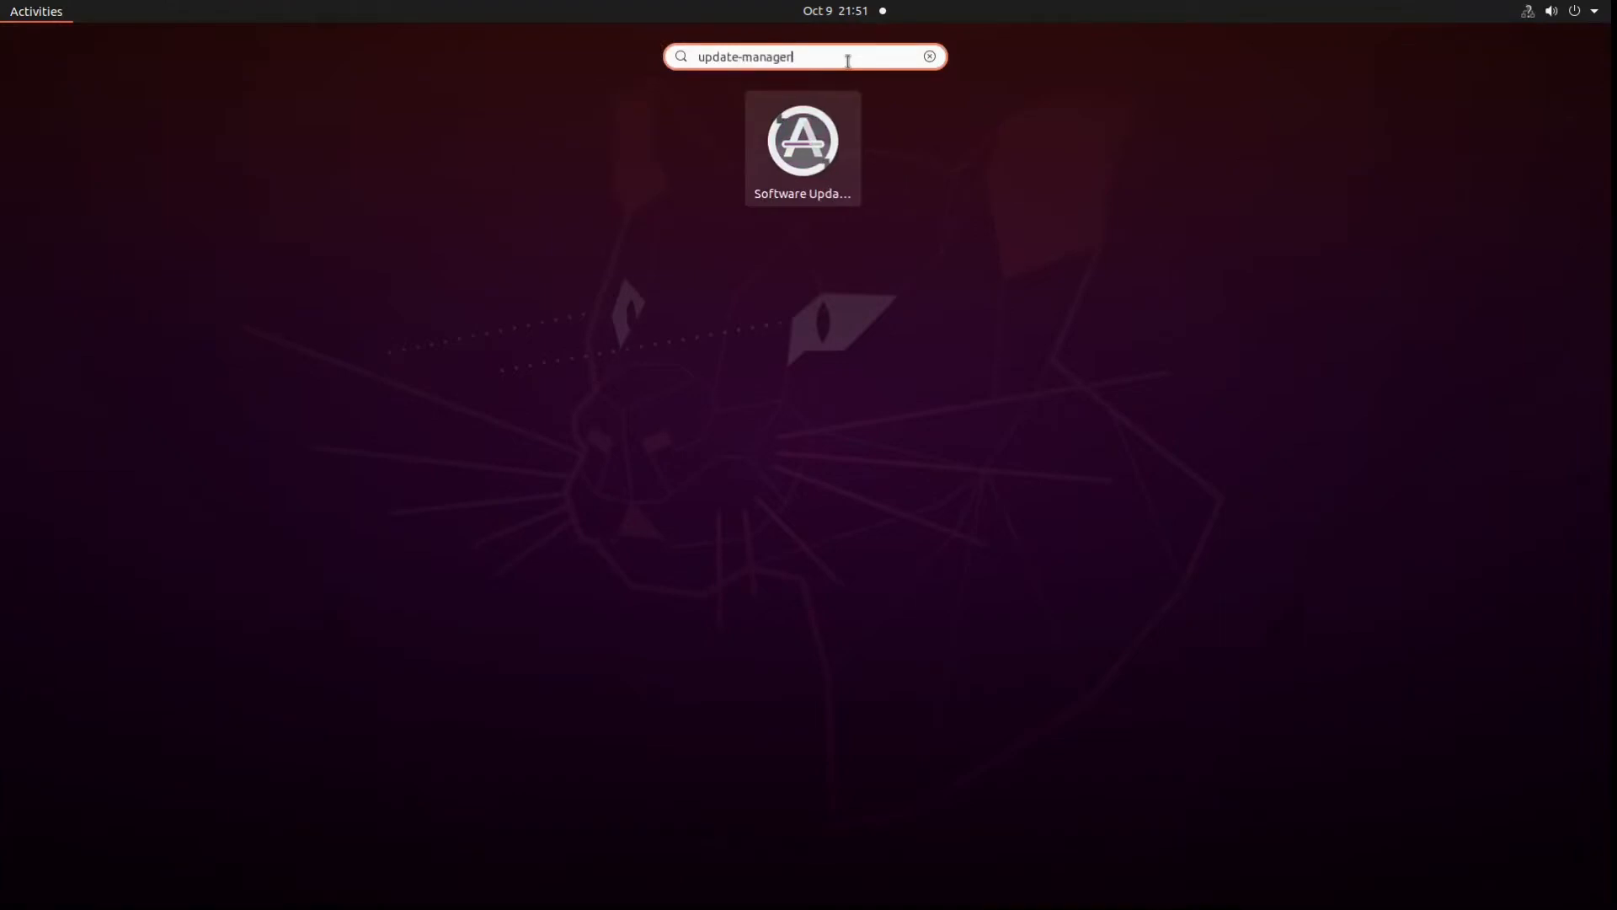
key(Return)
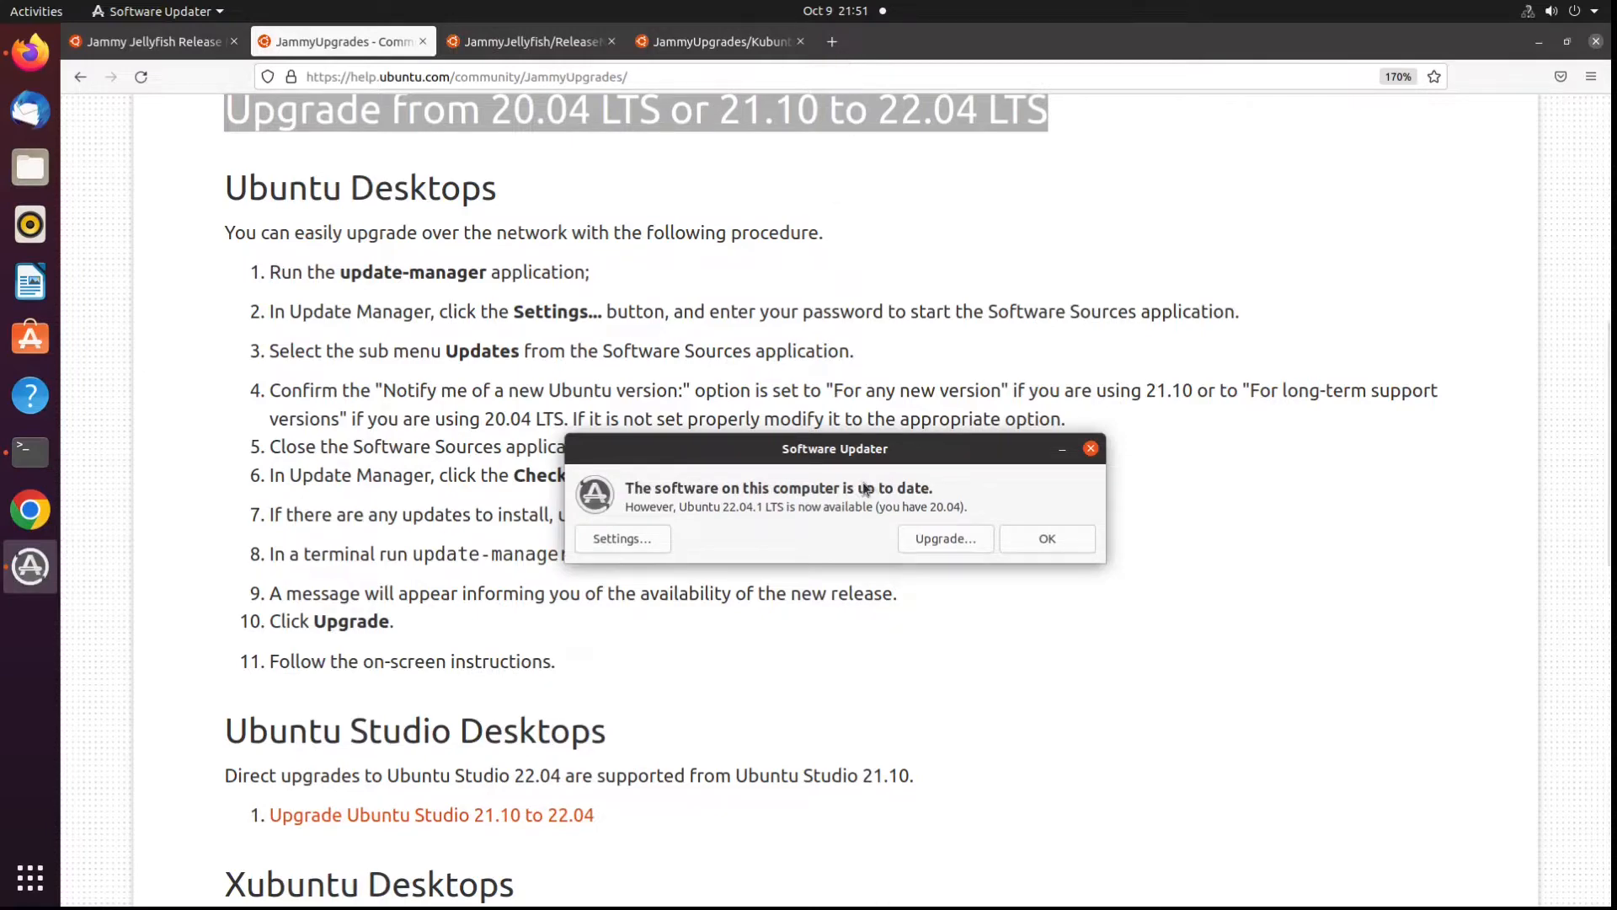
In the updater's settings, choose new Ubuntu version notifications for long-term support versions, check them against the upgrade instructions and close the settings
click(631, 541)
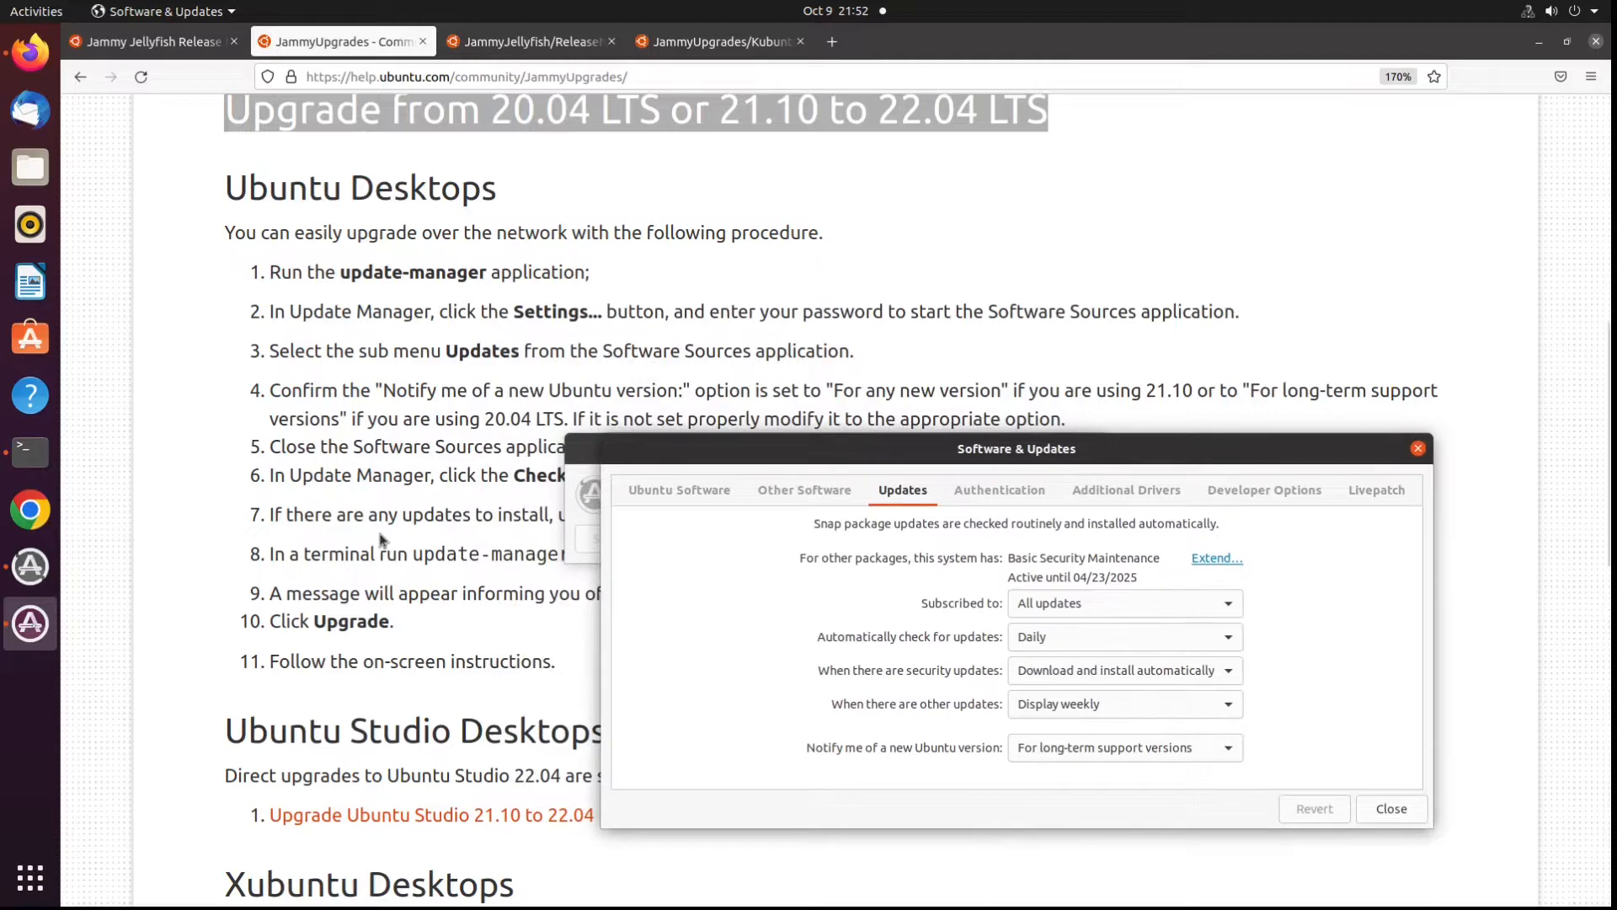
scroll(380, 539, down, 2)
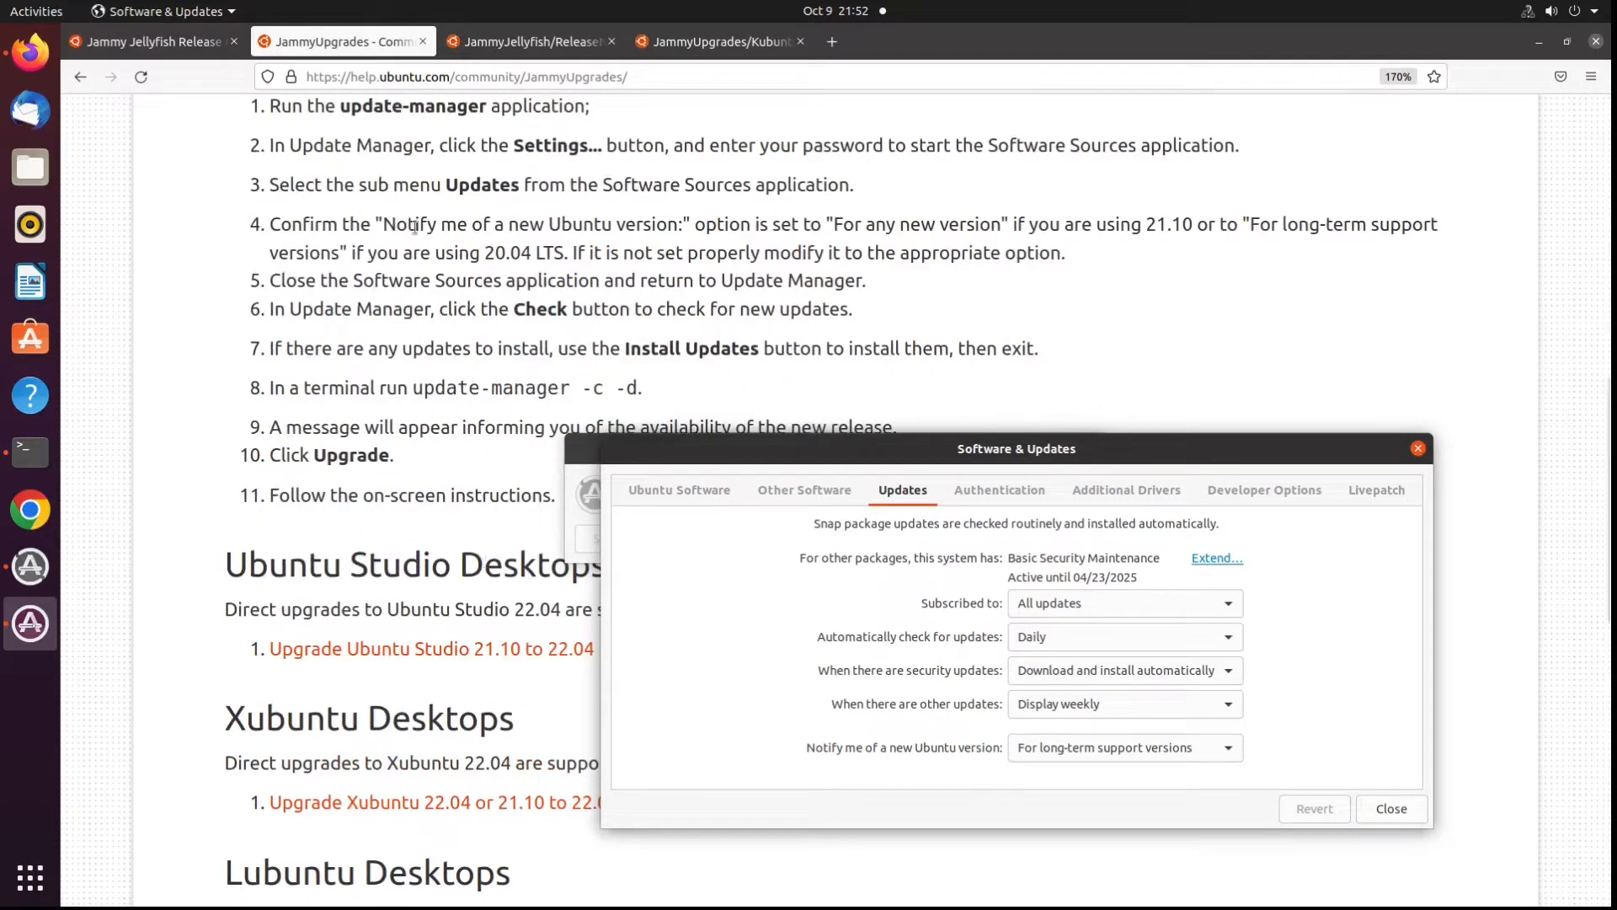
click(1228, 605)
click(1230, 608)
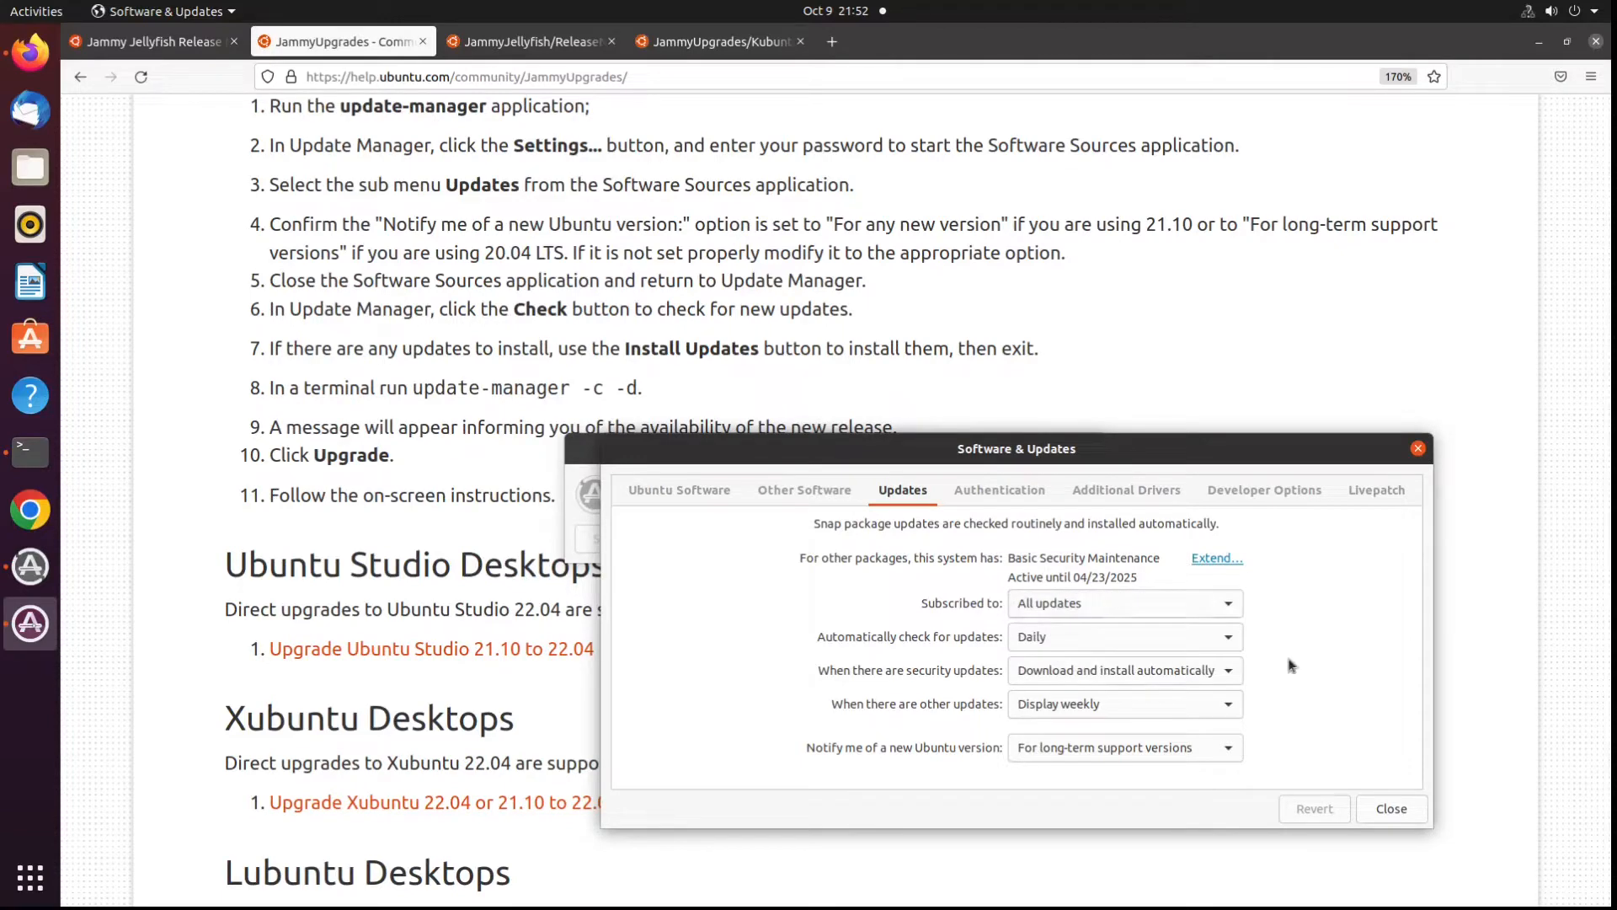
click(1234, 754)
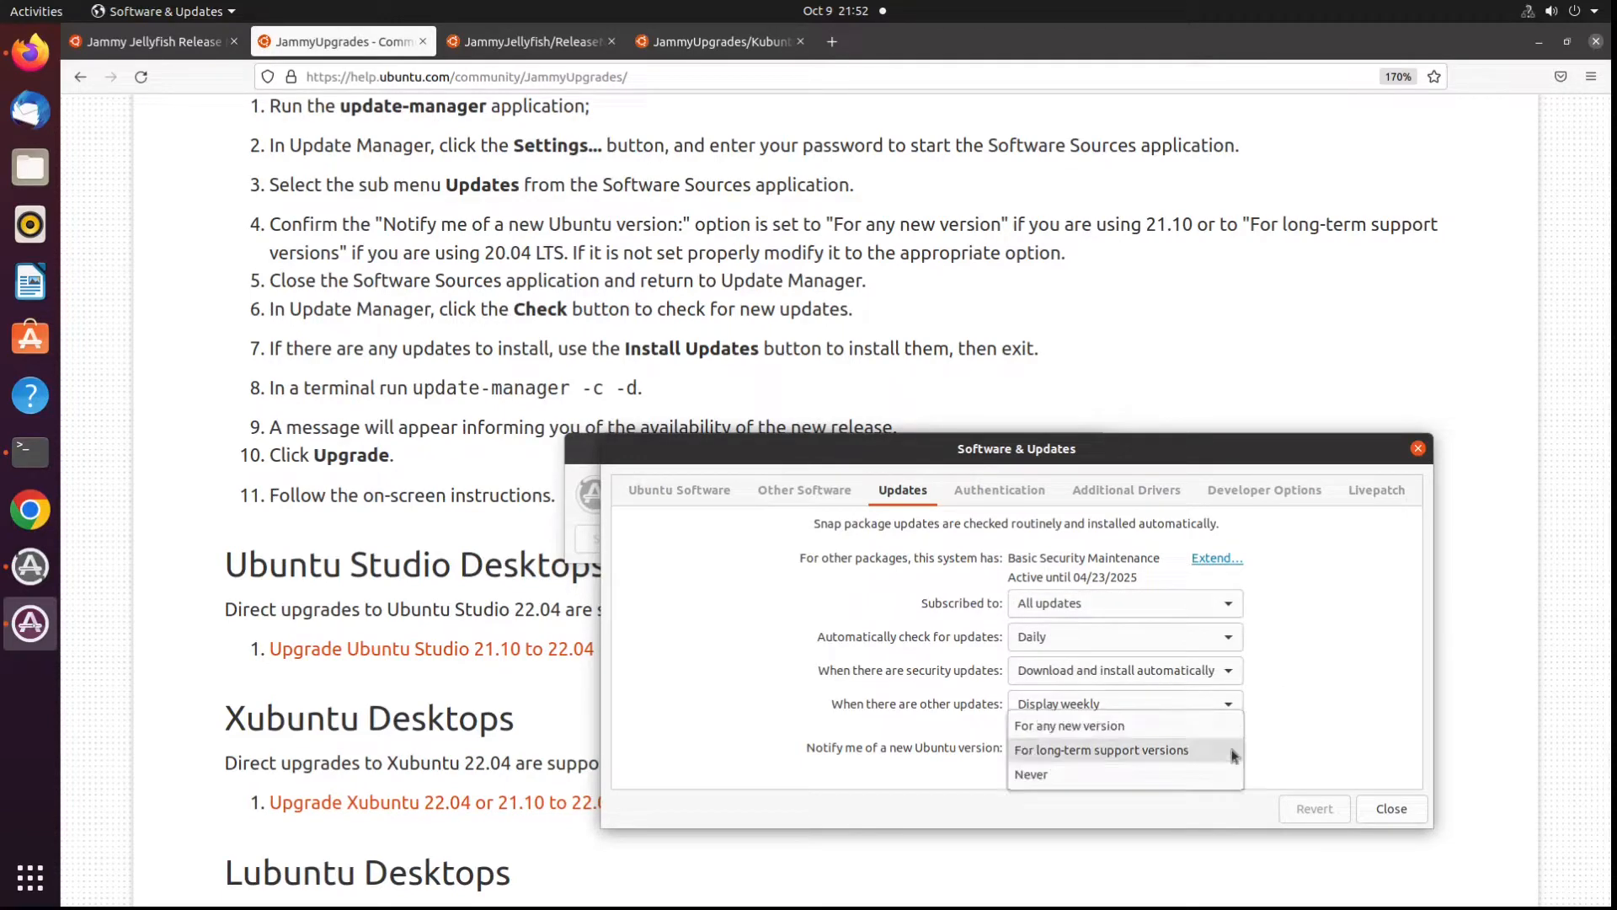
click(1213, 755)
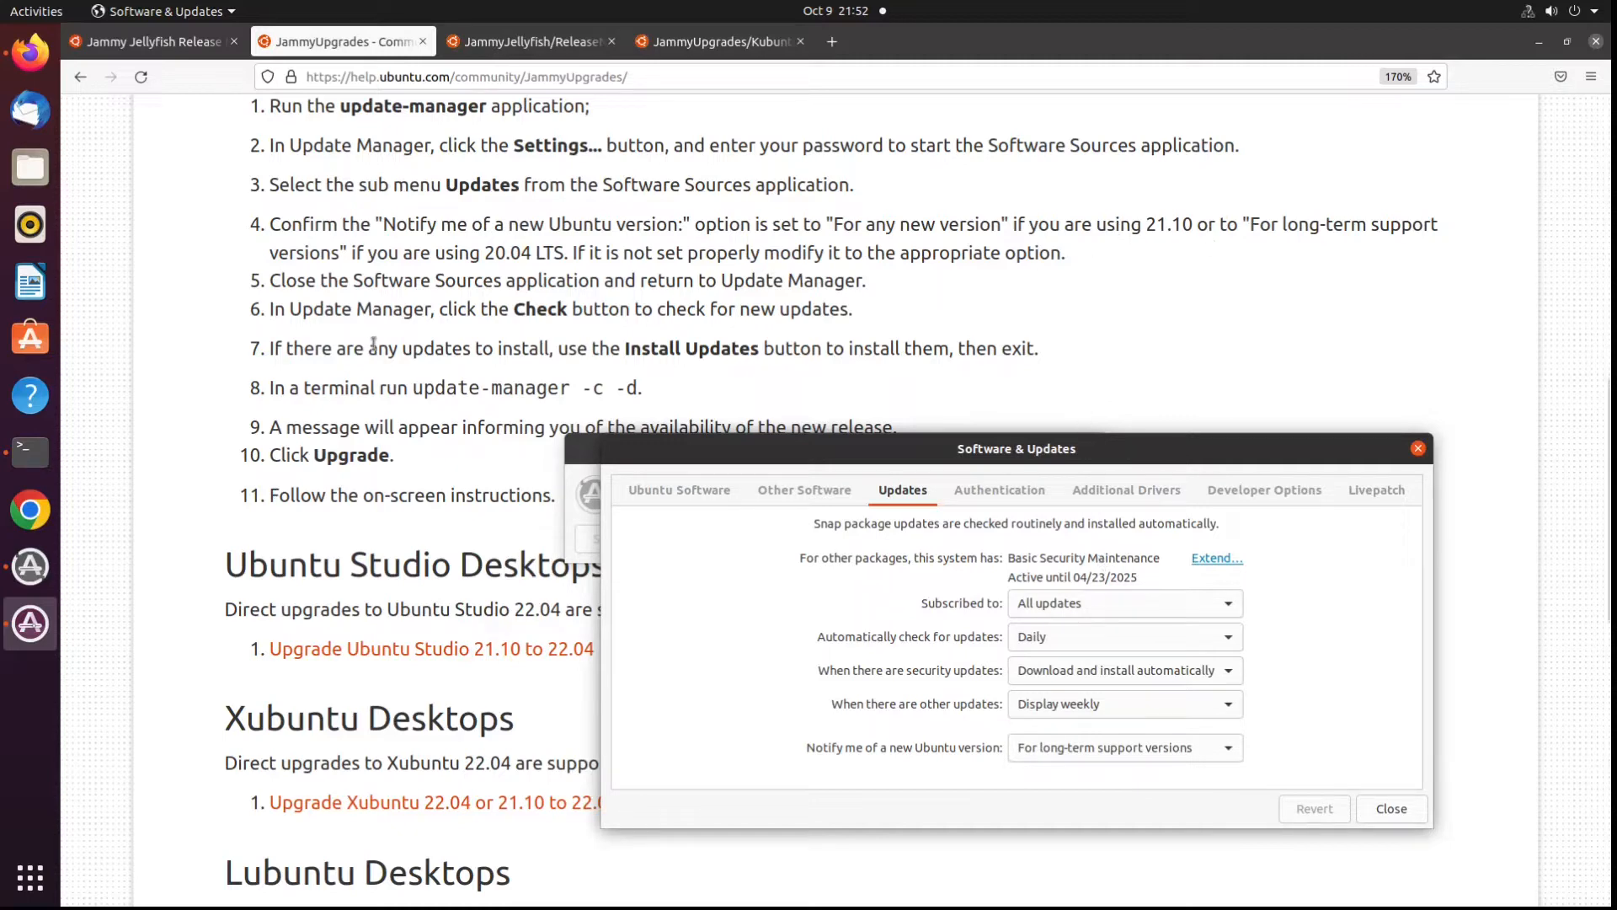
scroll(373, 341, down, 1)
scroll(373, 341, down, 2)
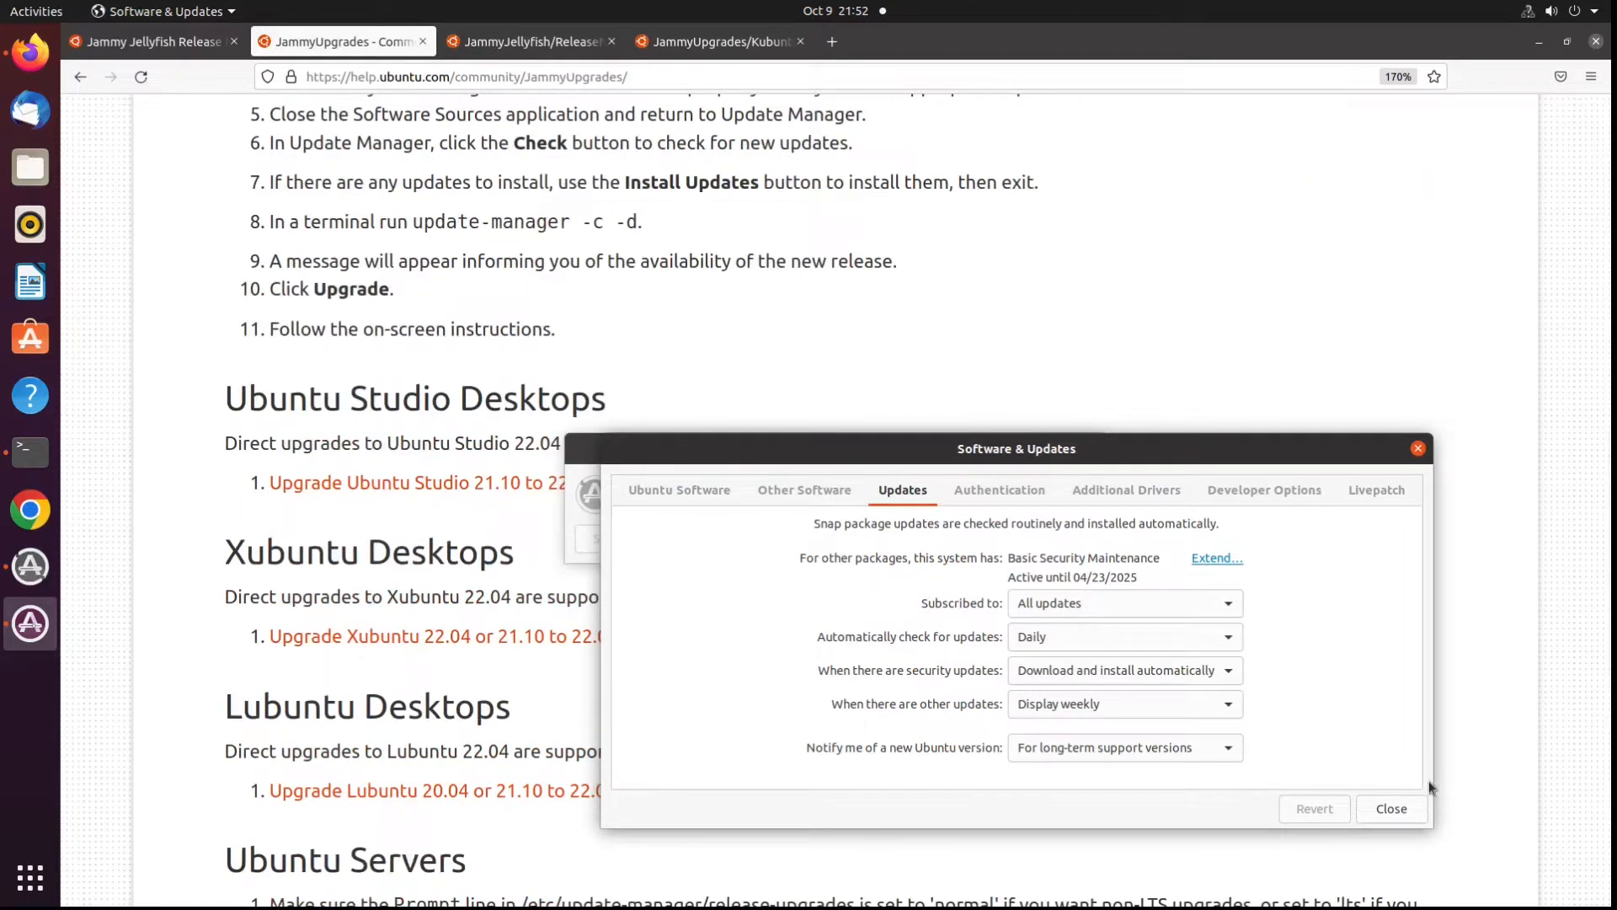
click(1412, 813)
scroll(469, 513, up, 3)
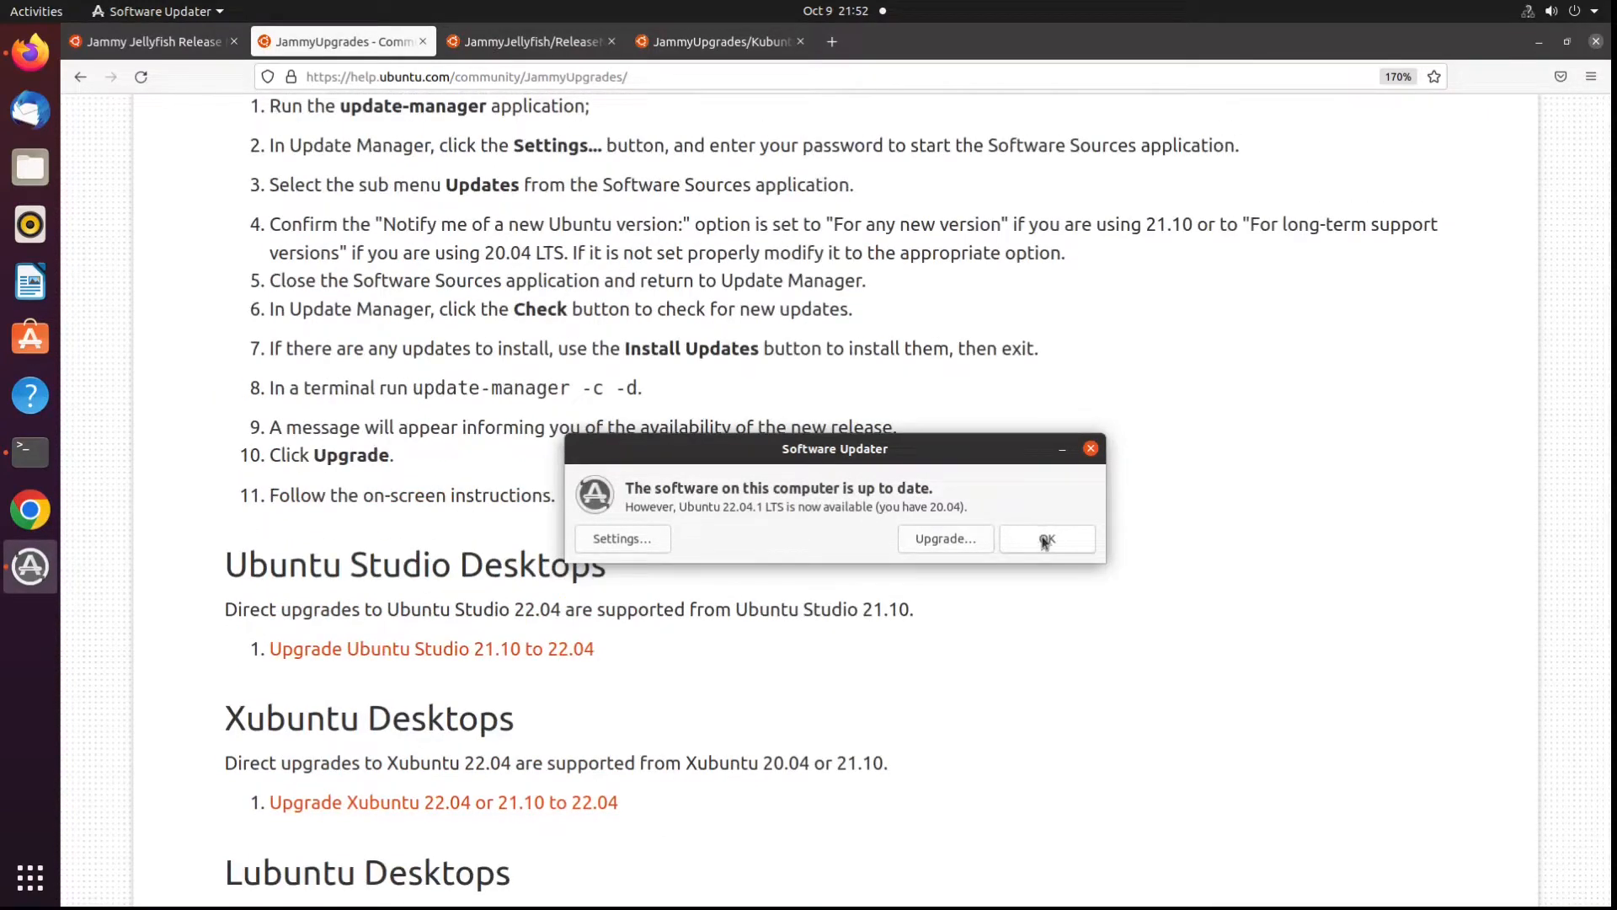
Request the upgrade to Ubuntu 22.04.1 LTS and authenticate with the account password
click(943, 538)
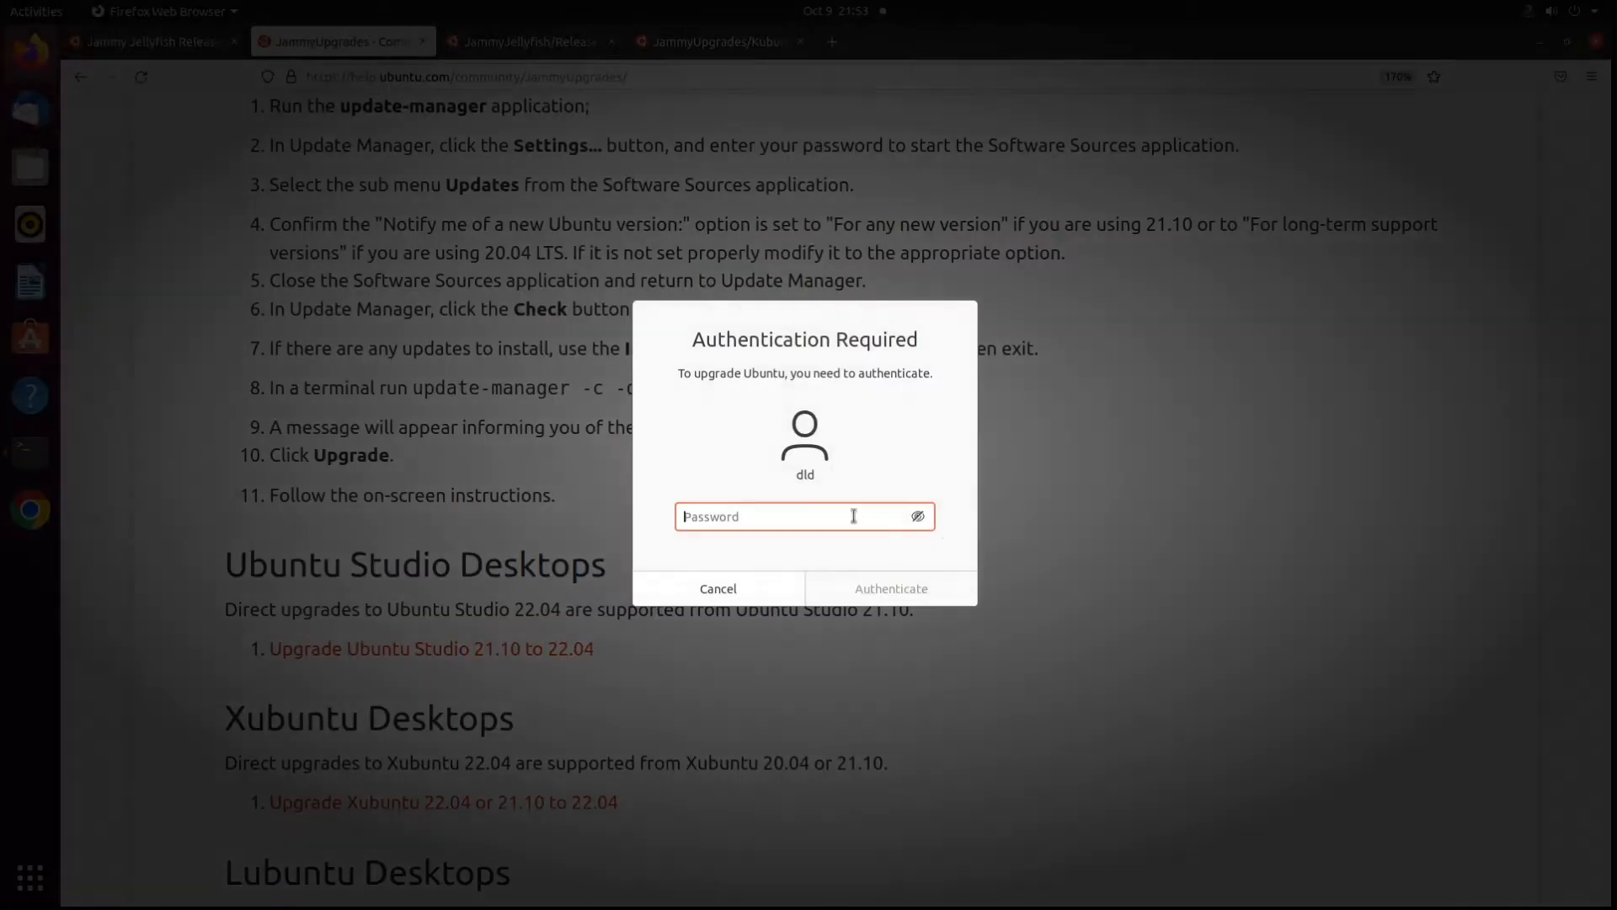
text(**********)
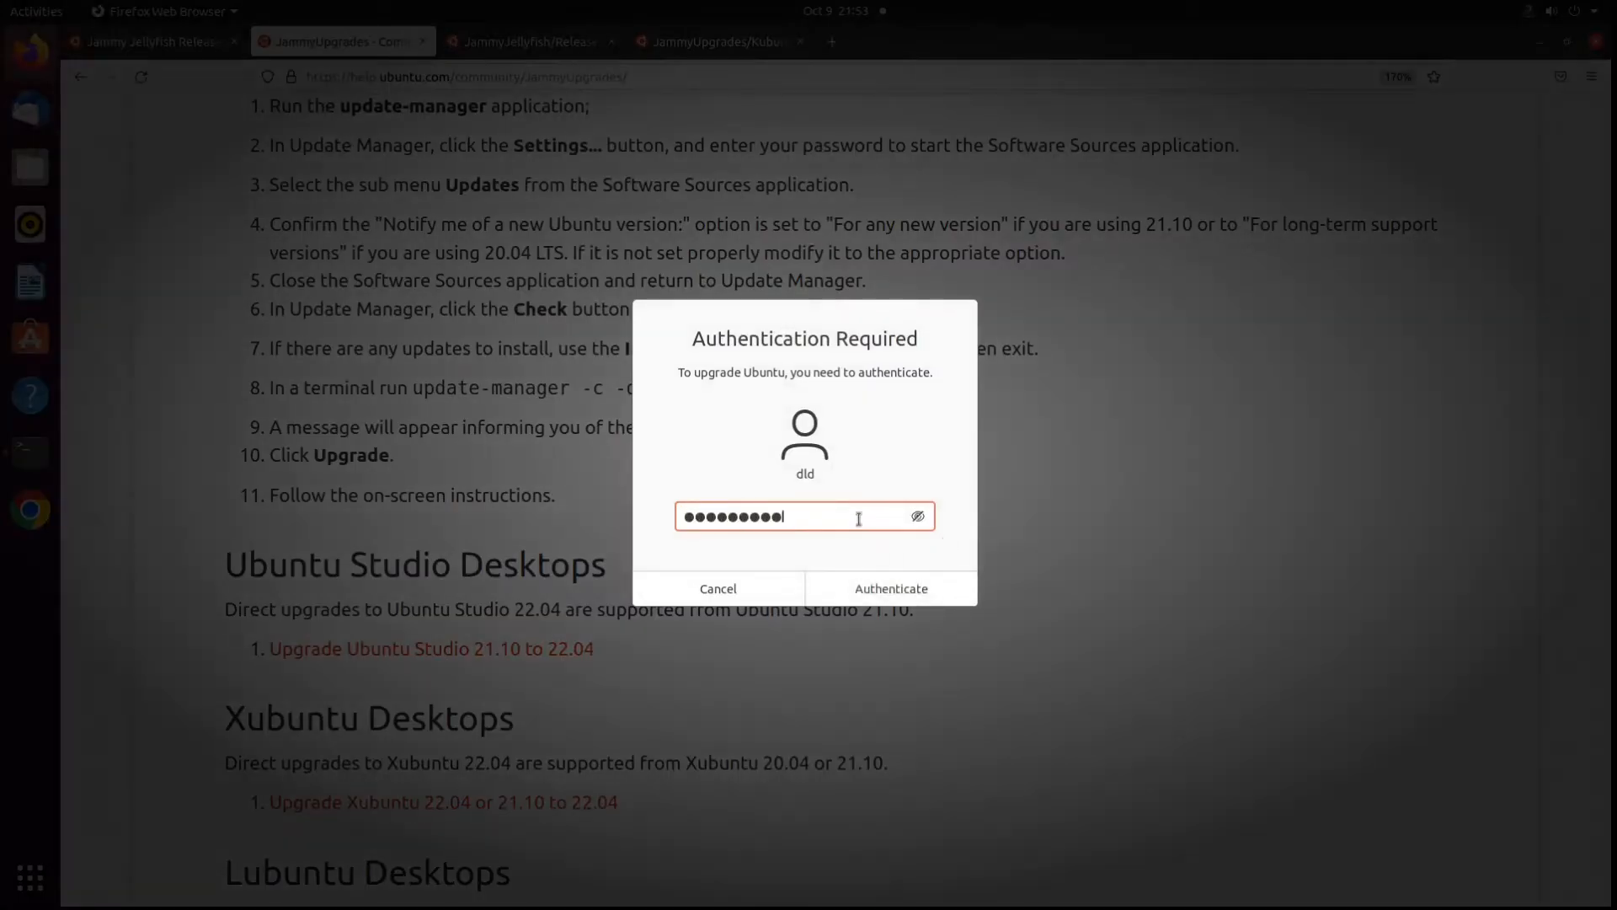
key(Return)
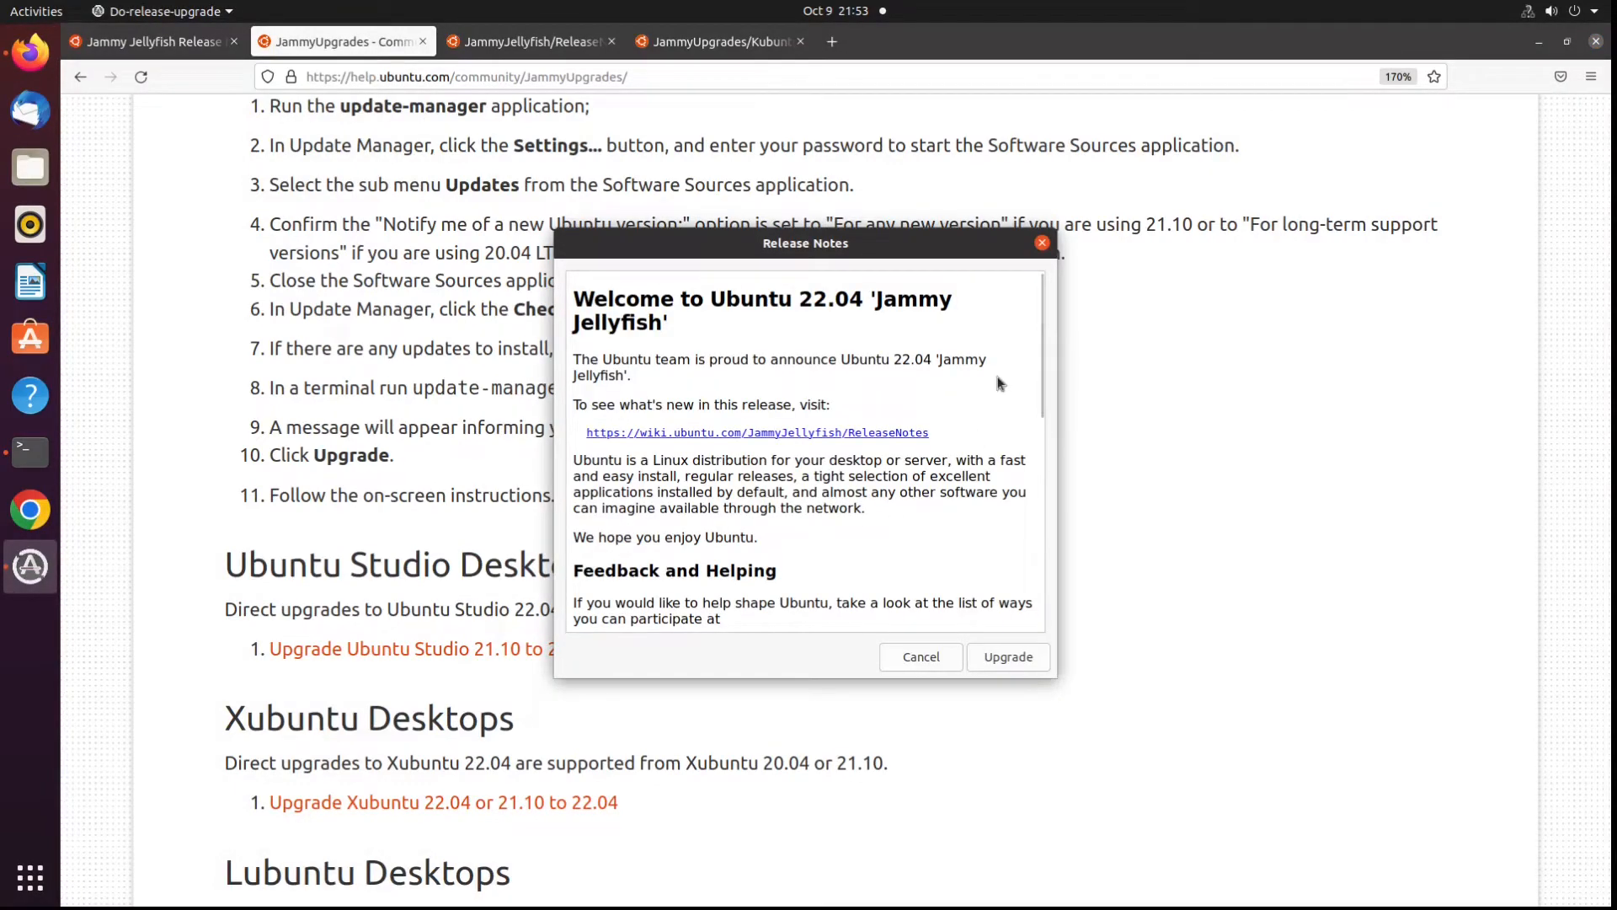
Read through the Ubuntu 22.04 'Jammy Jellyfish' release notes dialog and confirm the upgrade
scroll(1000, 383, down, 2)
scroll(1000, 383, down, 10)
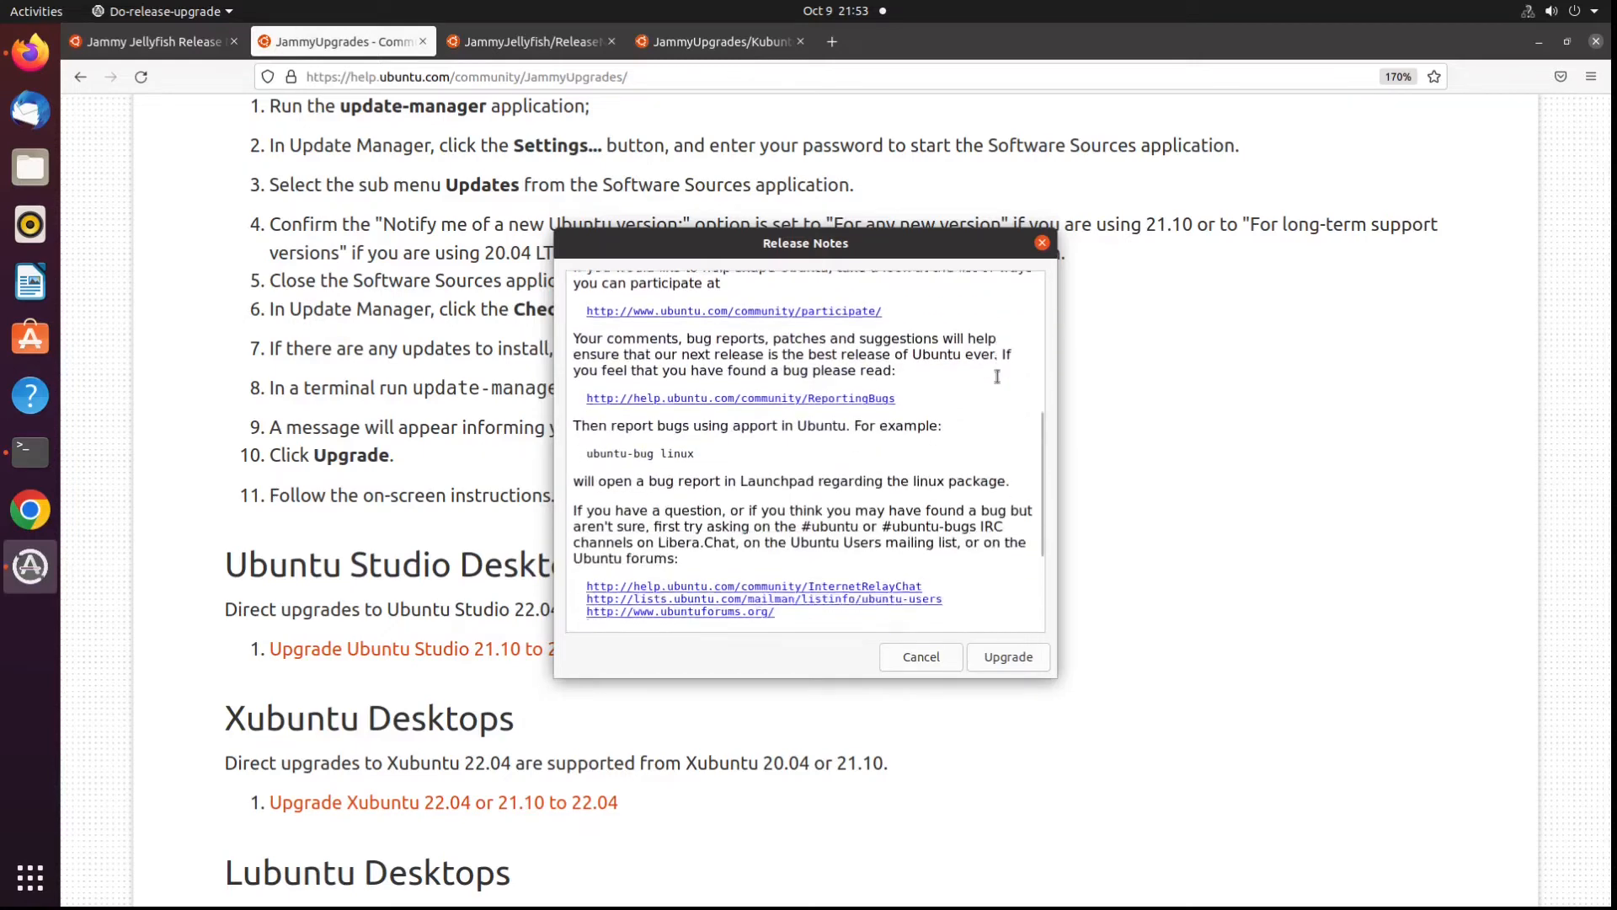
click(1008, 666)
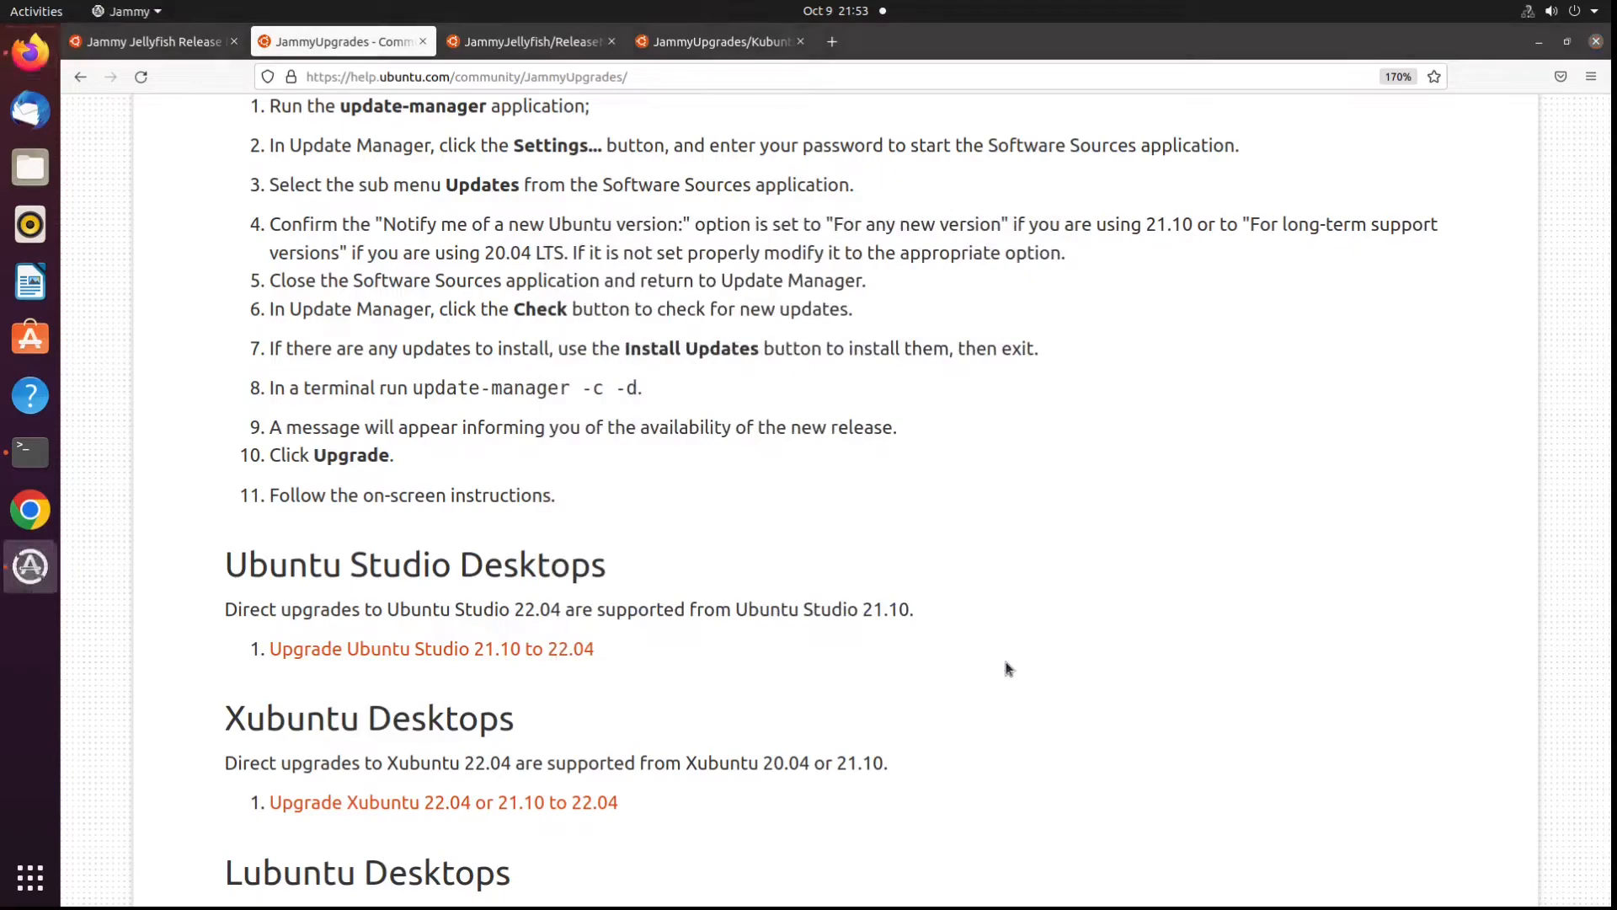
Look over the upgrade instructions for other flavours and servers, and review the Kubuntu 22.04 release notes through the Plasma 5.24 section
scroll(1031, 451, down, 5)
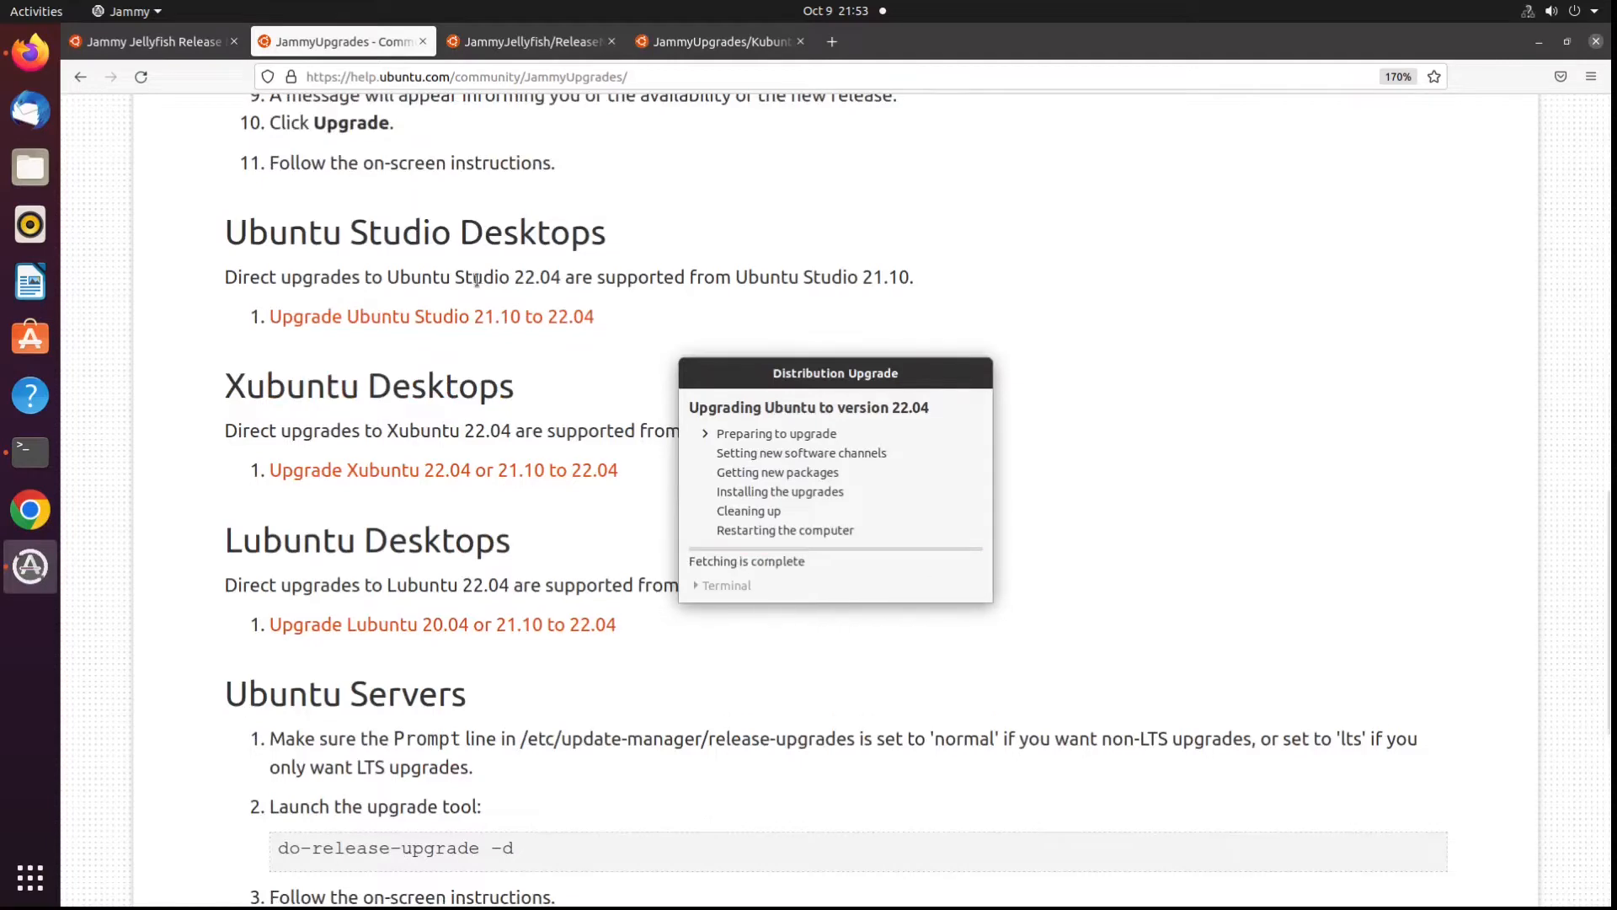
click(531, 41)
double_click(274, 361)
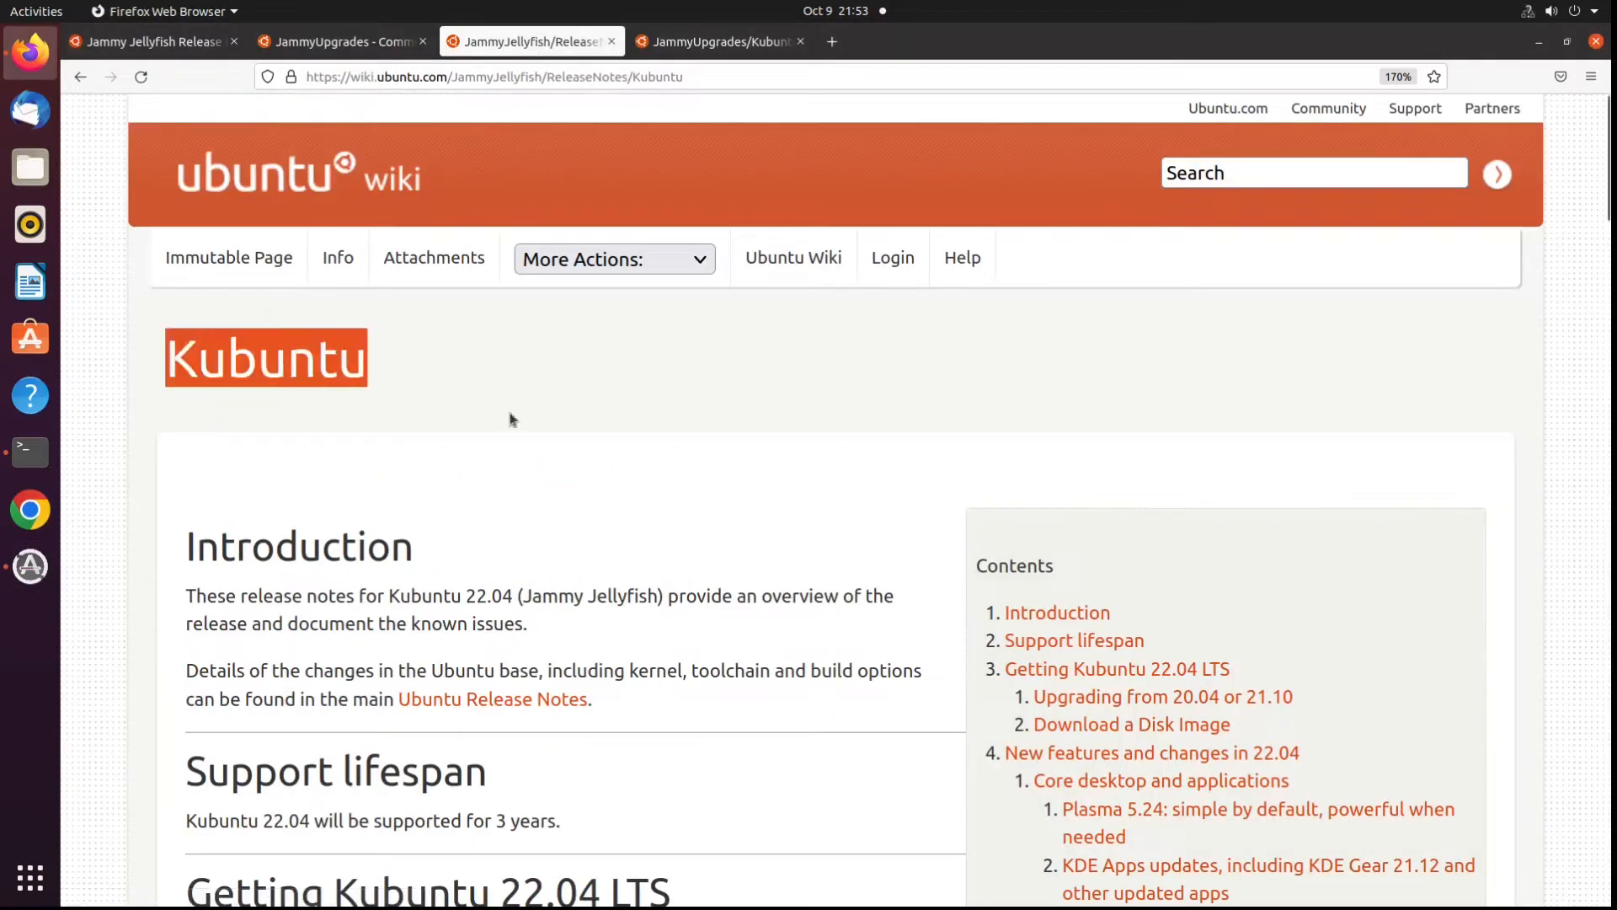
scroll(564, 427, down, 10)
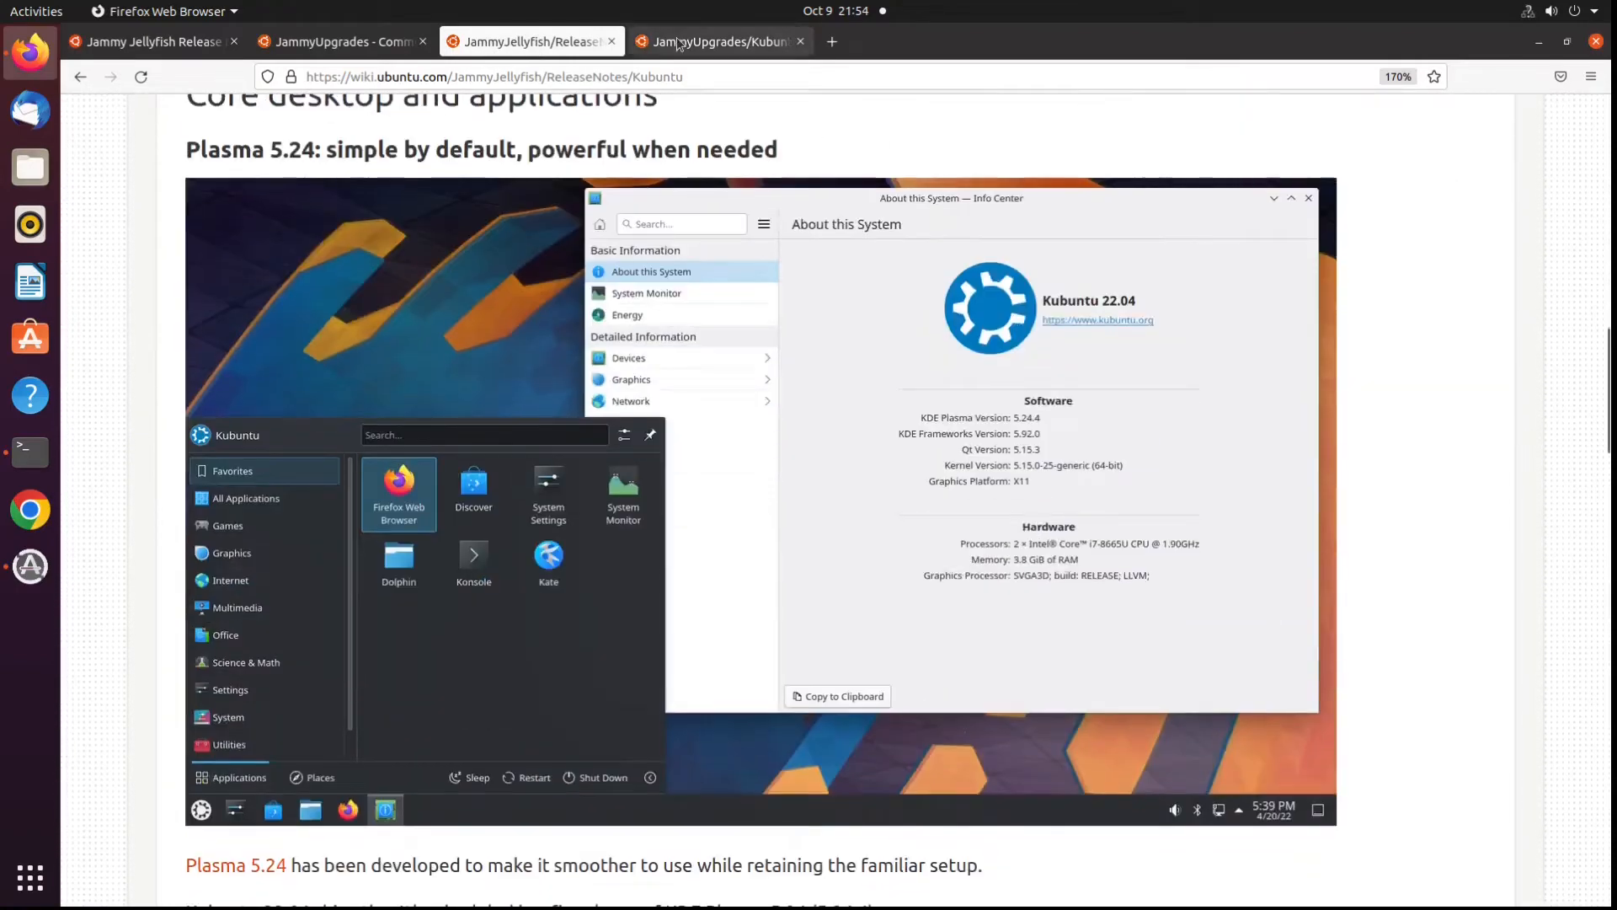
Look over the start of the Kubuntu 22.04 upgrade instructions and return to the general Jammy upgrade page
click(715, 42)
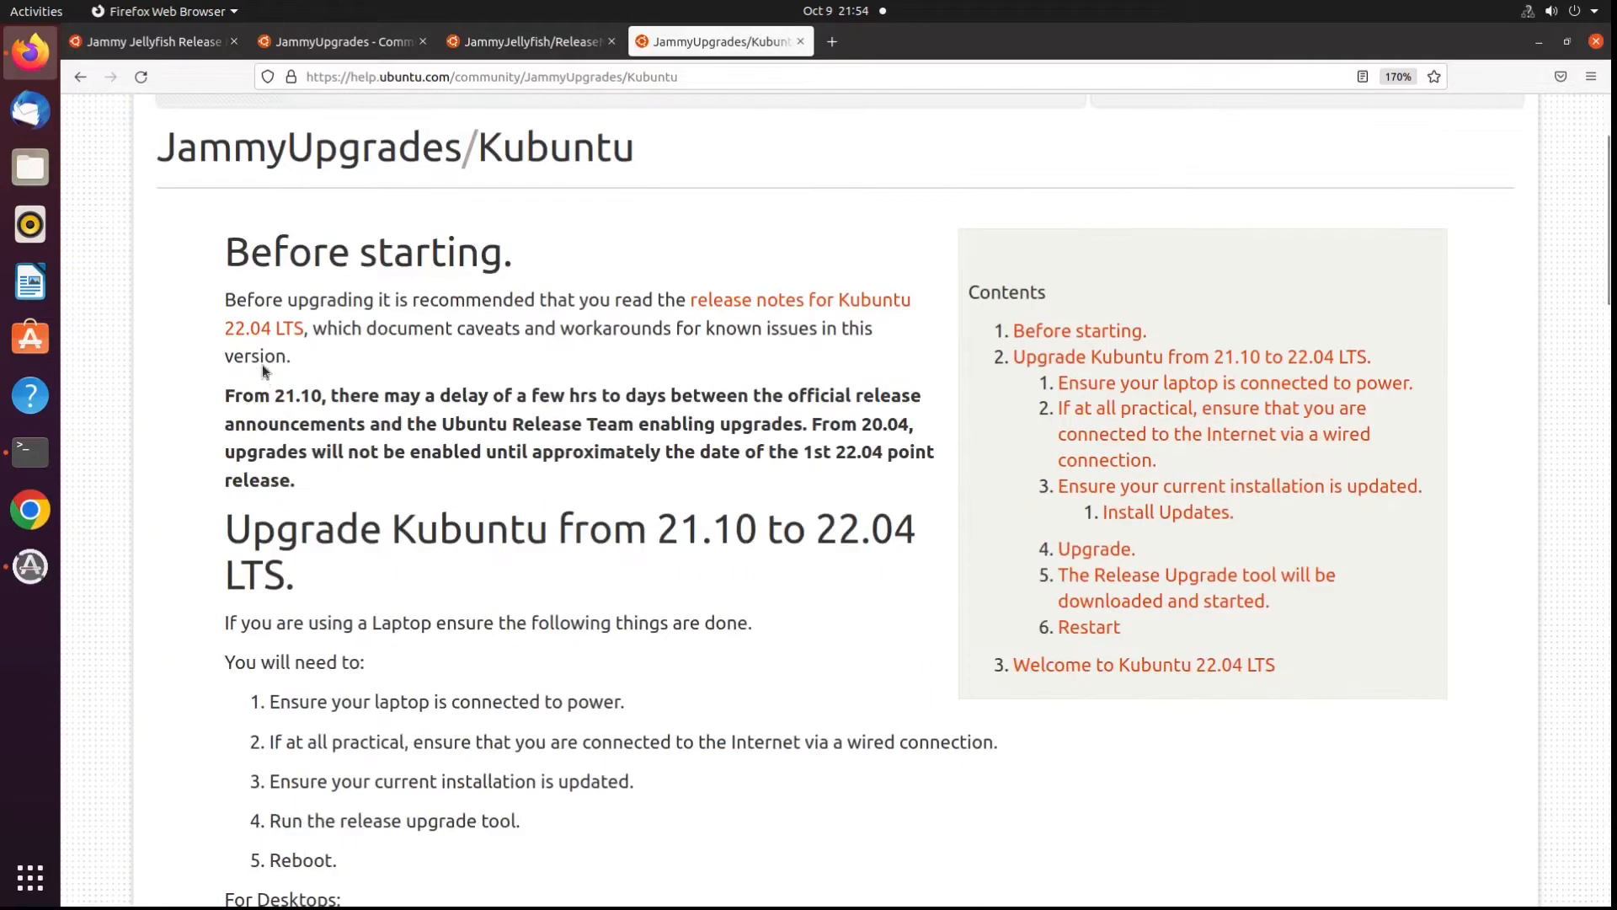
click(333, 37)
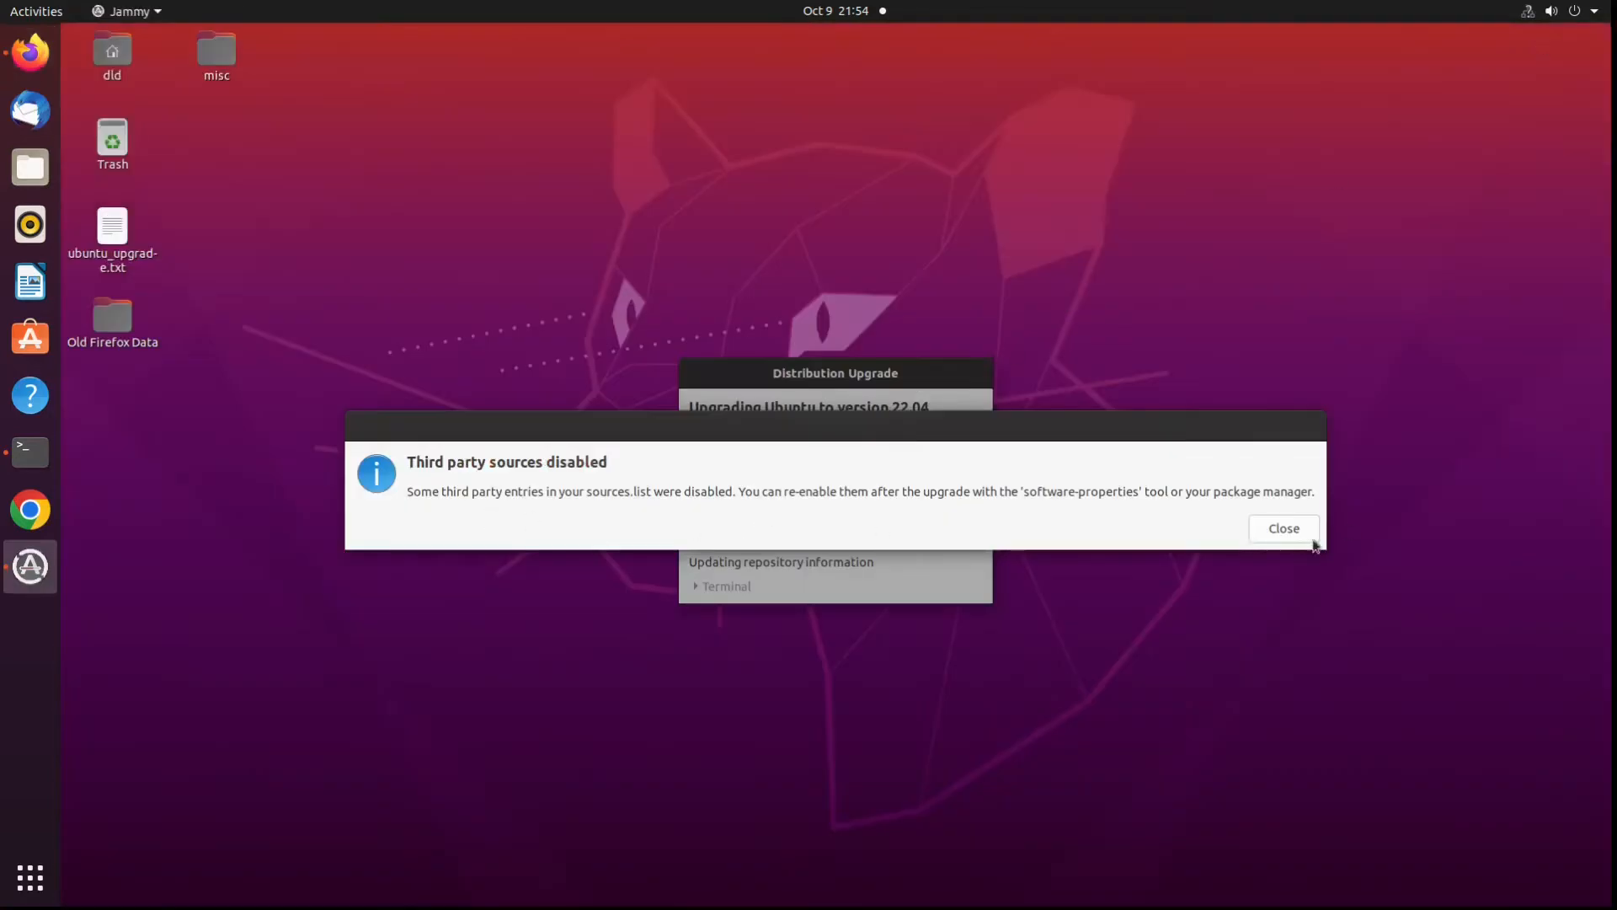
Dismiss the notice about disabled third-party sources and move the Distribution Upgrade window aside
click(1312, 539)
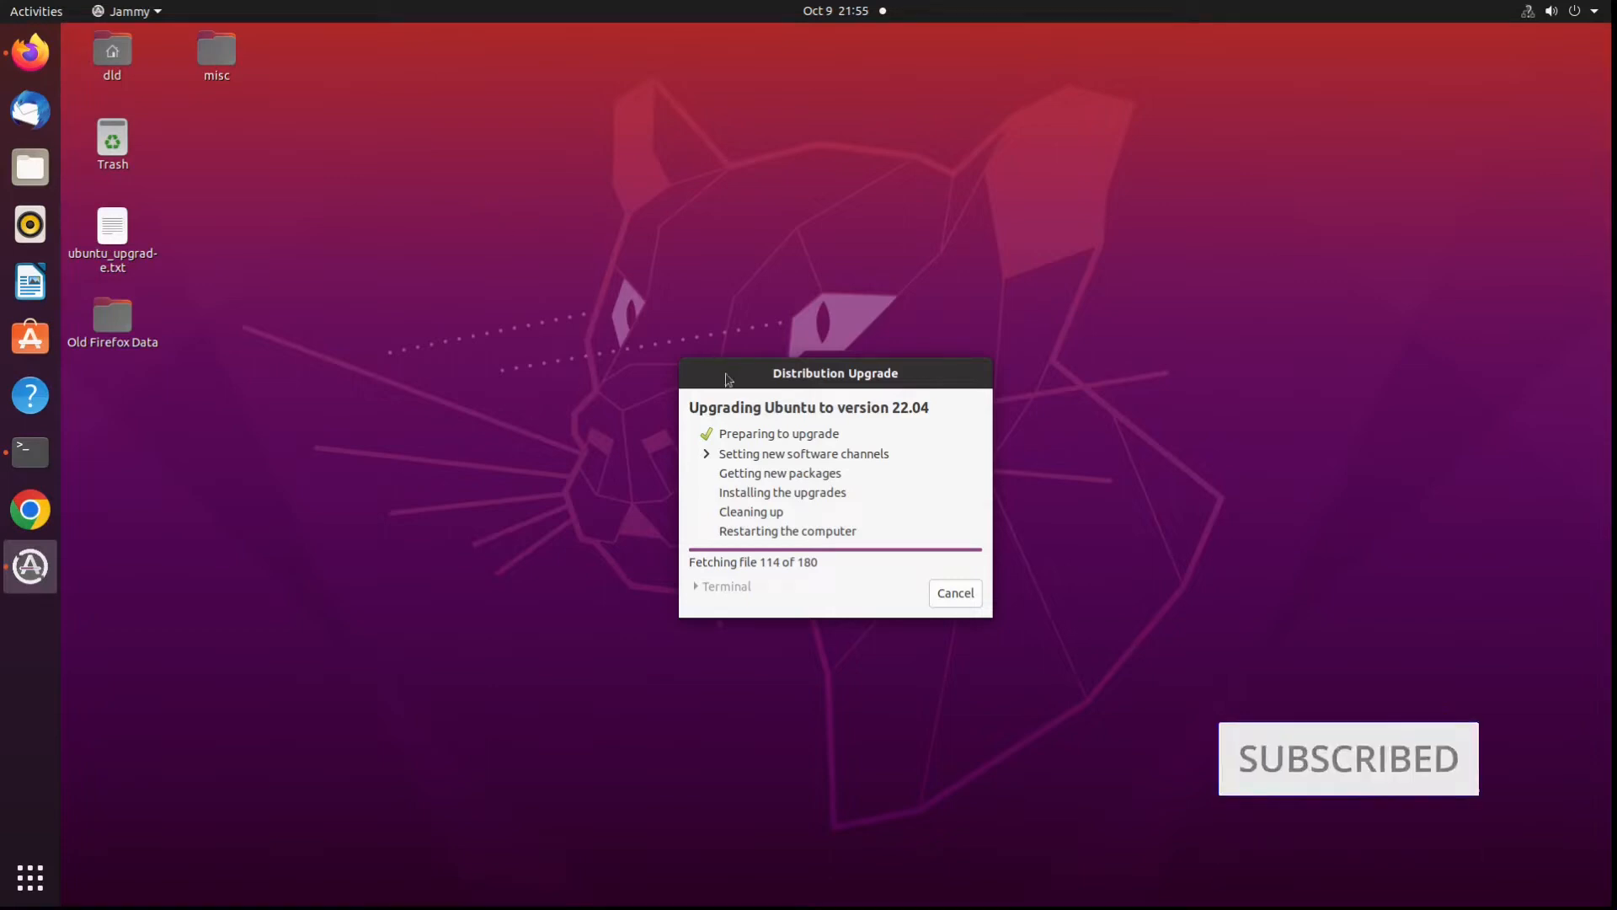
drag(726, 378, 1325, 54)
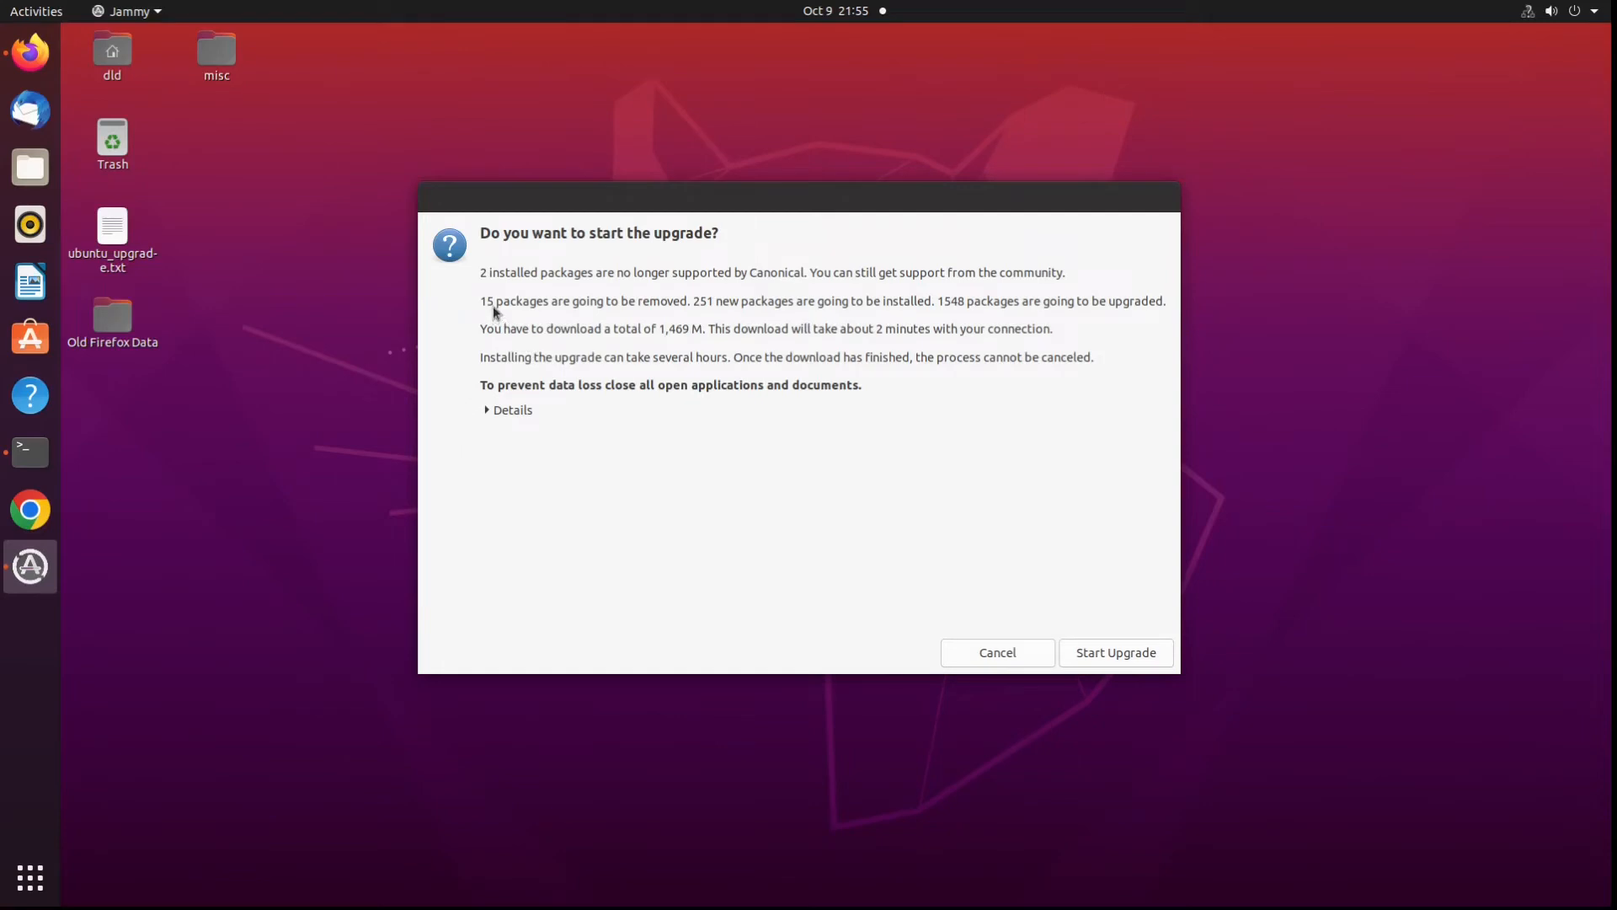
Expand the upgrade confirmation details and review the full list of new packages under Install
click(492, 413)
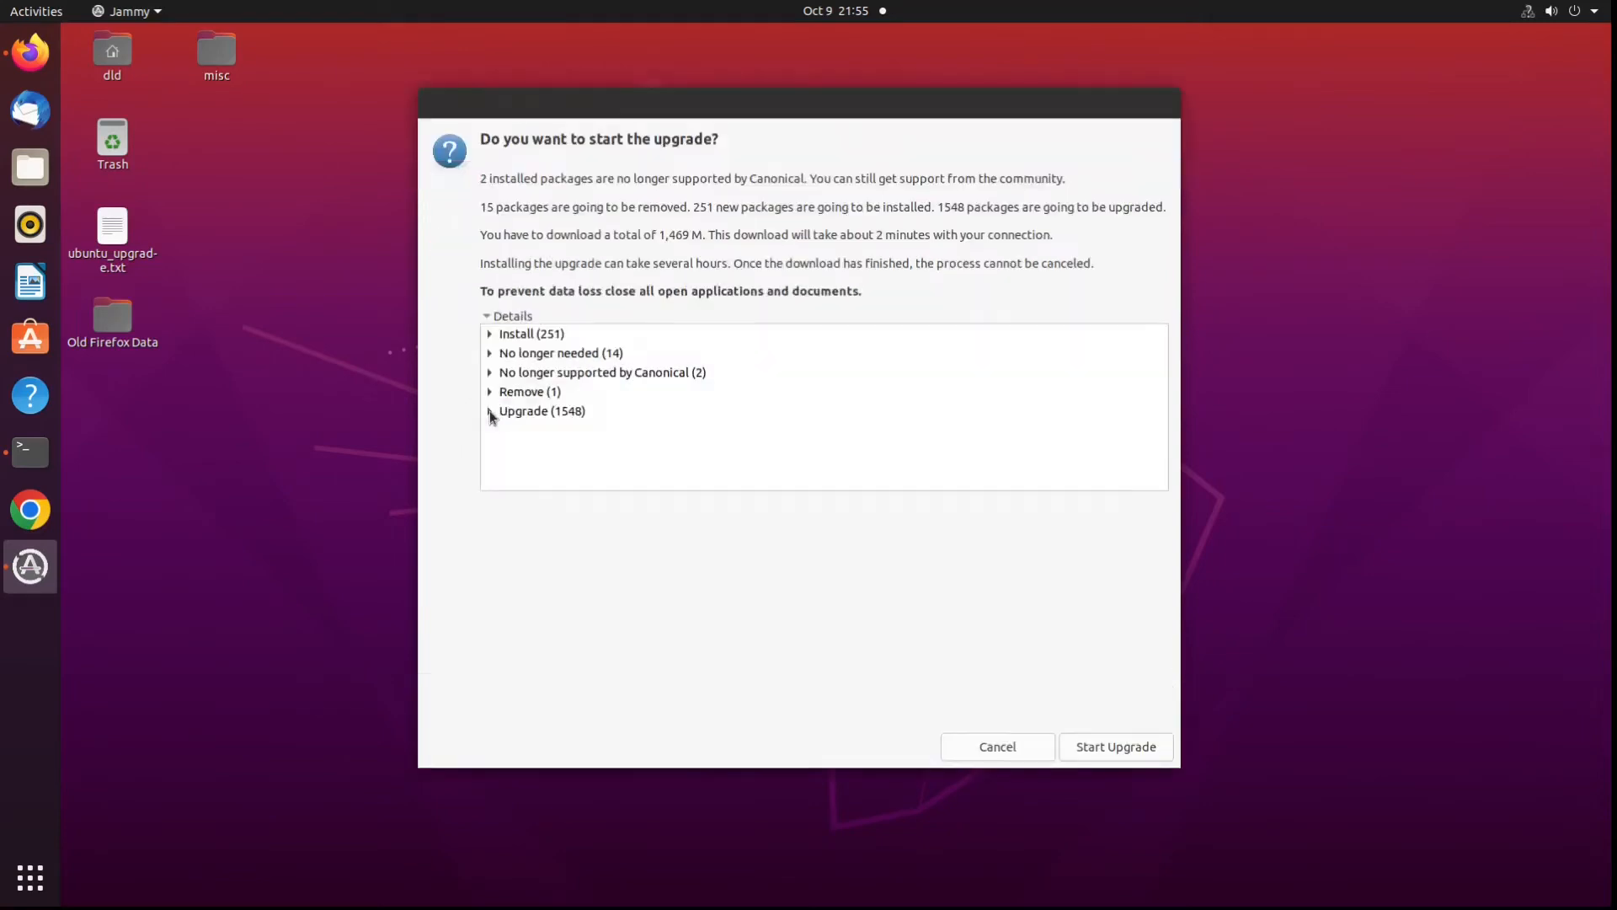
click(490, 335)
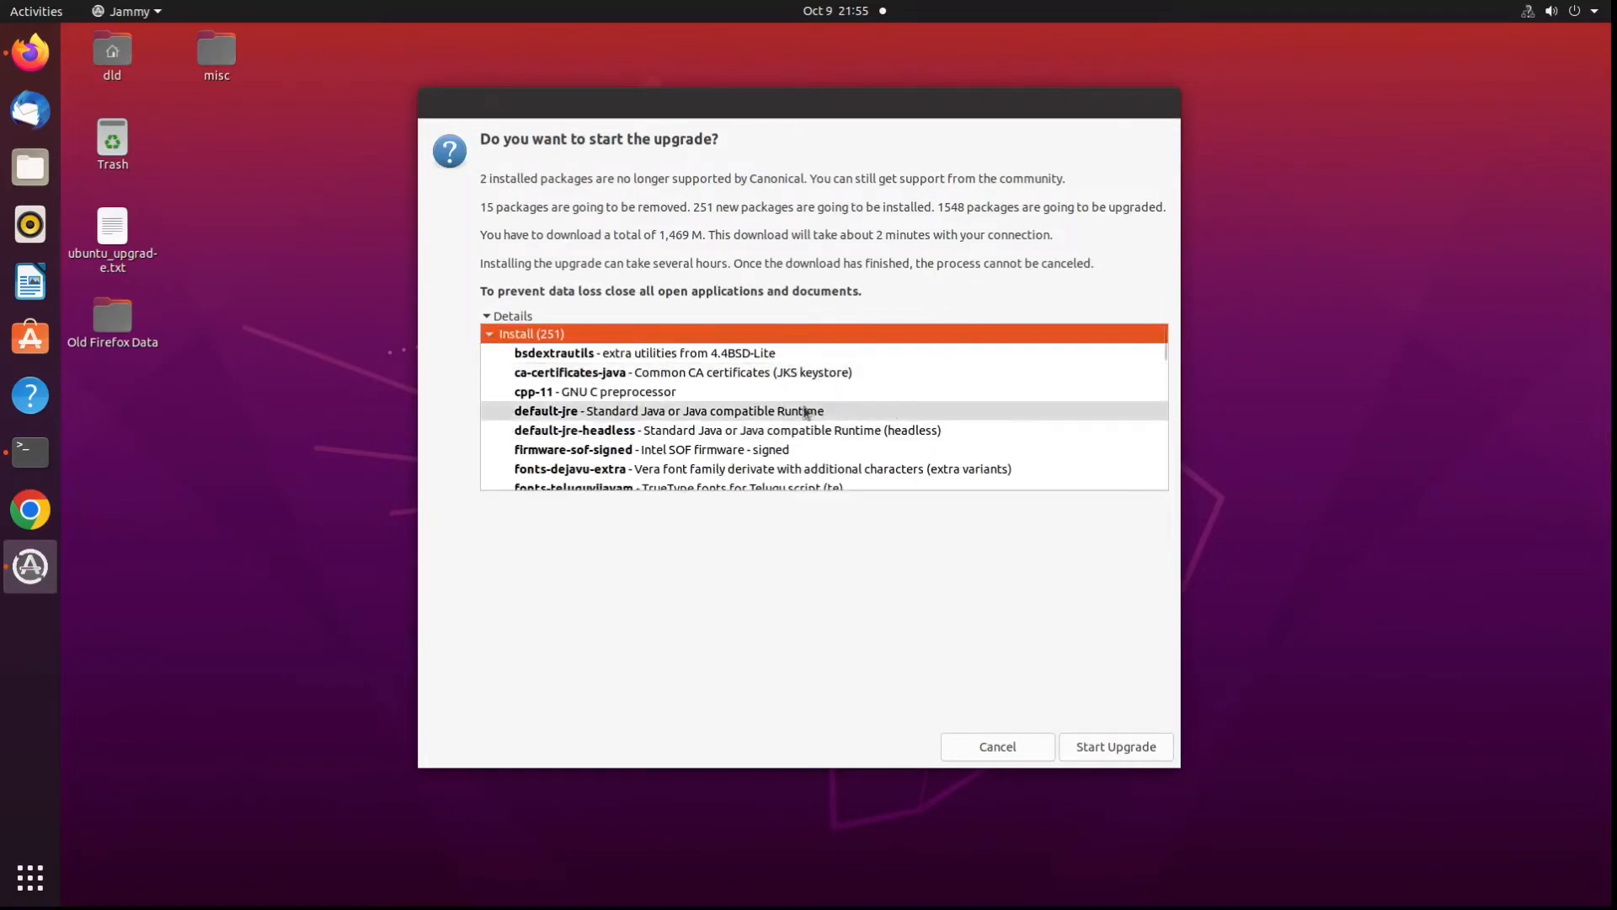
scroll(821, 410, down, 5)
scroll(820, 411, down, 15)
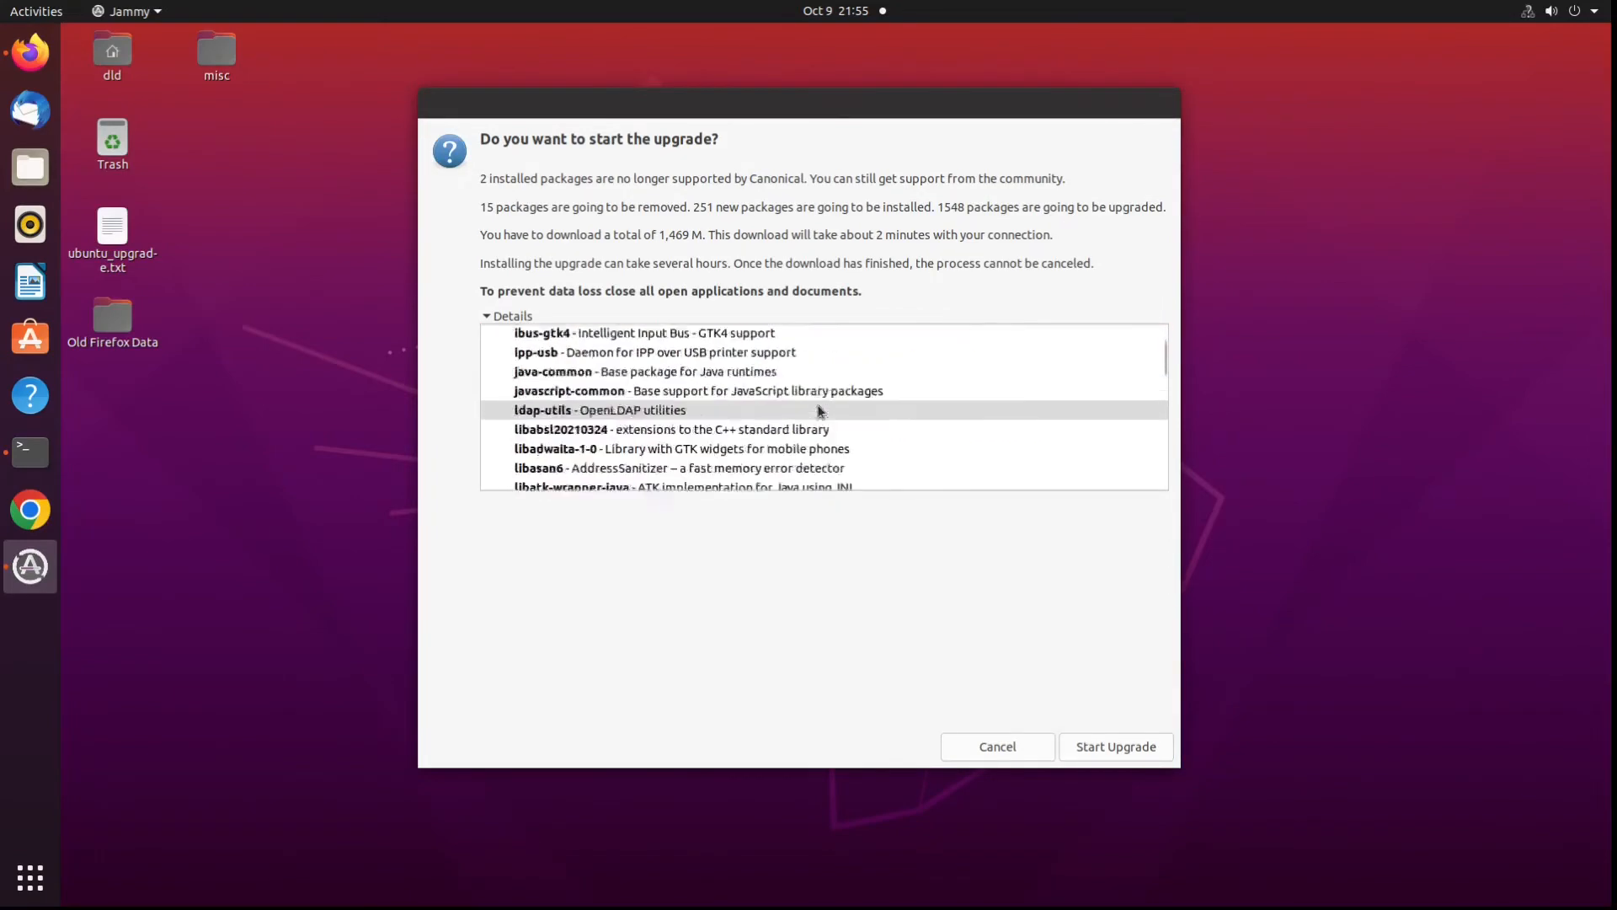
scroll(819, 411, down, 15)
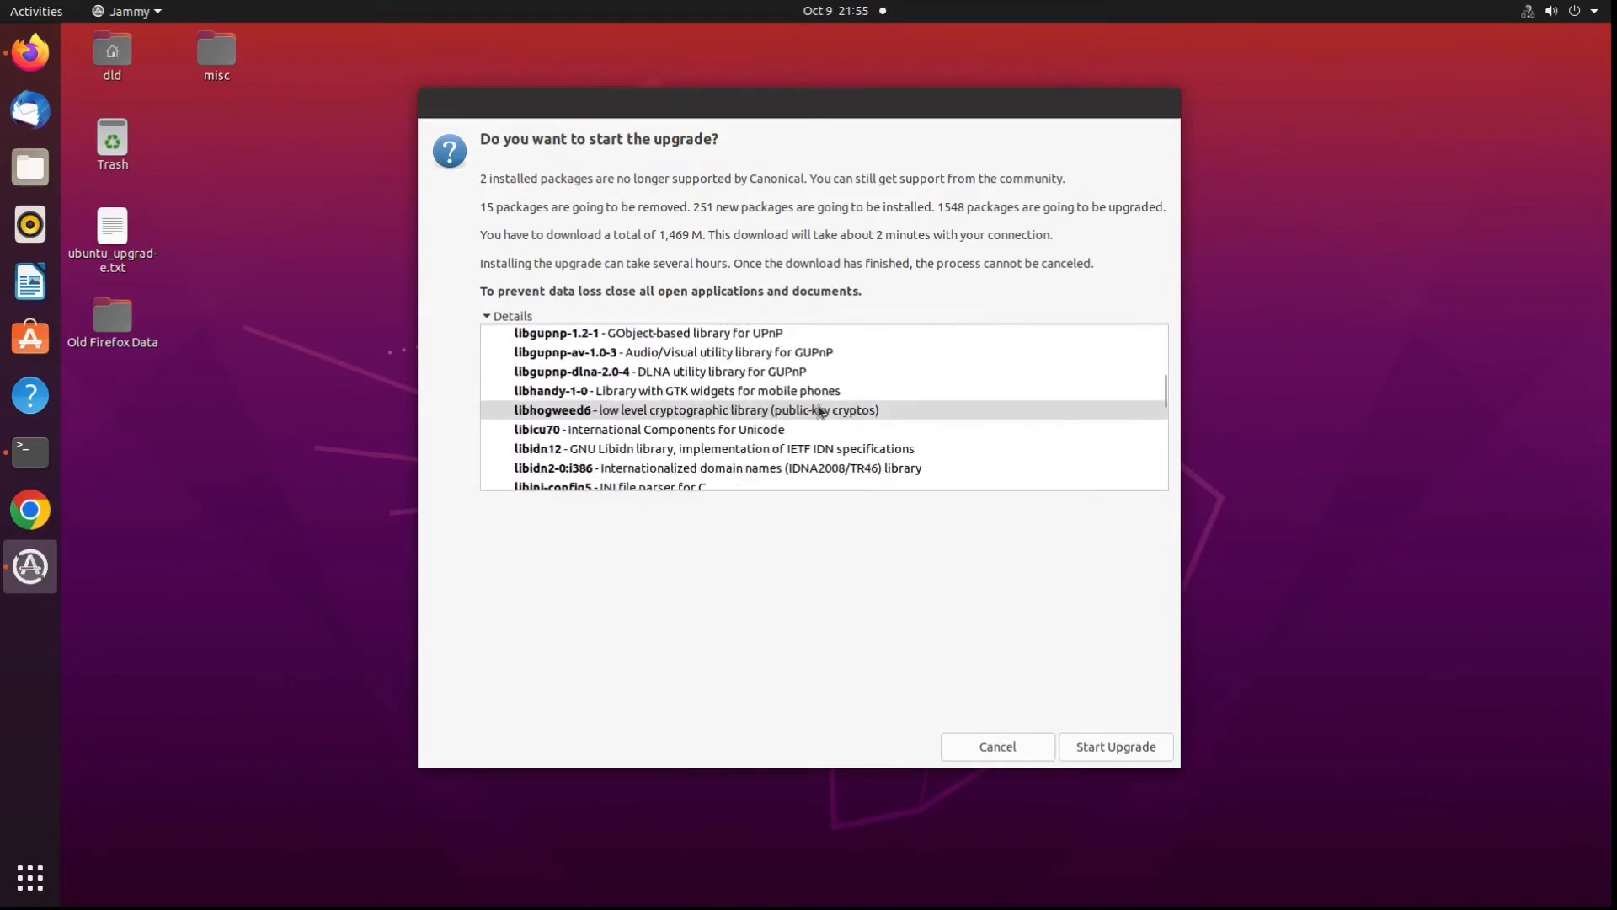
scroll(819, 411, down, 15)
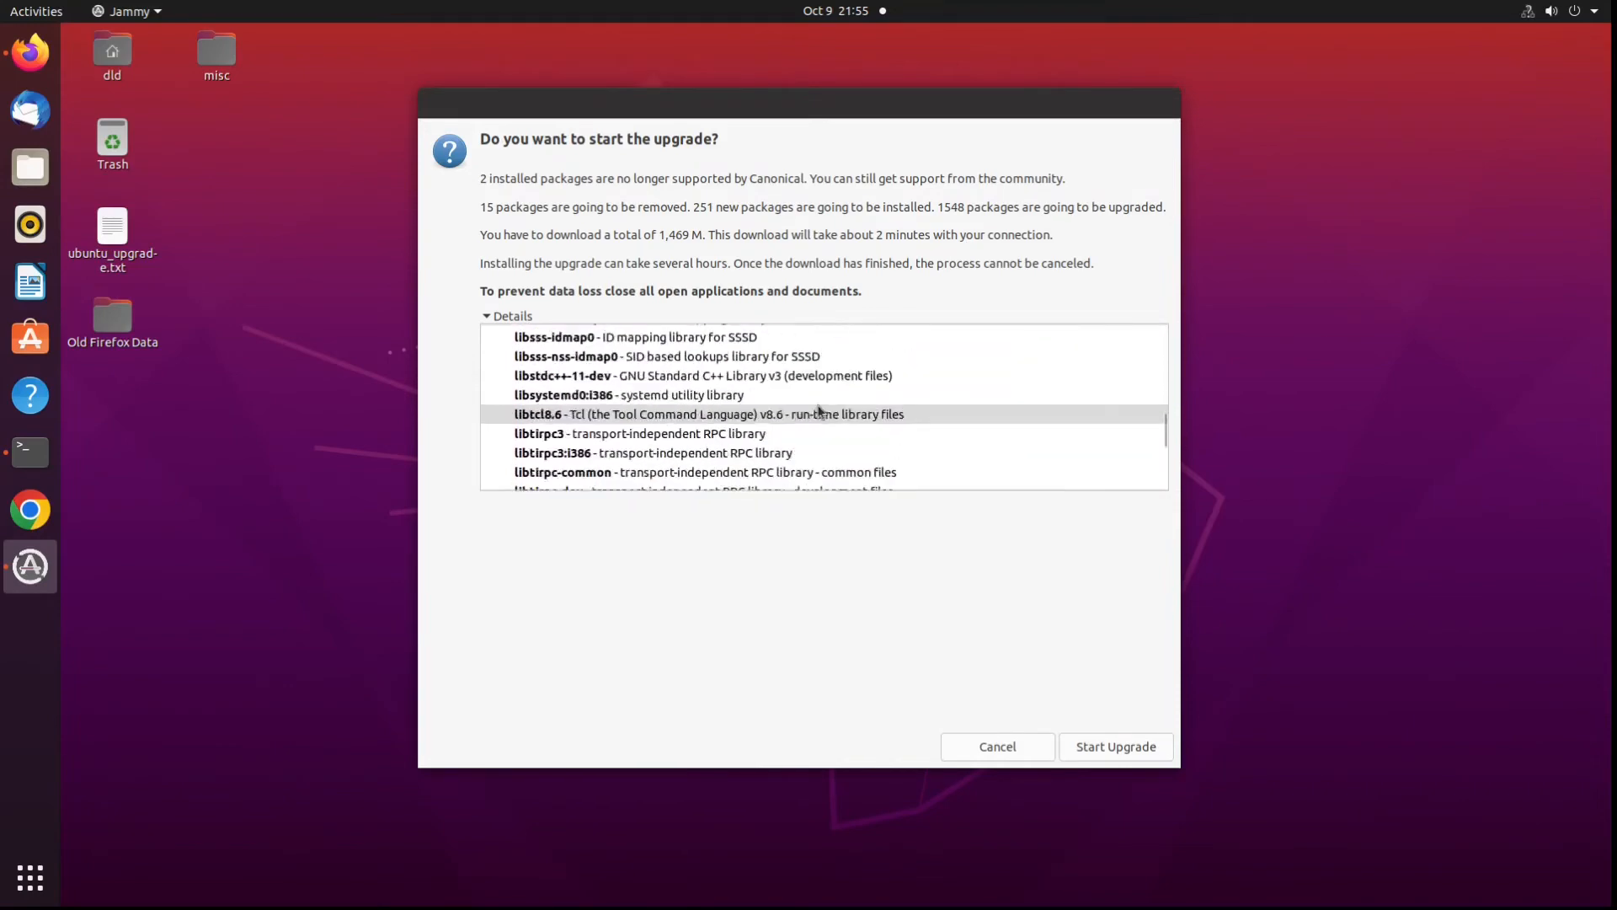
scroll(820, 411, down, 15)
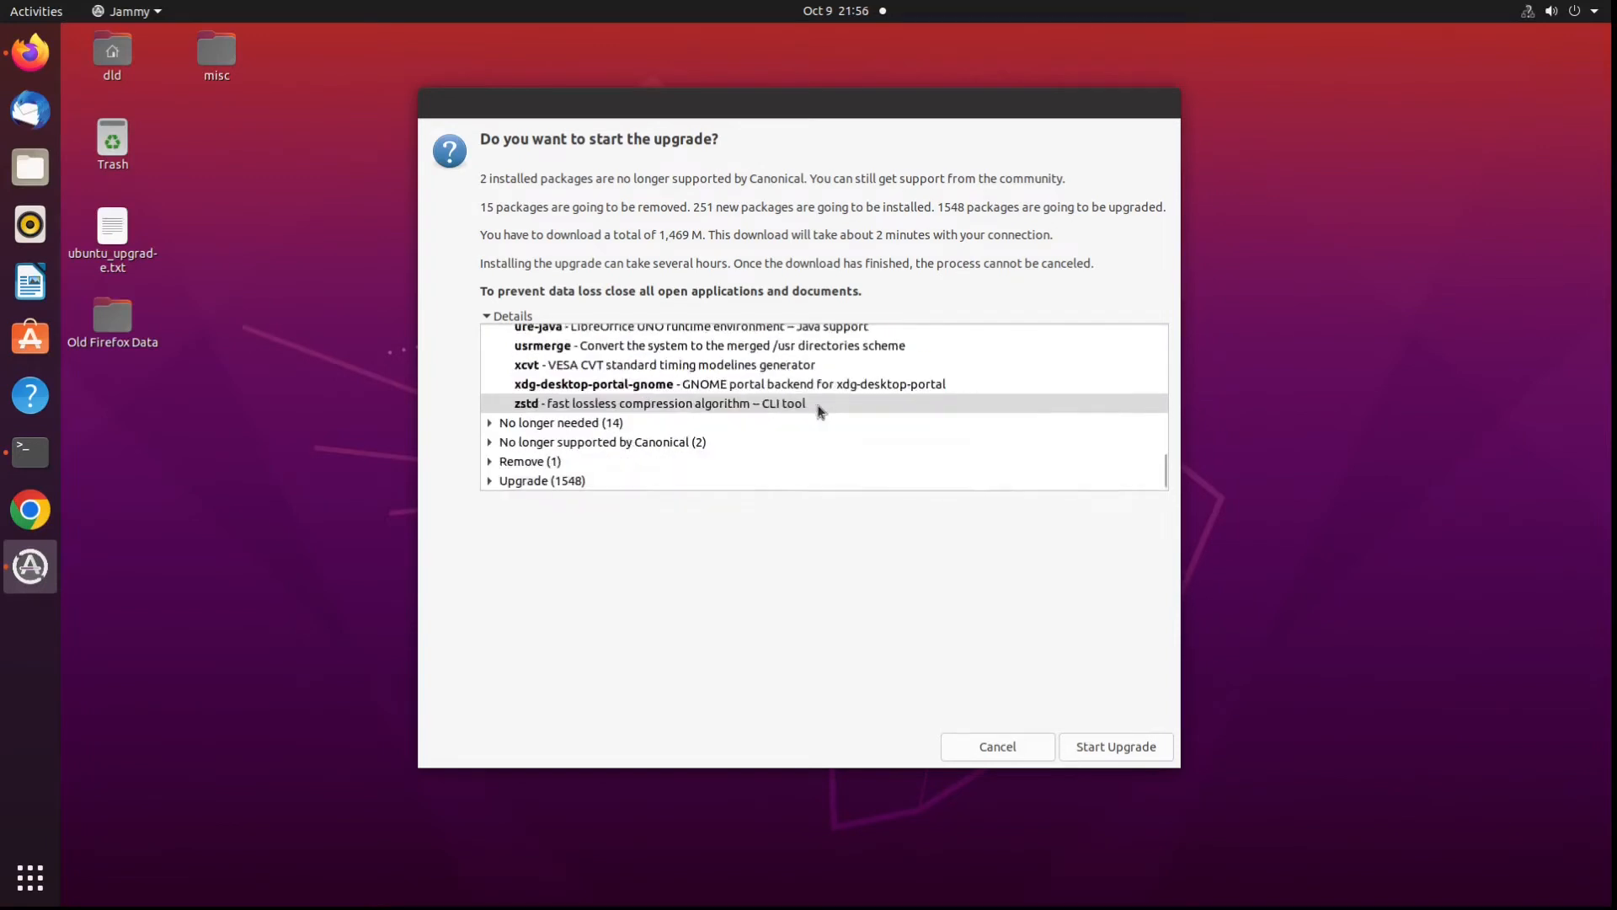
Examine the packages listed as no longer needed, no longer supported by Canonical, marked for removal and marked for upgrade
click(490, 422)
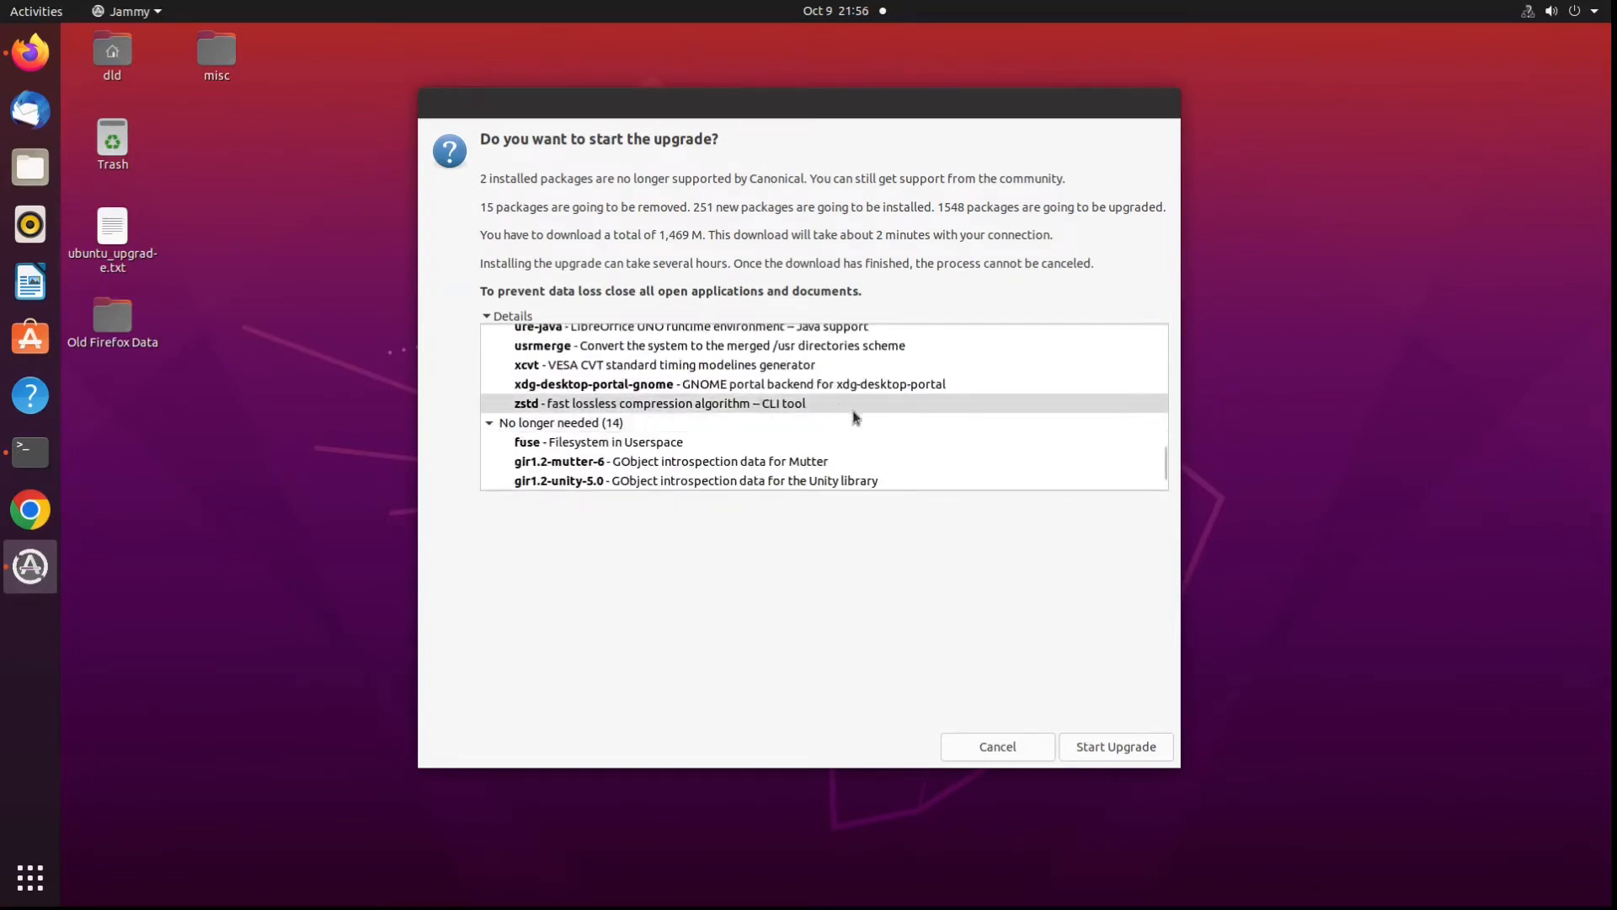
scroll(869, 423, down, 1)
scroll(869, 423, down, 5)
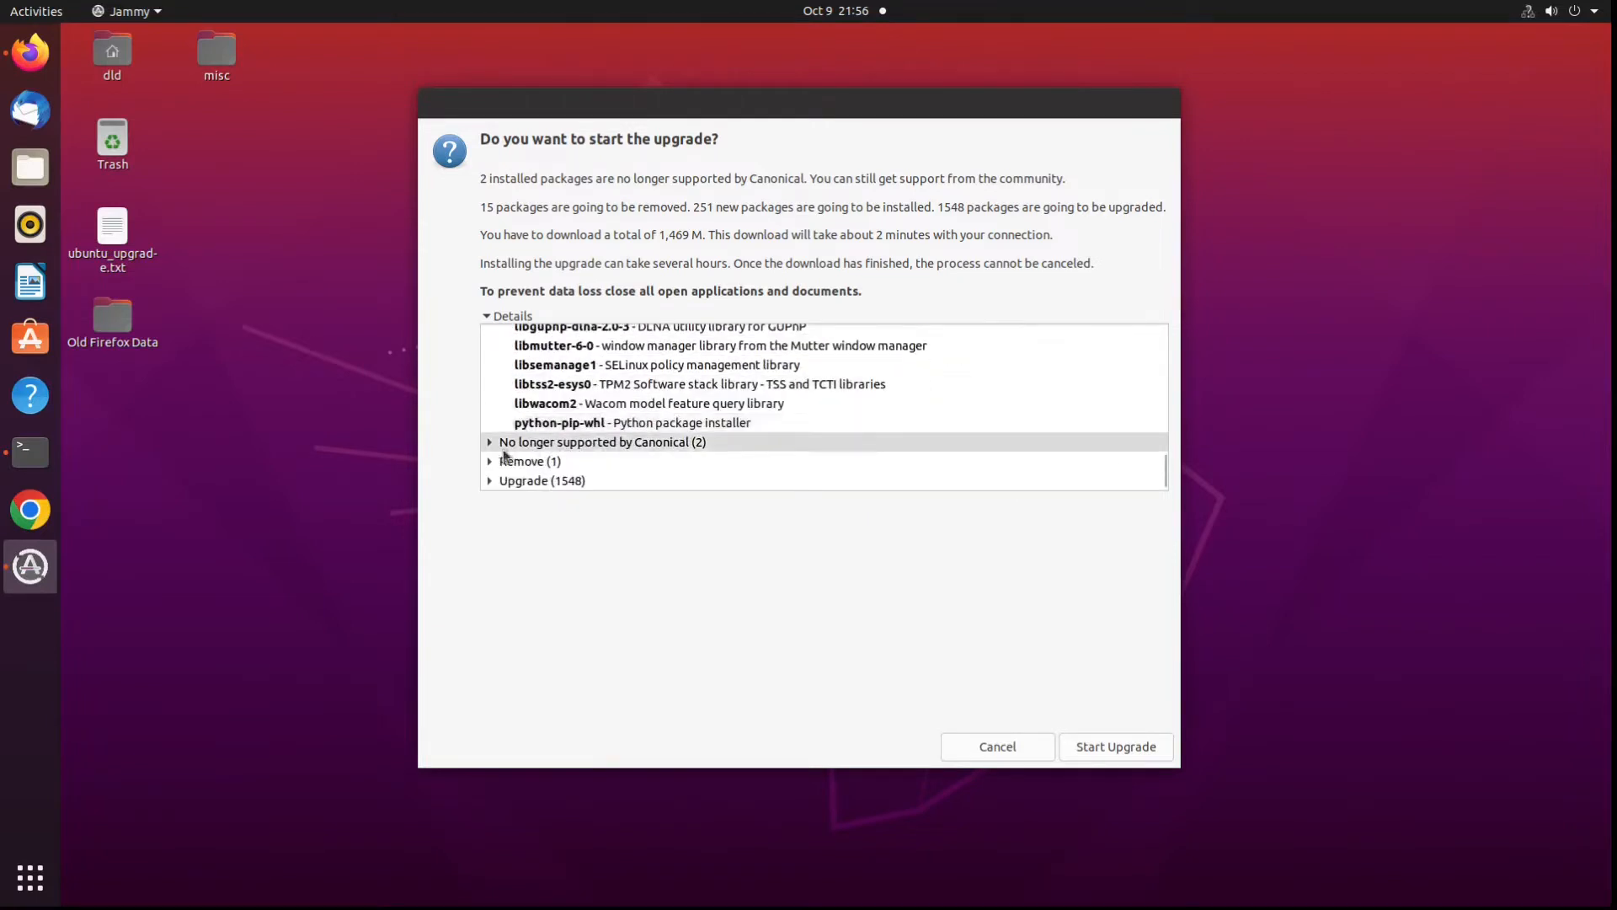
click(490, 443)
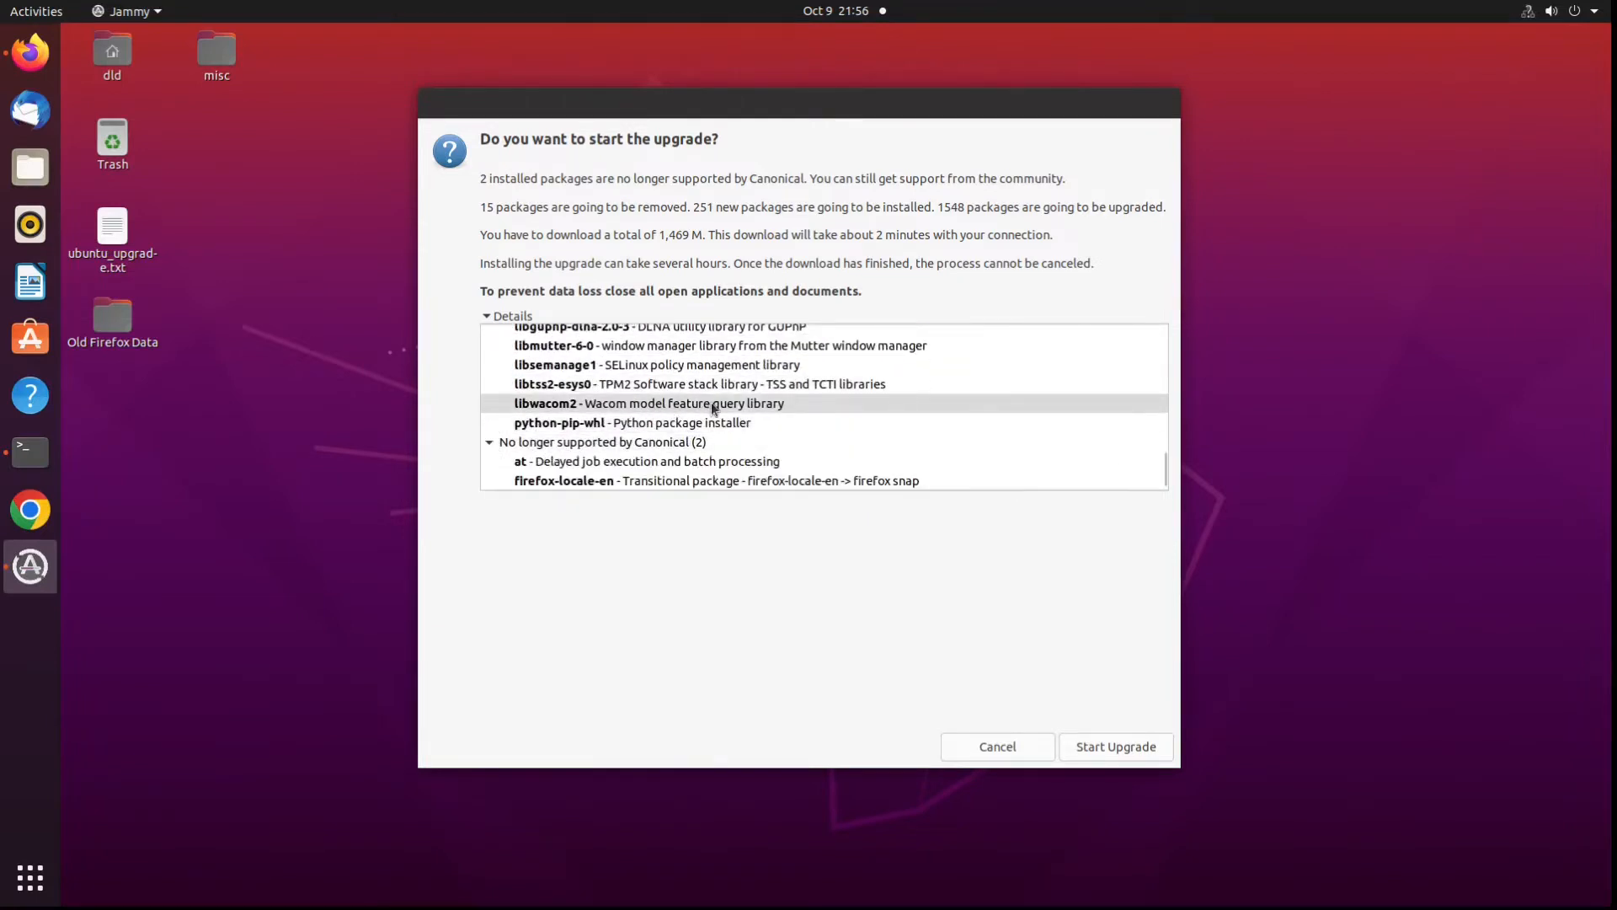
scroll(712, 407, down, 2)
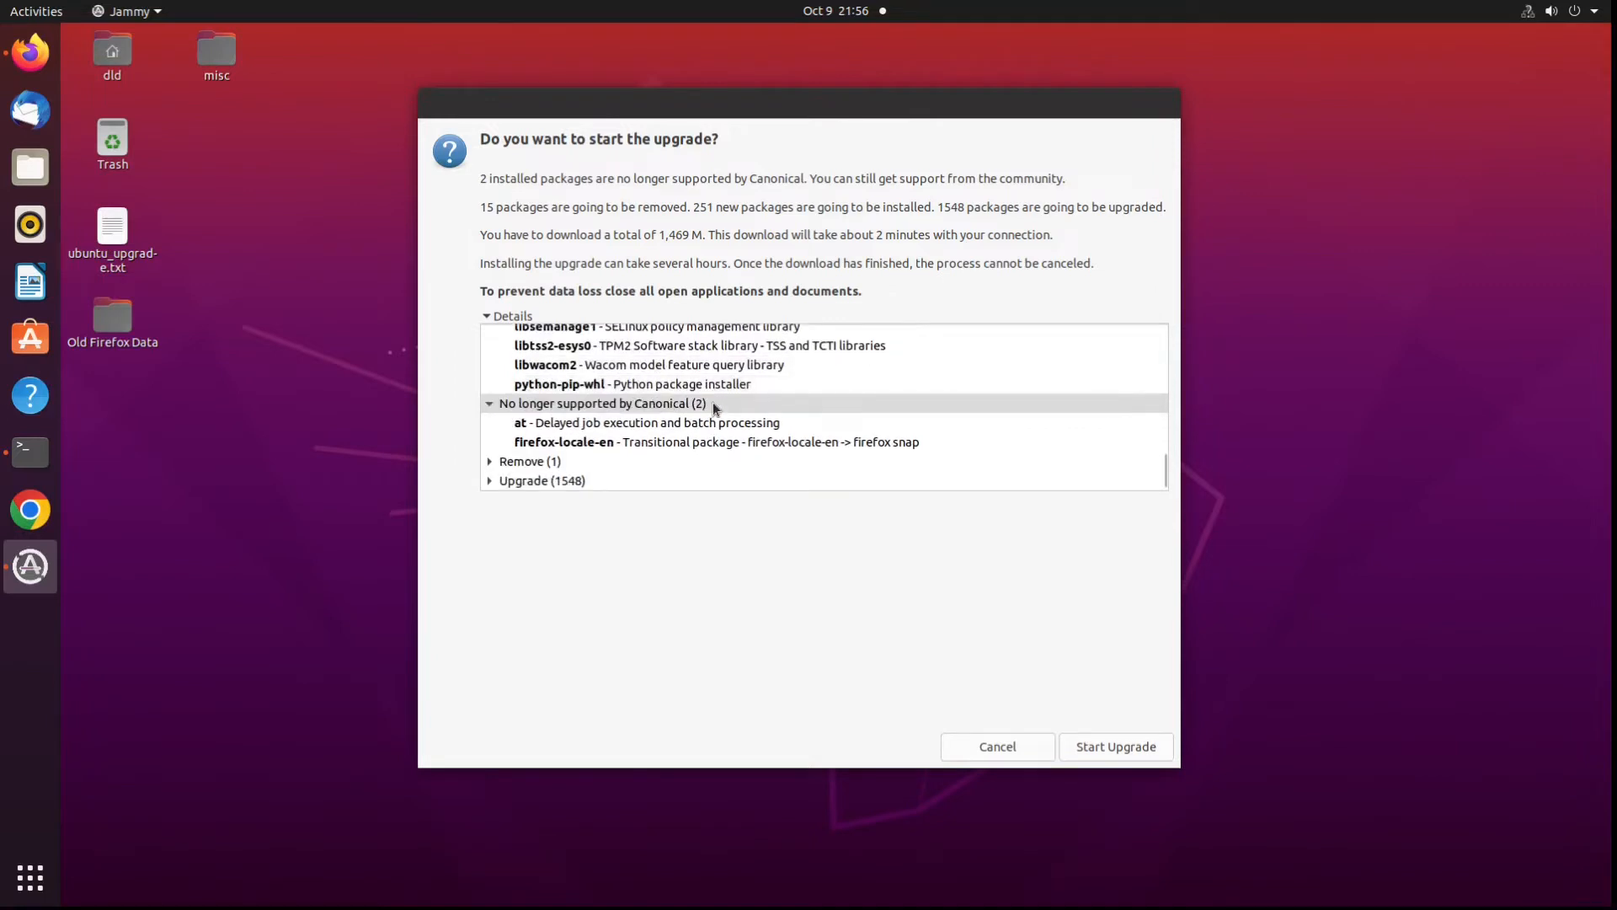
click(492, 464)
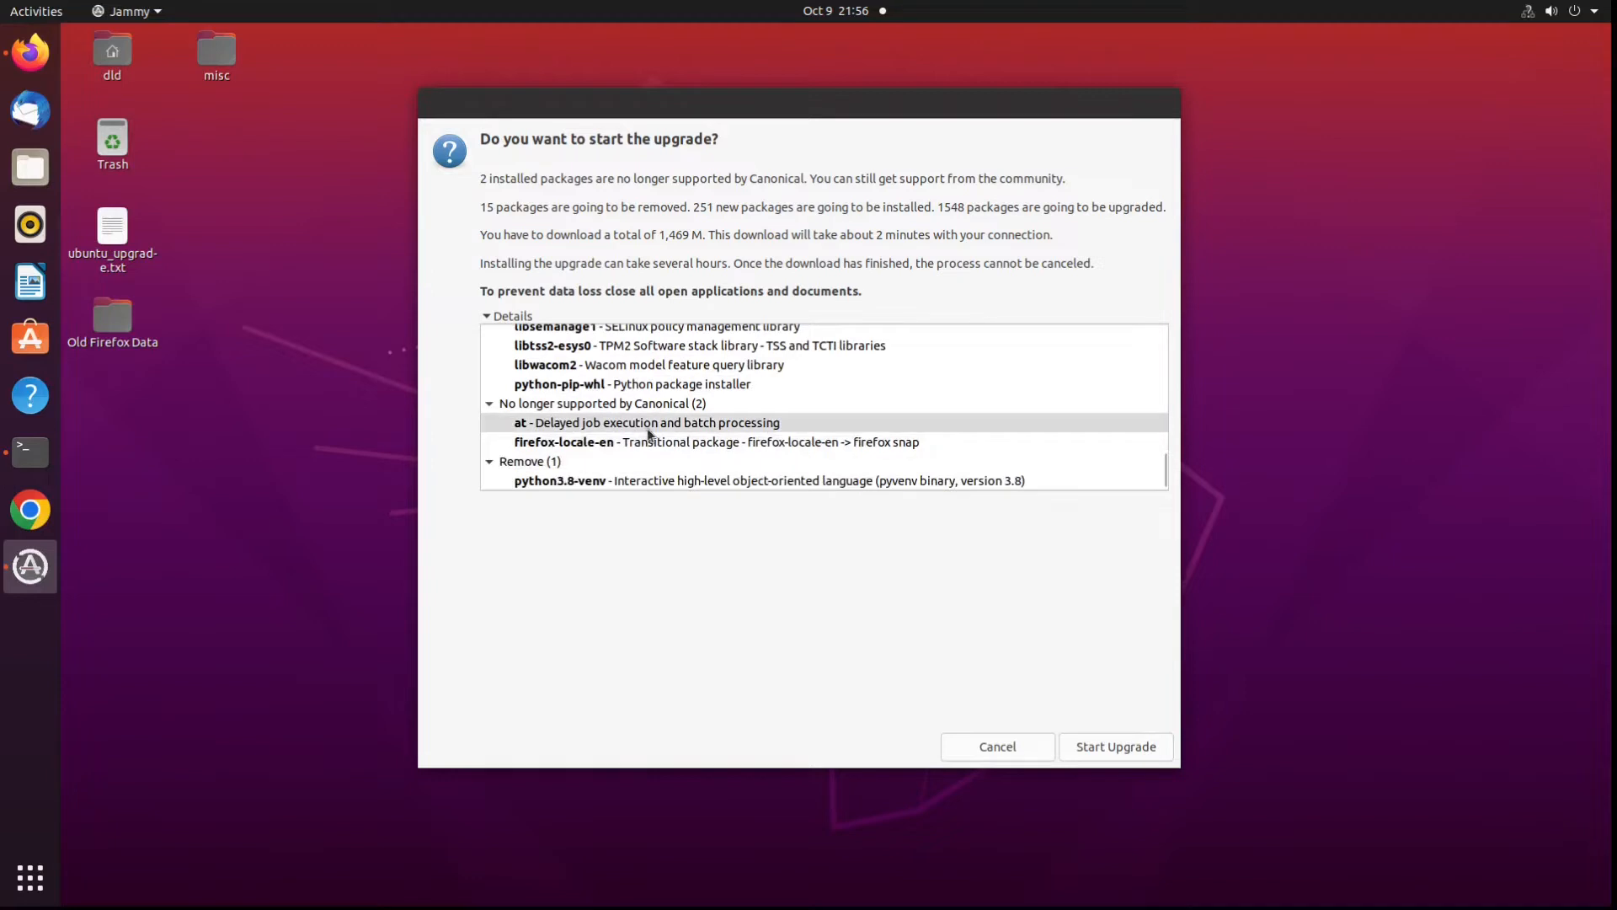
scroll(649, 434, down, 1)
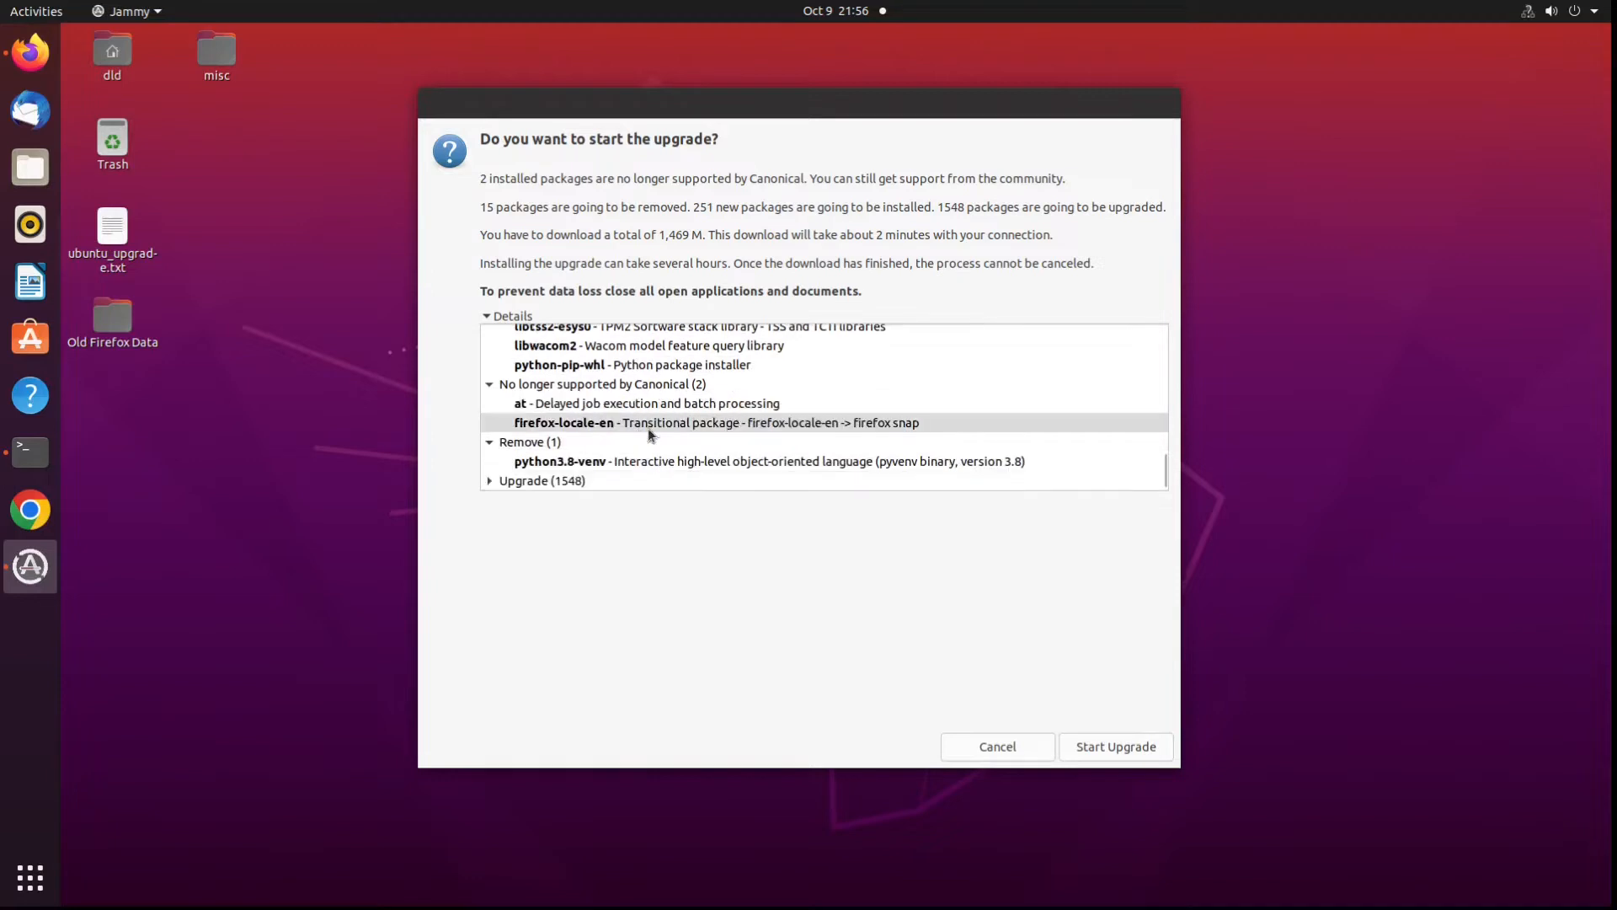
click(491, 482)
scroll(933, 394, down, 1)
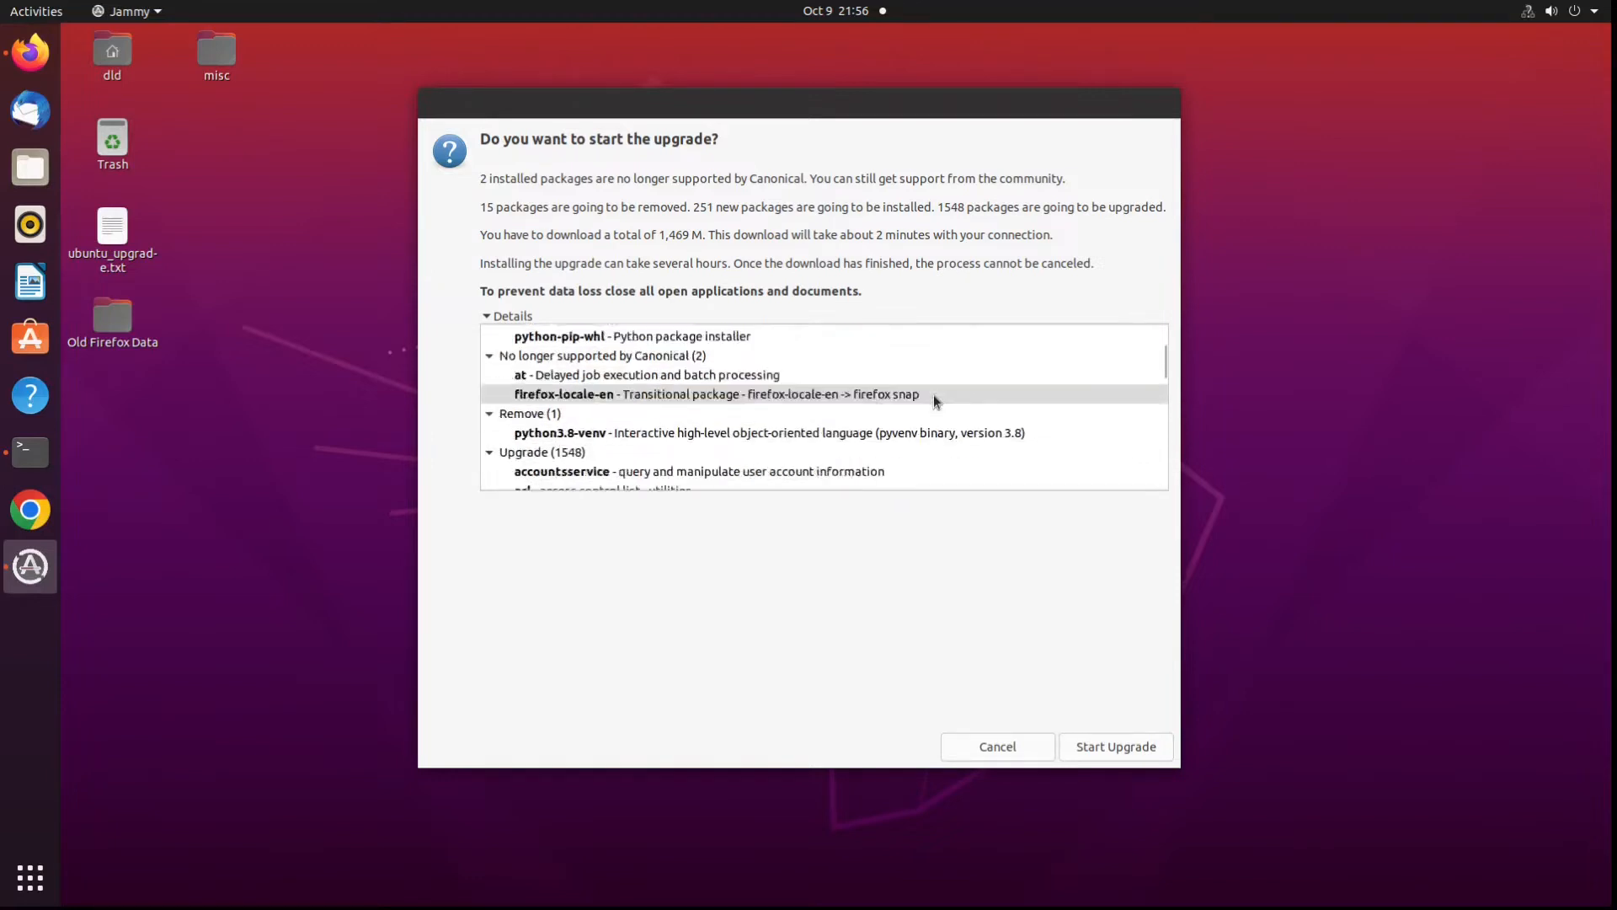
scroll(933, 400, down, 4)
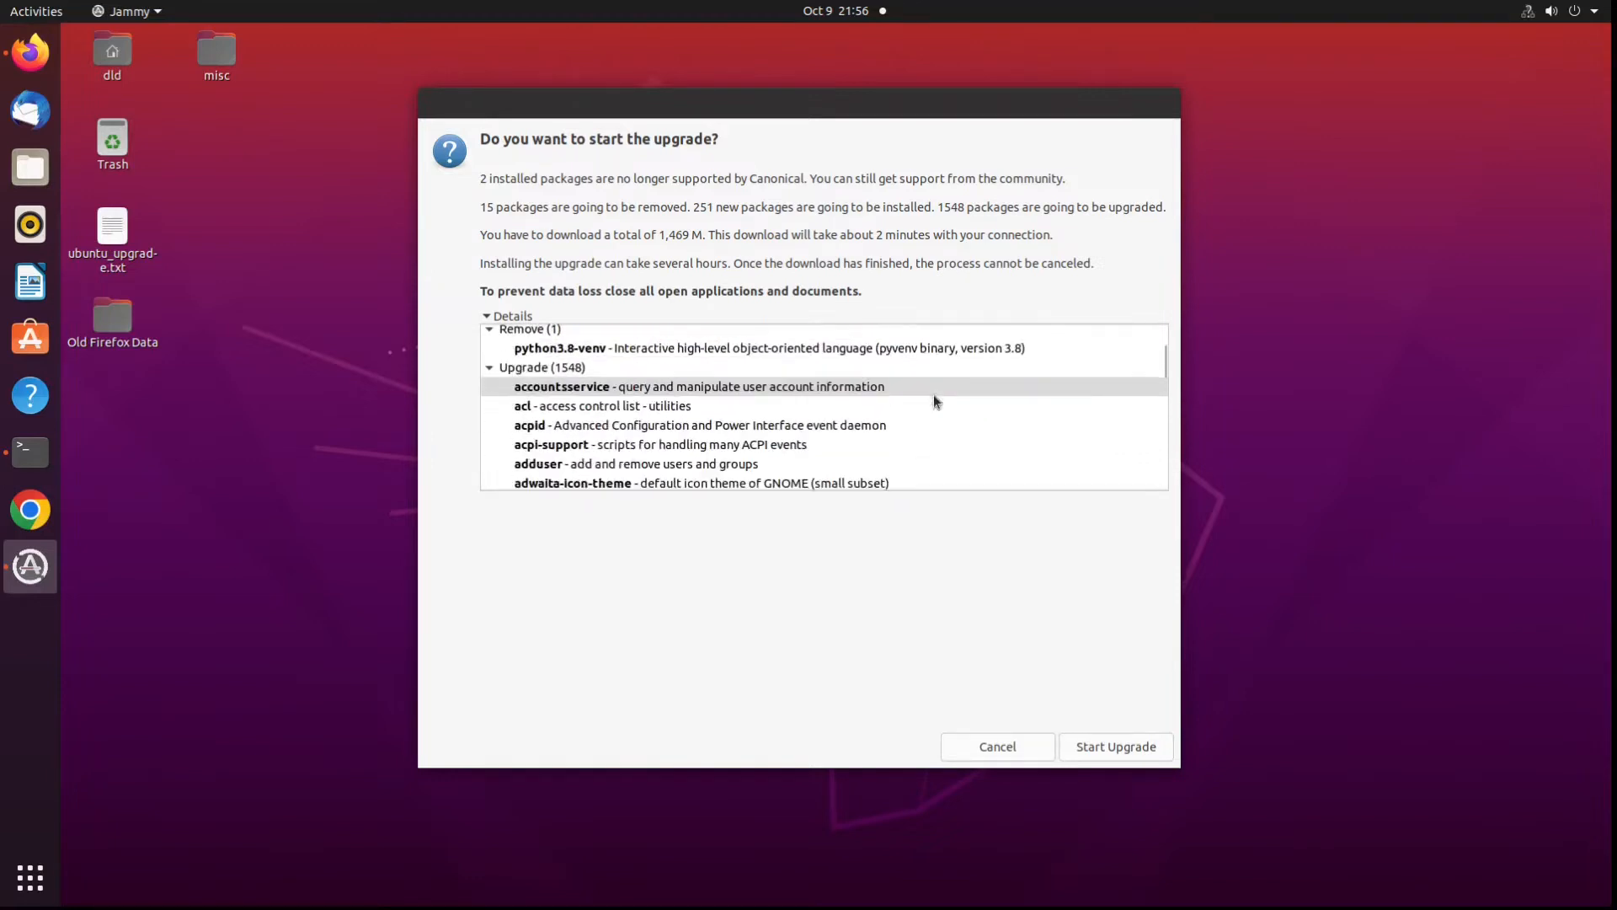
Start the upgrade, acknowledging the disabled lock screen, and show its terminal output in the repositioned Distribution Upgrade window
click(1138, 751)
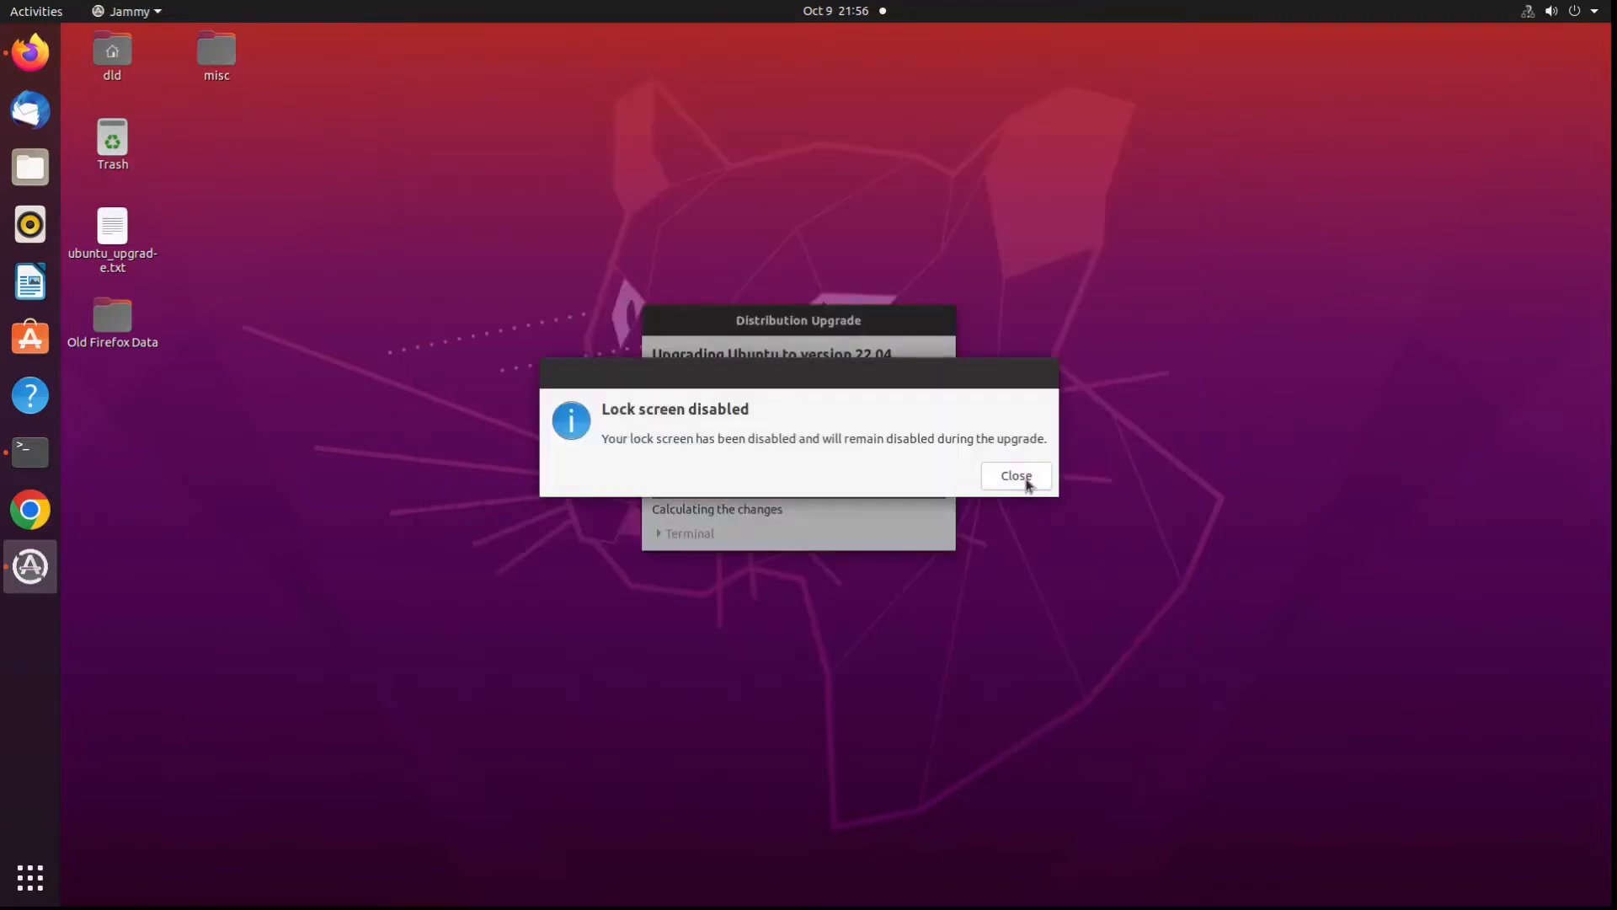
click(1016, 477)
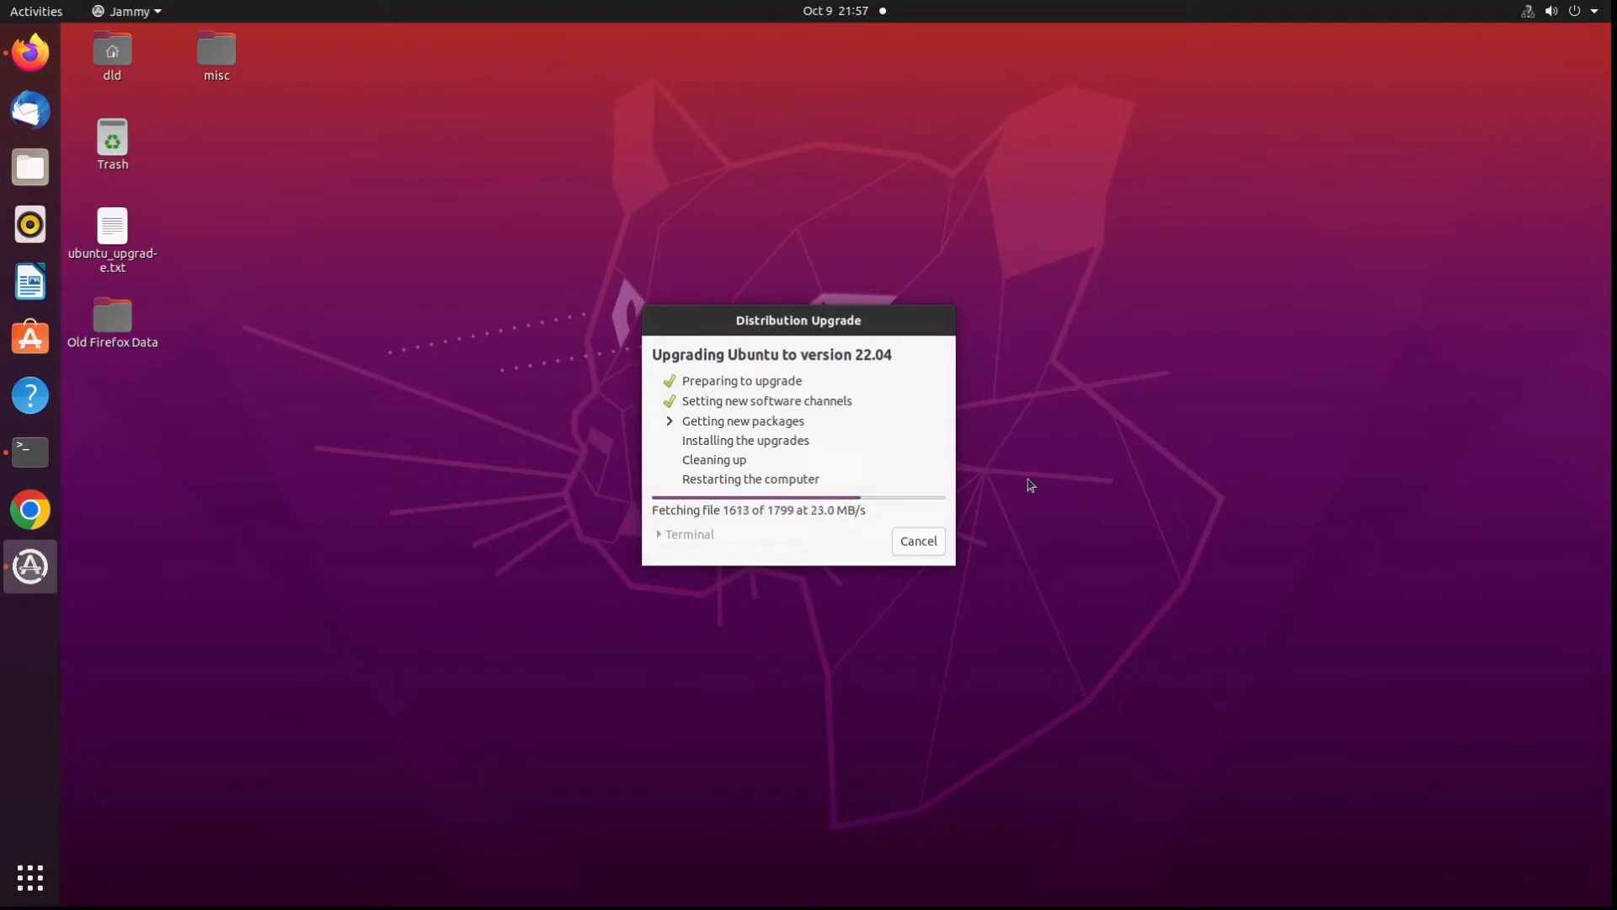
click(660, 535)
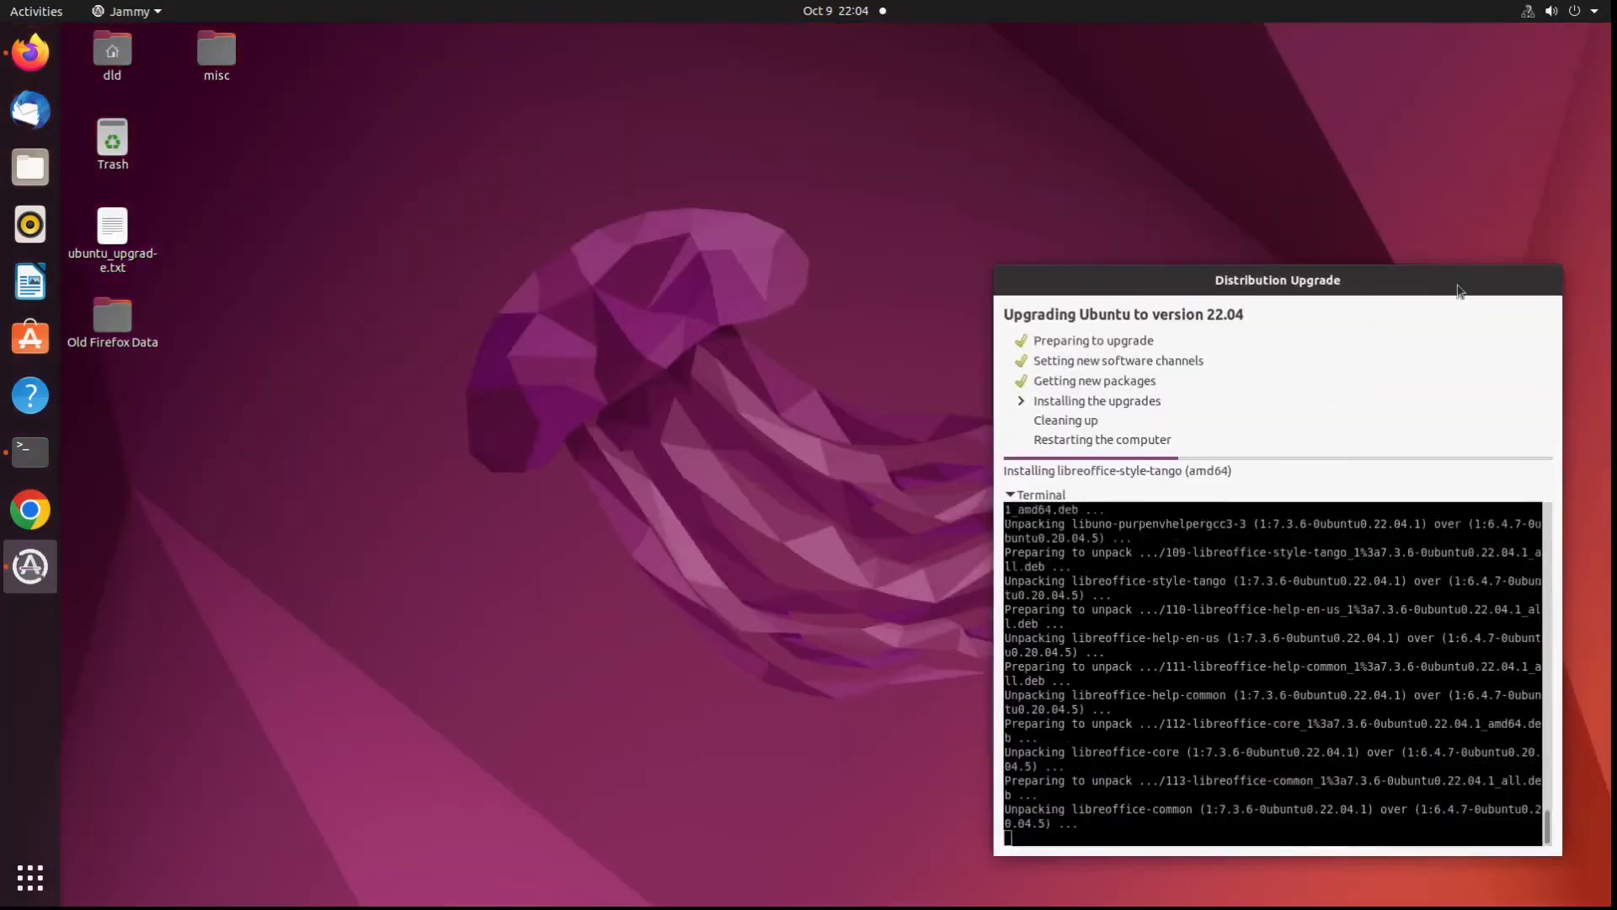
drag(802, 85, 667, 51)
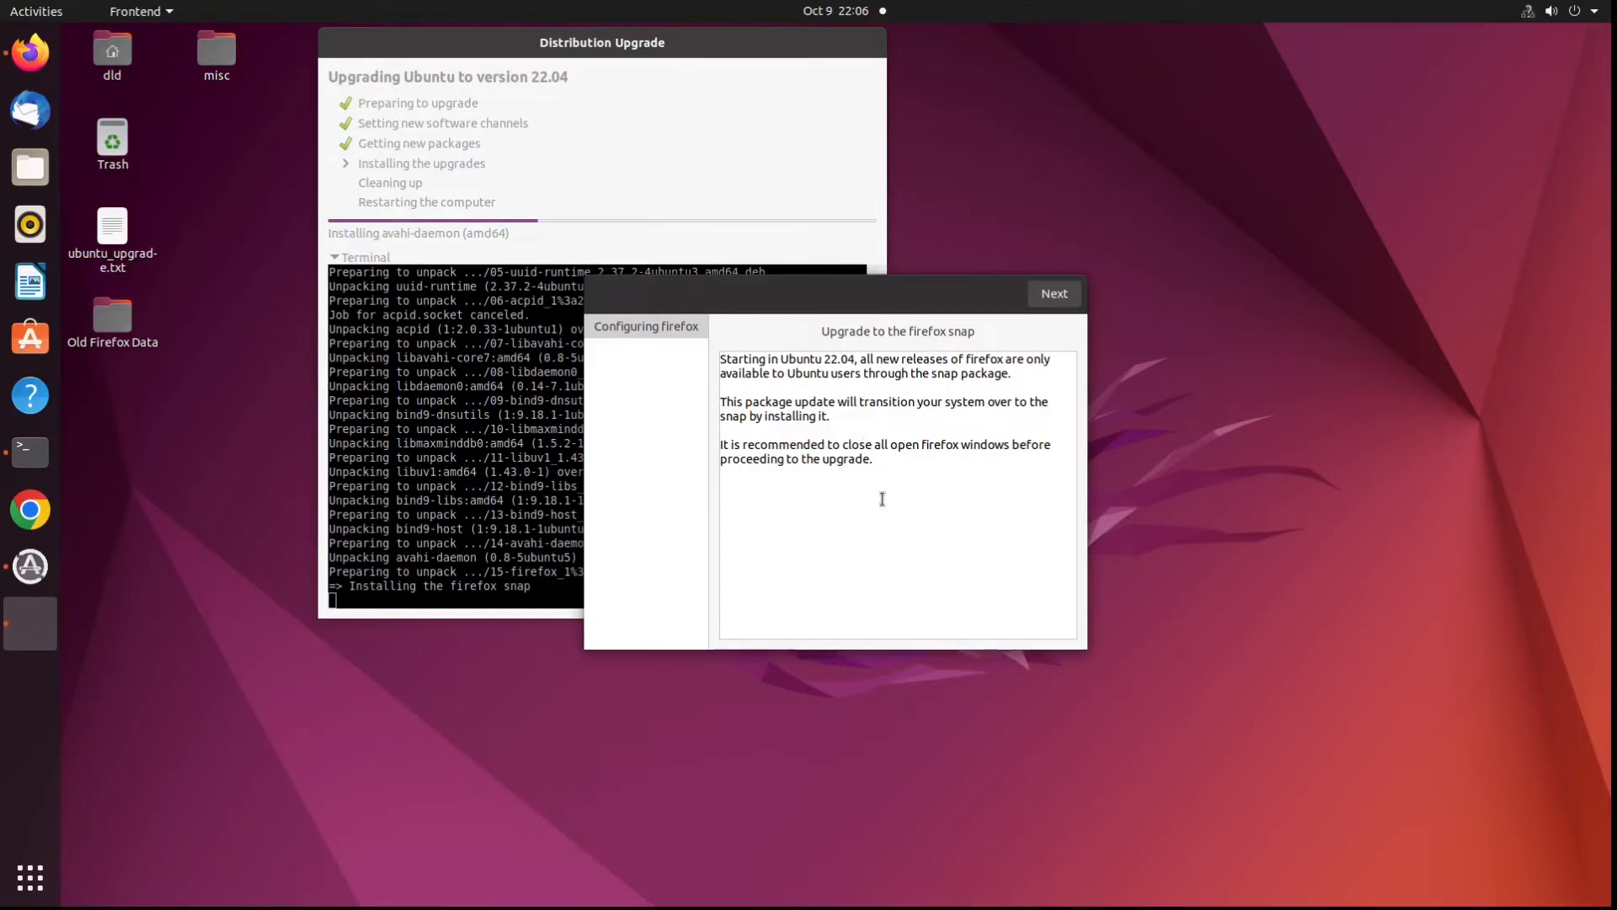
Close the open Firefox window and proceed with the transition to the firefox snap
click(37, 52)
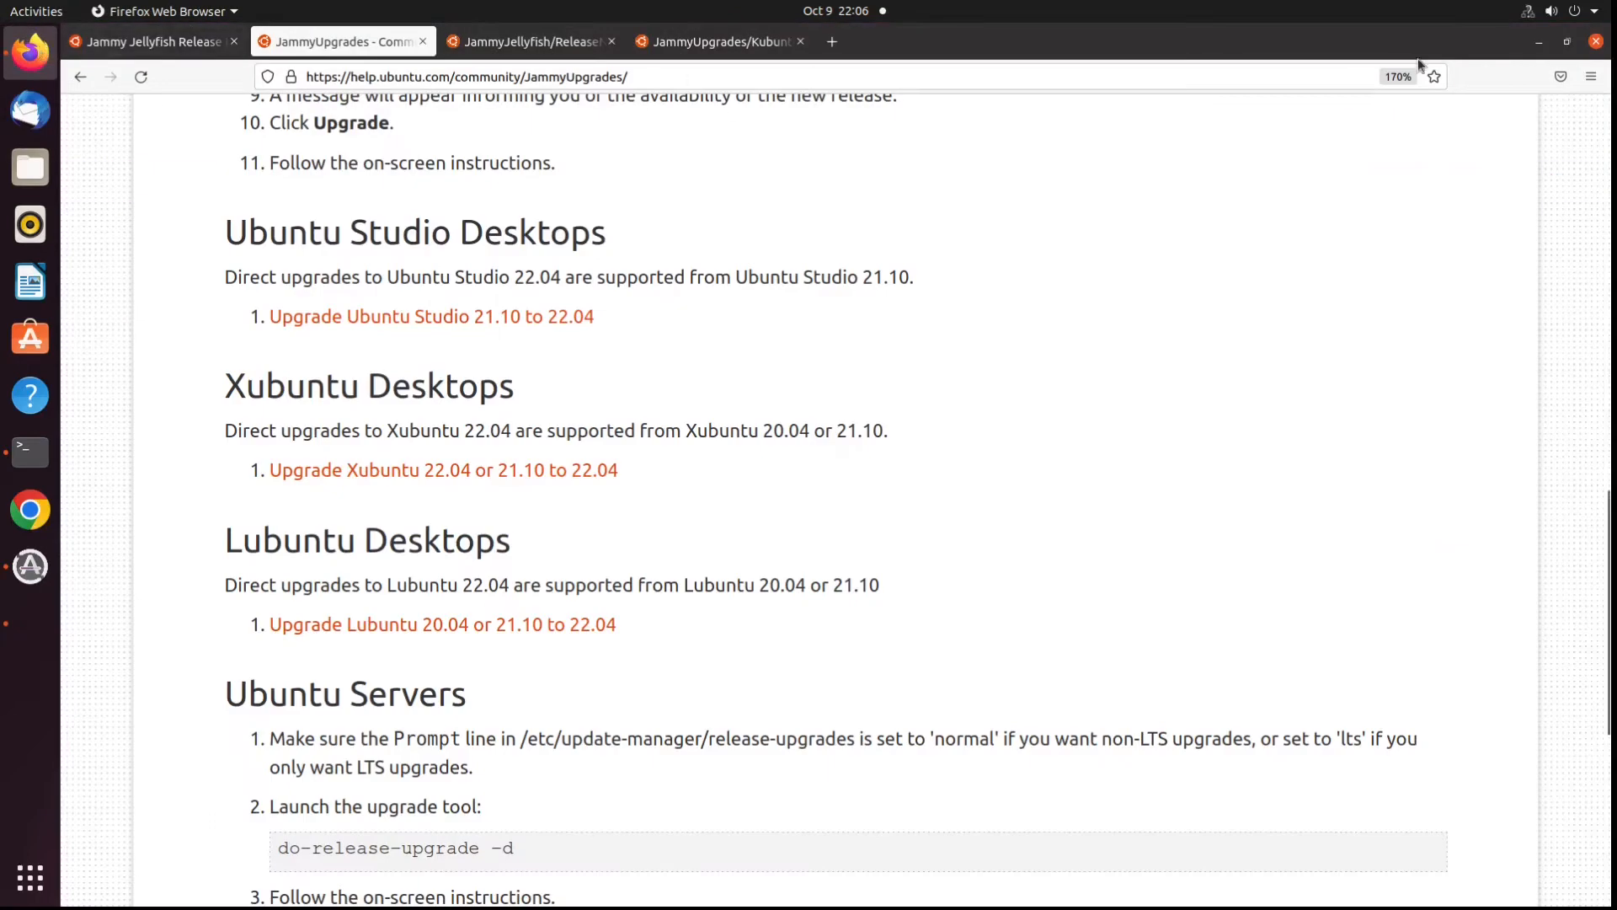
click(1596, 41)
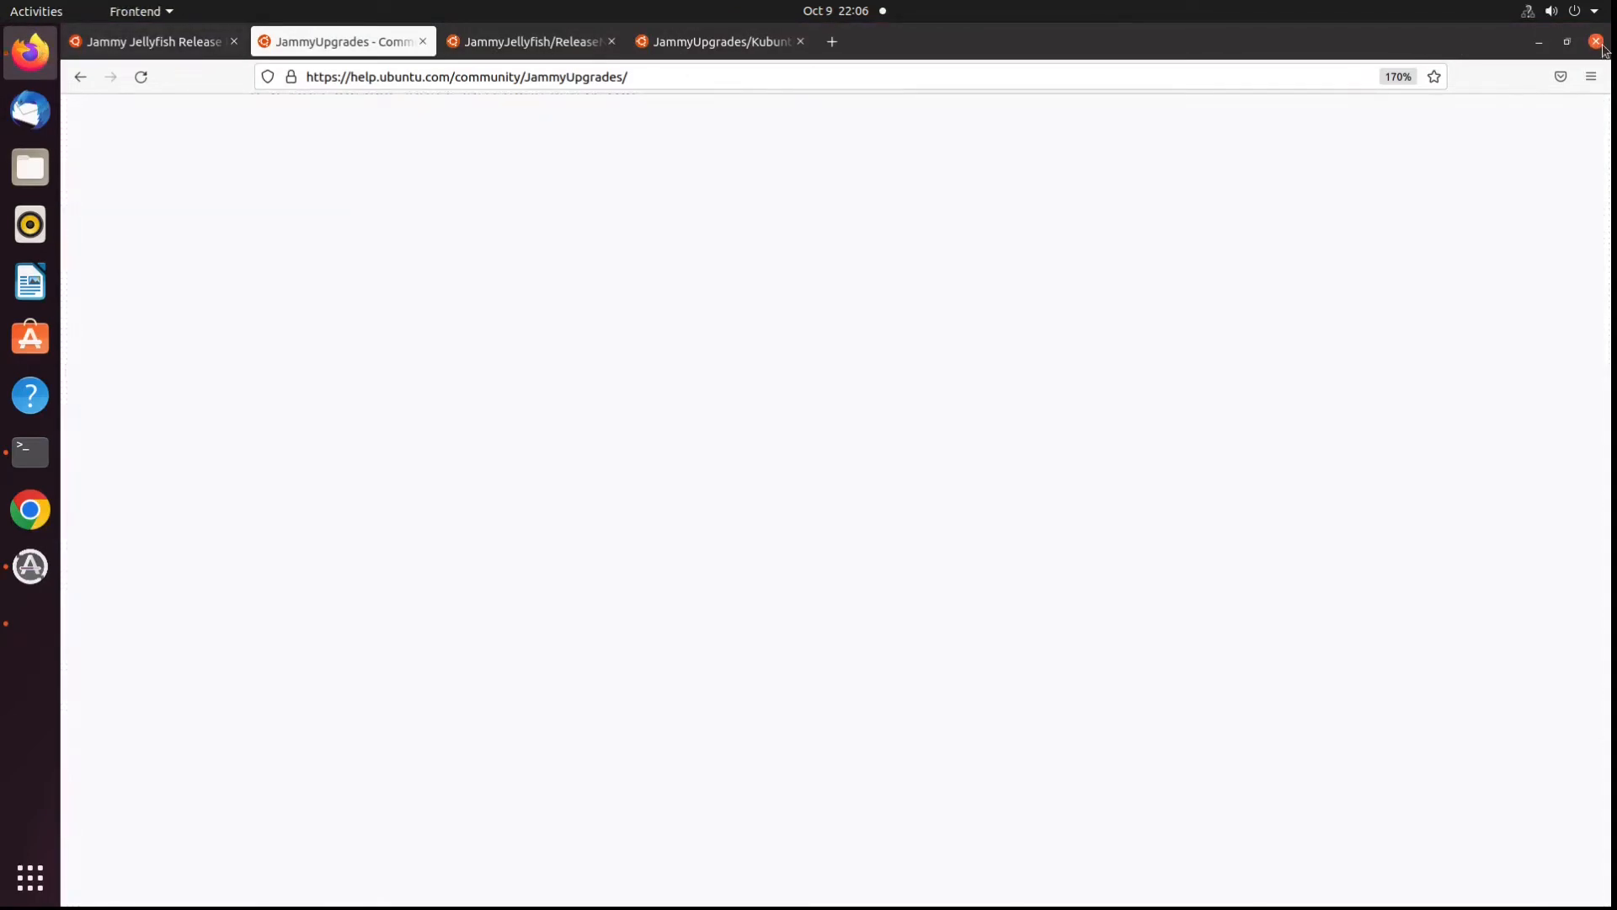
click(1053, 294)
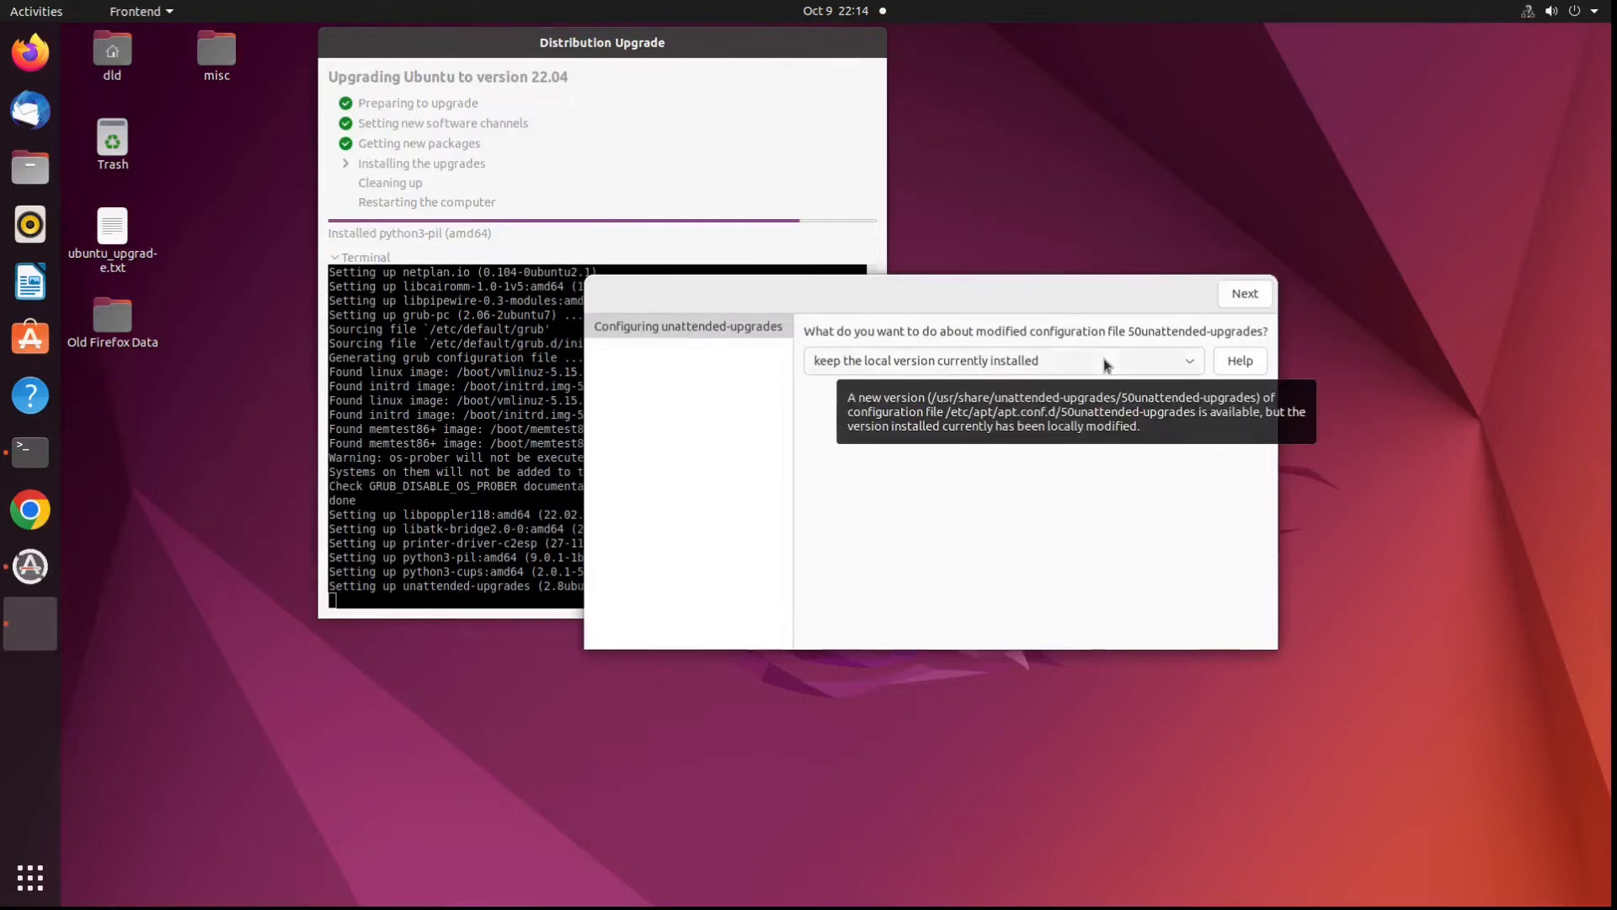
Choose to install the package maintainer's version of the 50unattended-upgrades configuration file and continue
click(1191, 361)
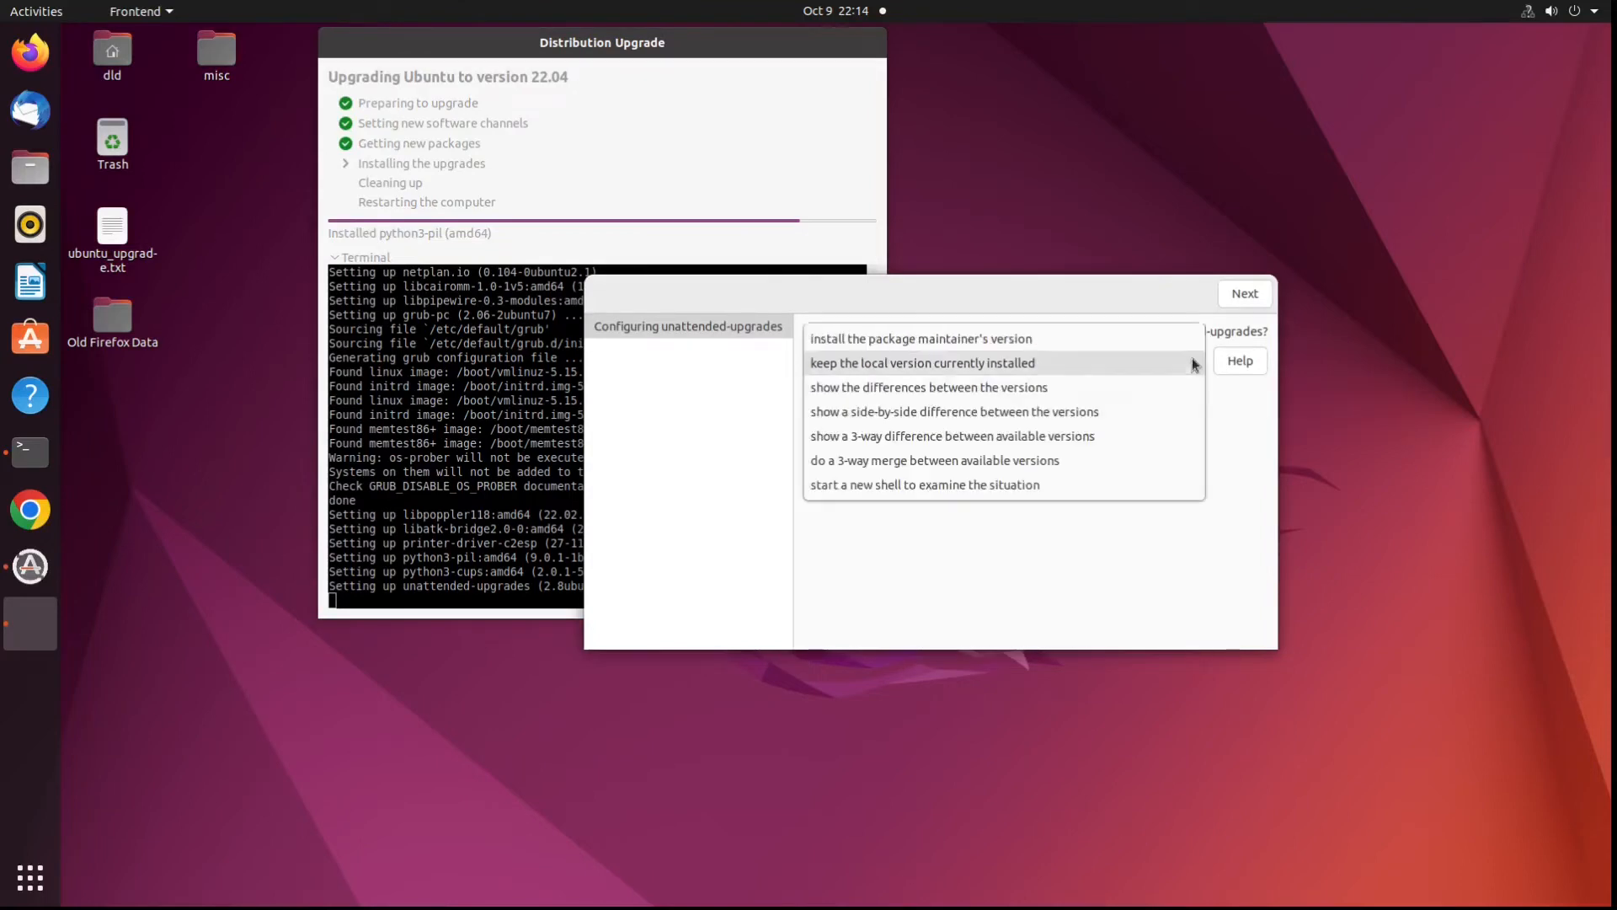
click(1025, 341)
click(1238, 300)
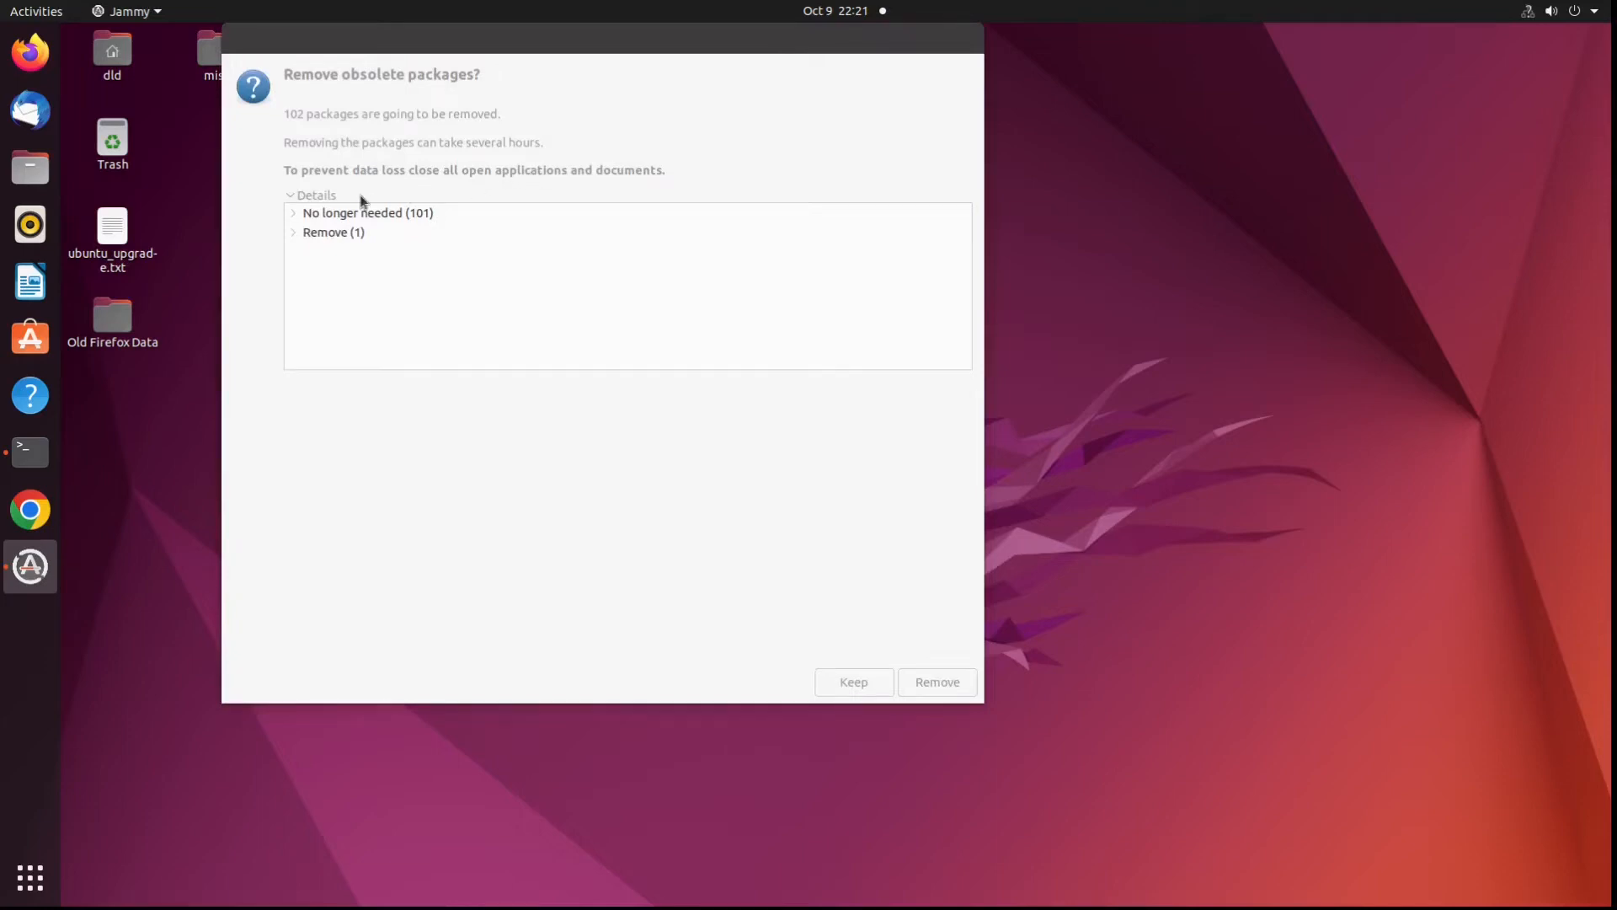
Review the obsolete packages under No longer needed and Remove, and approve their removal
click(294, 215)
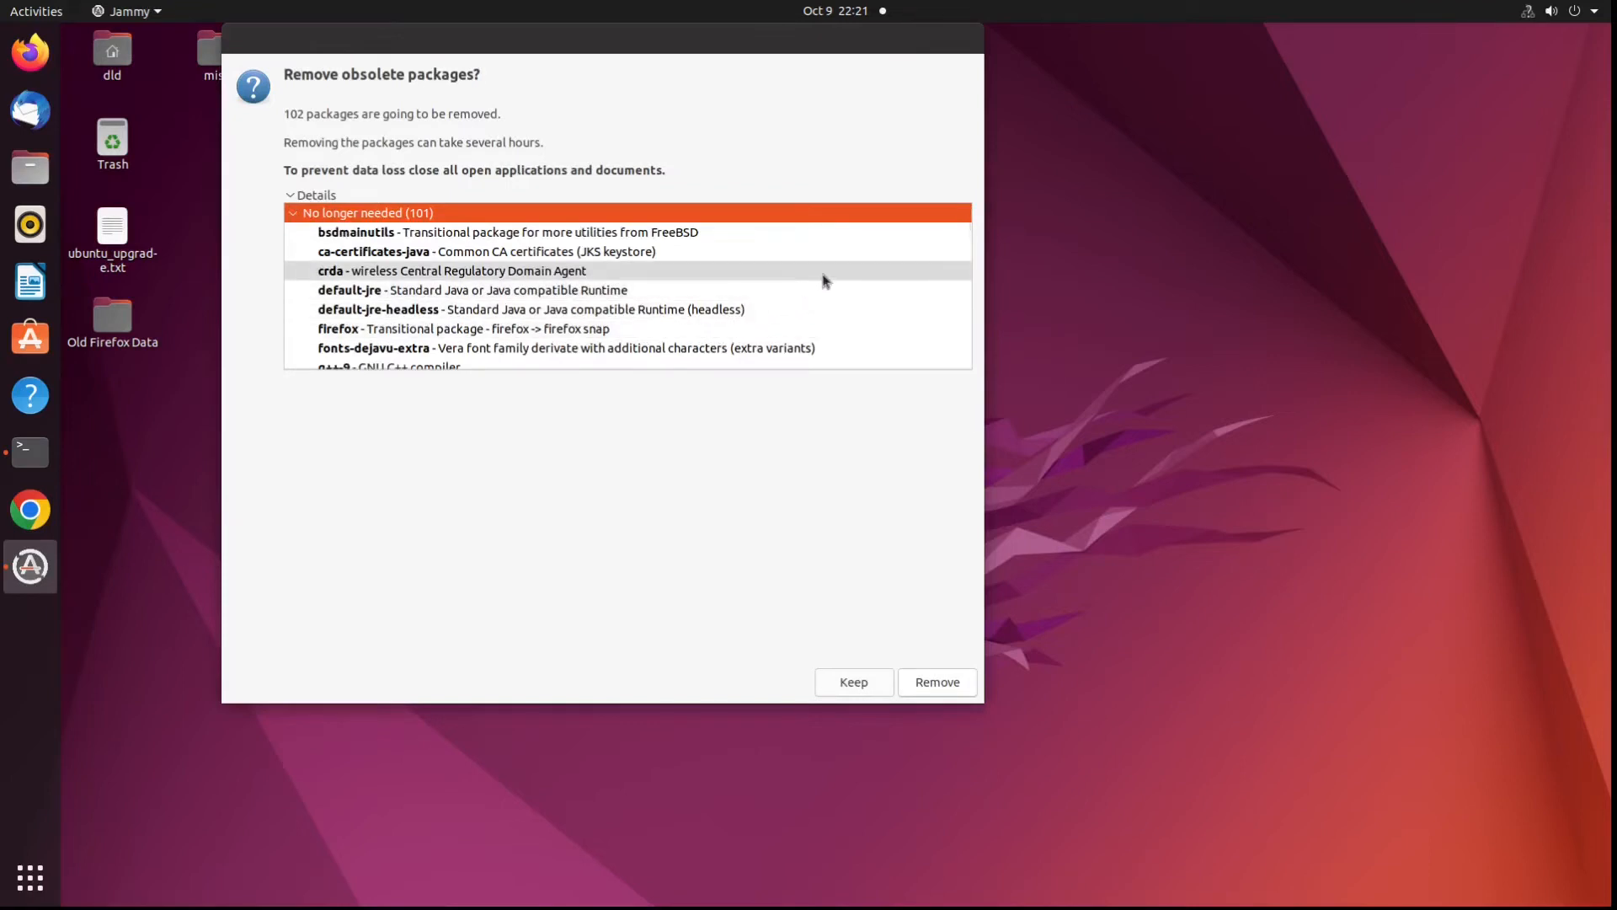
scroll(825, 280, down, 5)
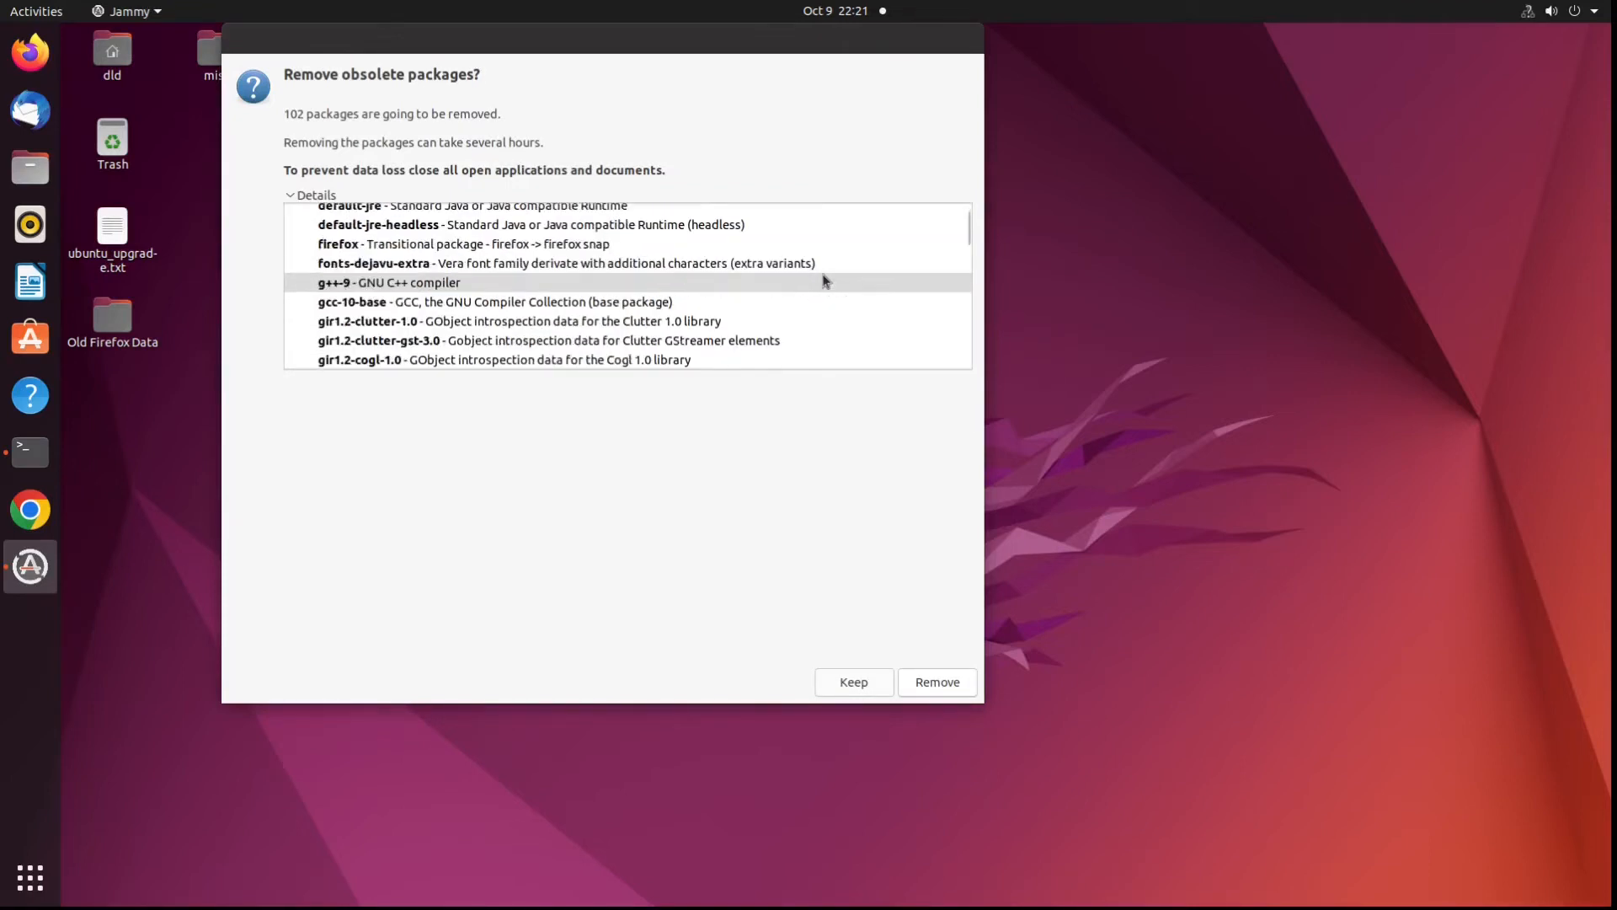
scroll(824, 281, down, 10)
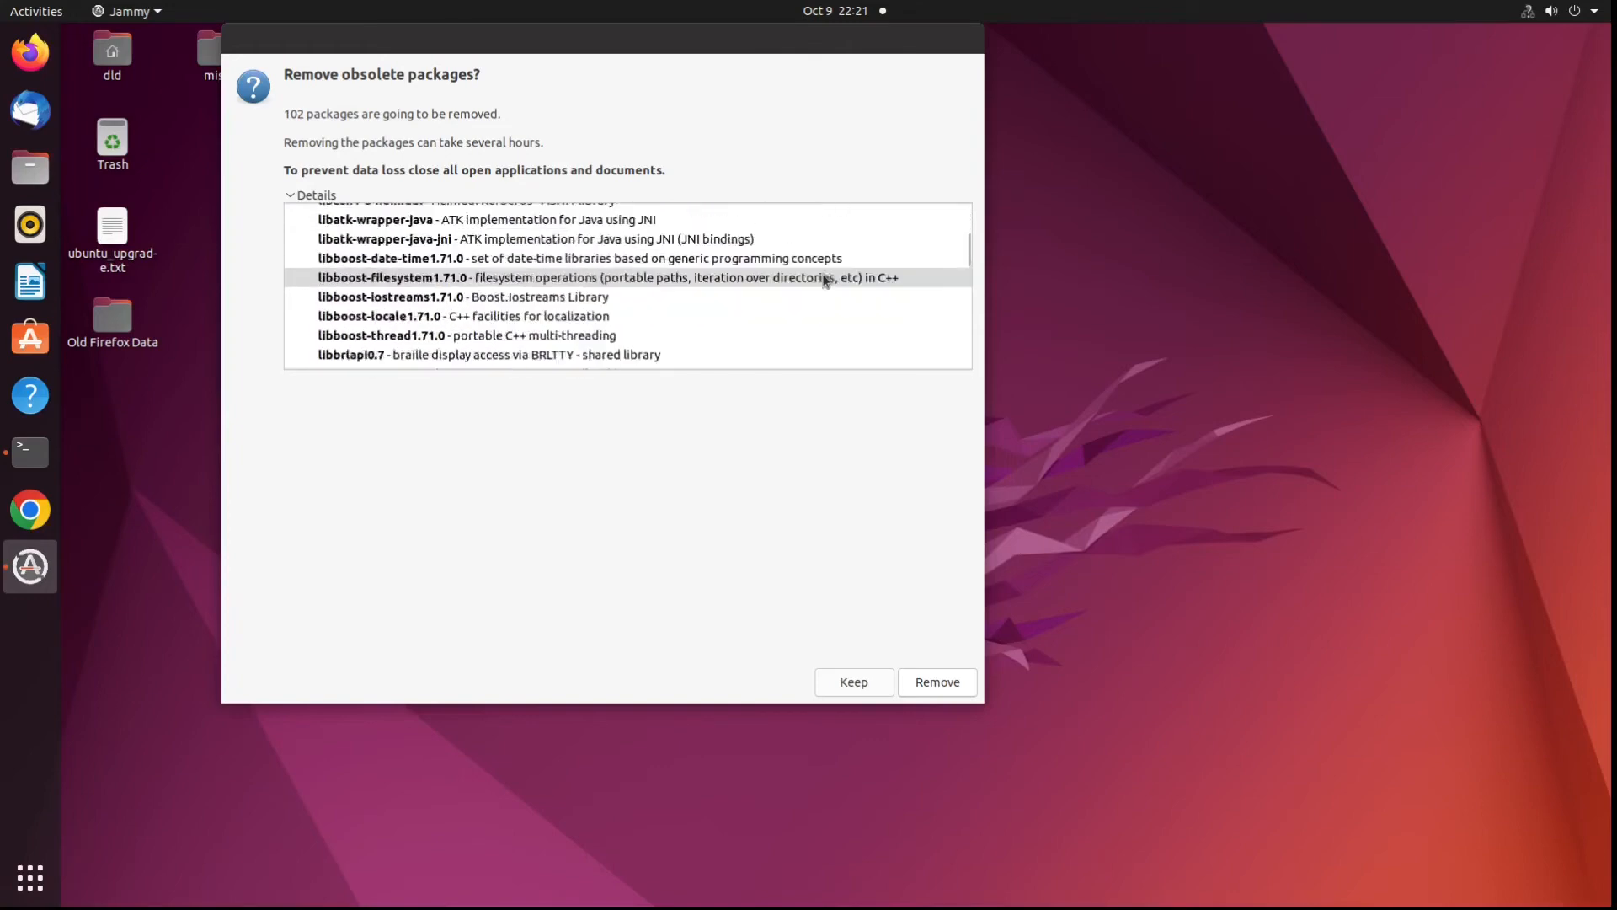
scroll(825, 281, down, 10)
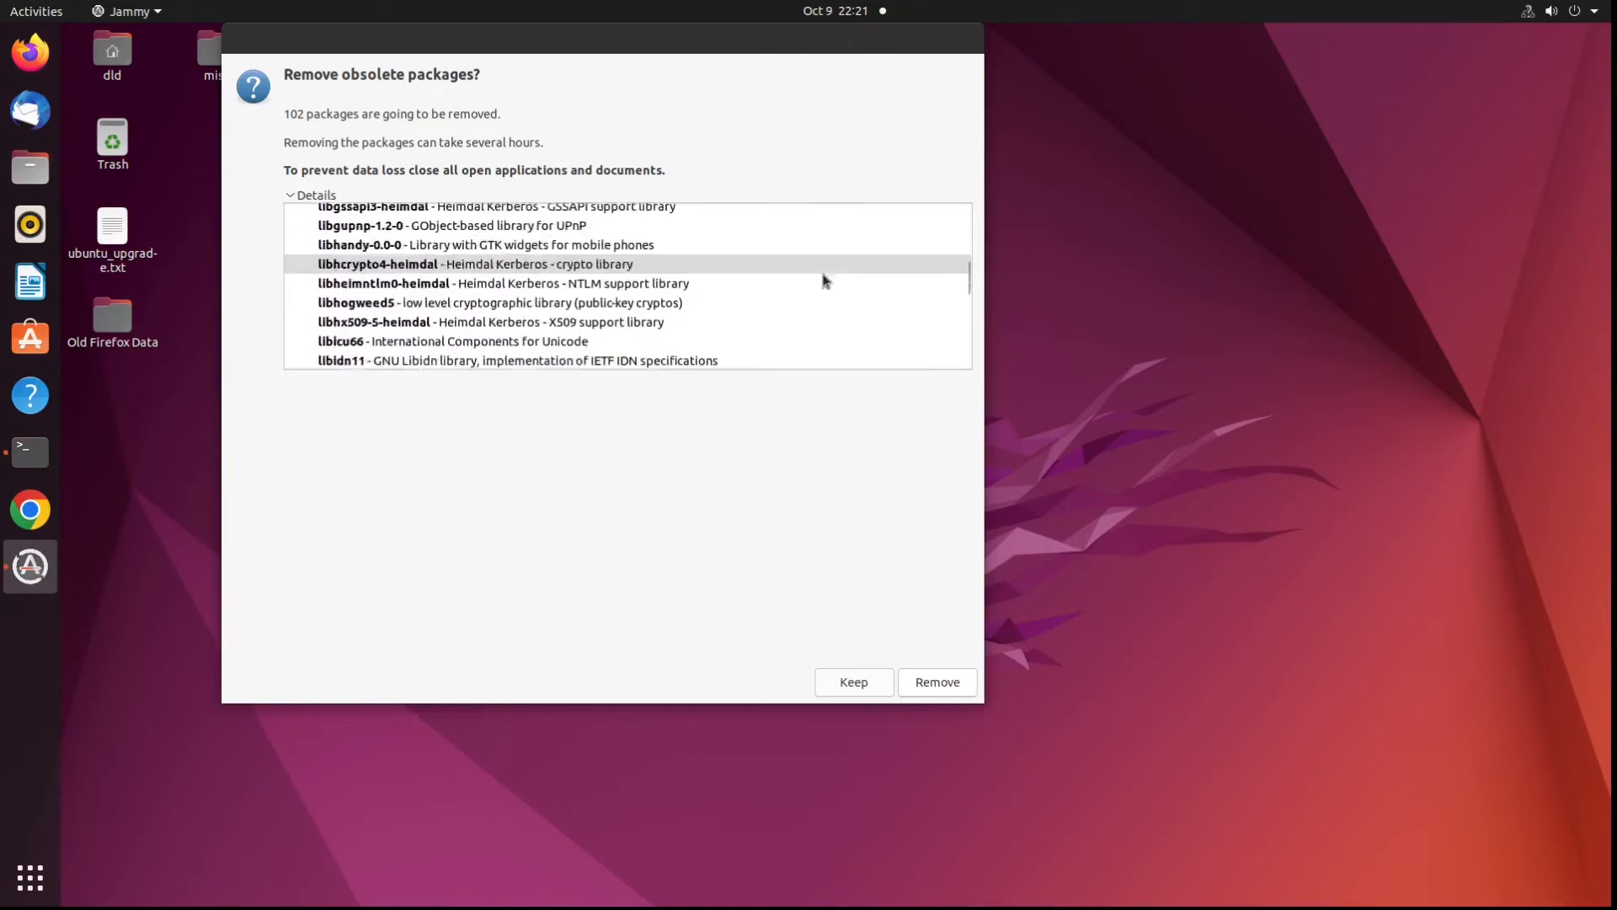
scroll(824, 281, down, 10)
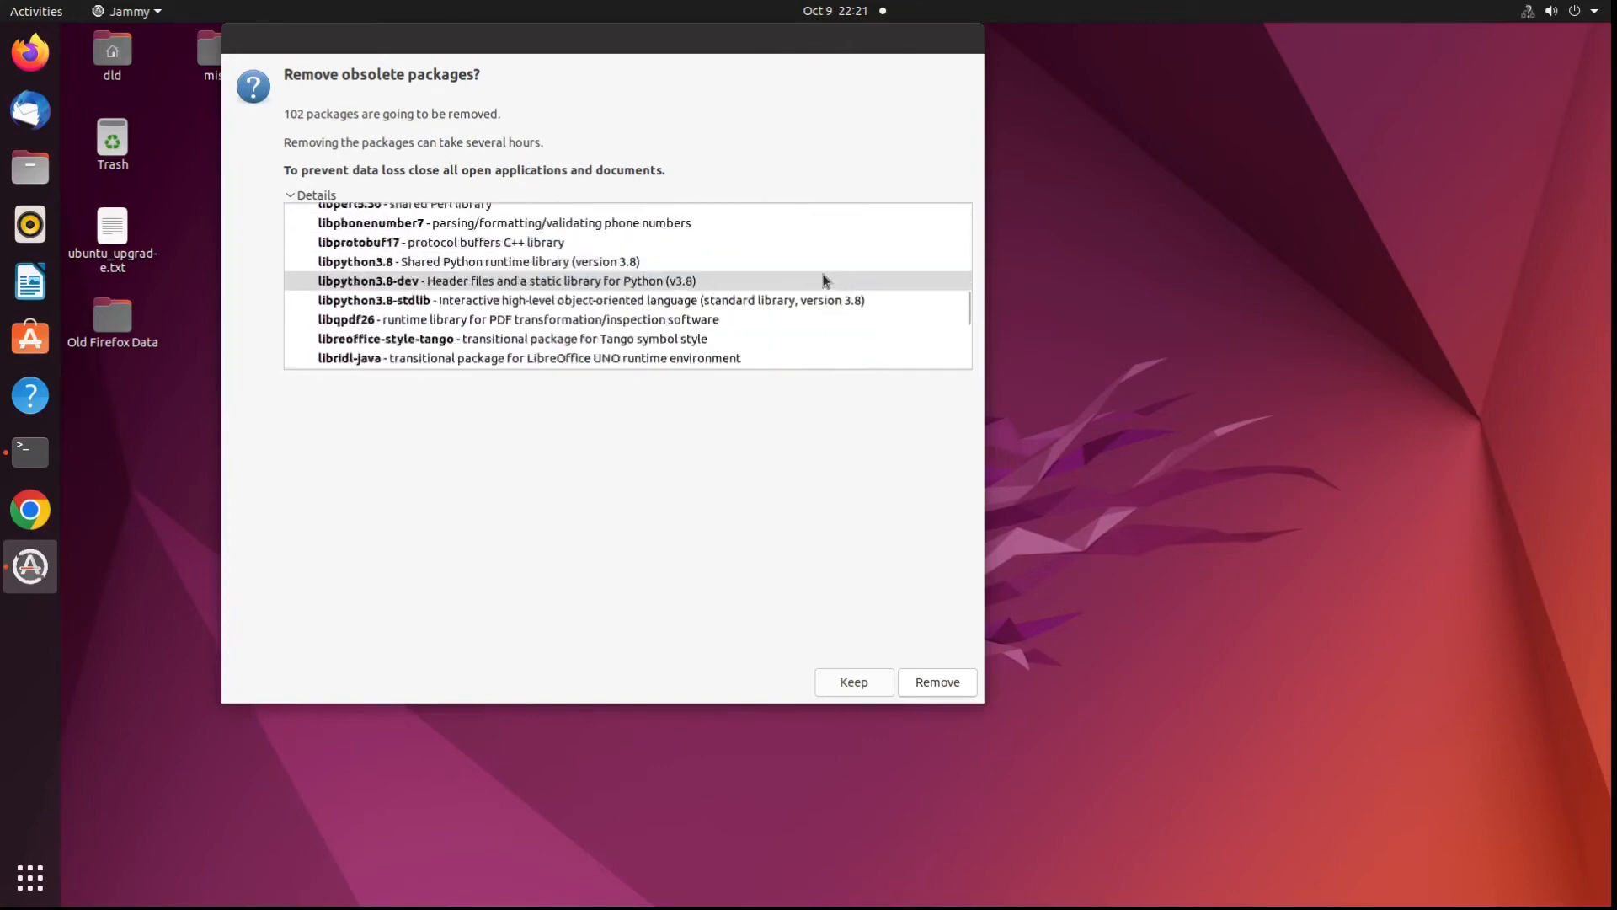
scroll(824, 281, down, 8)
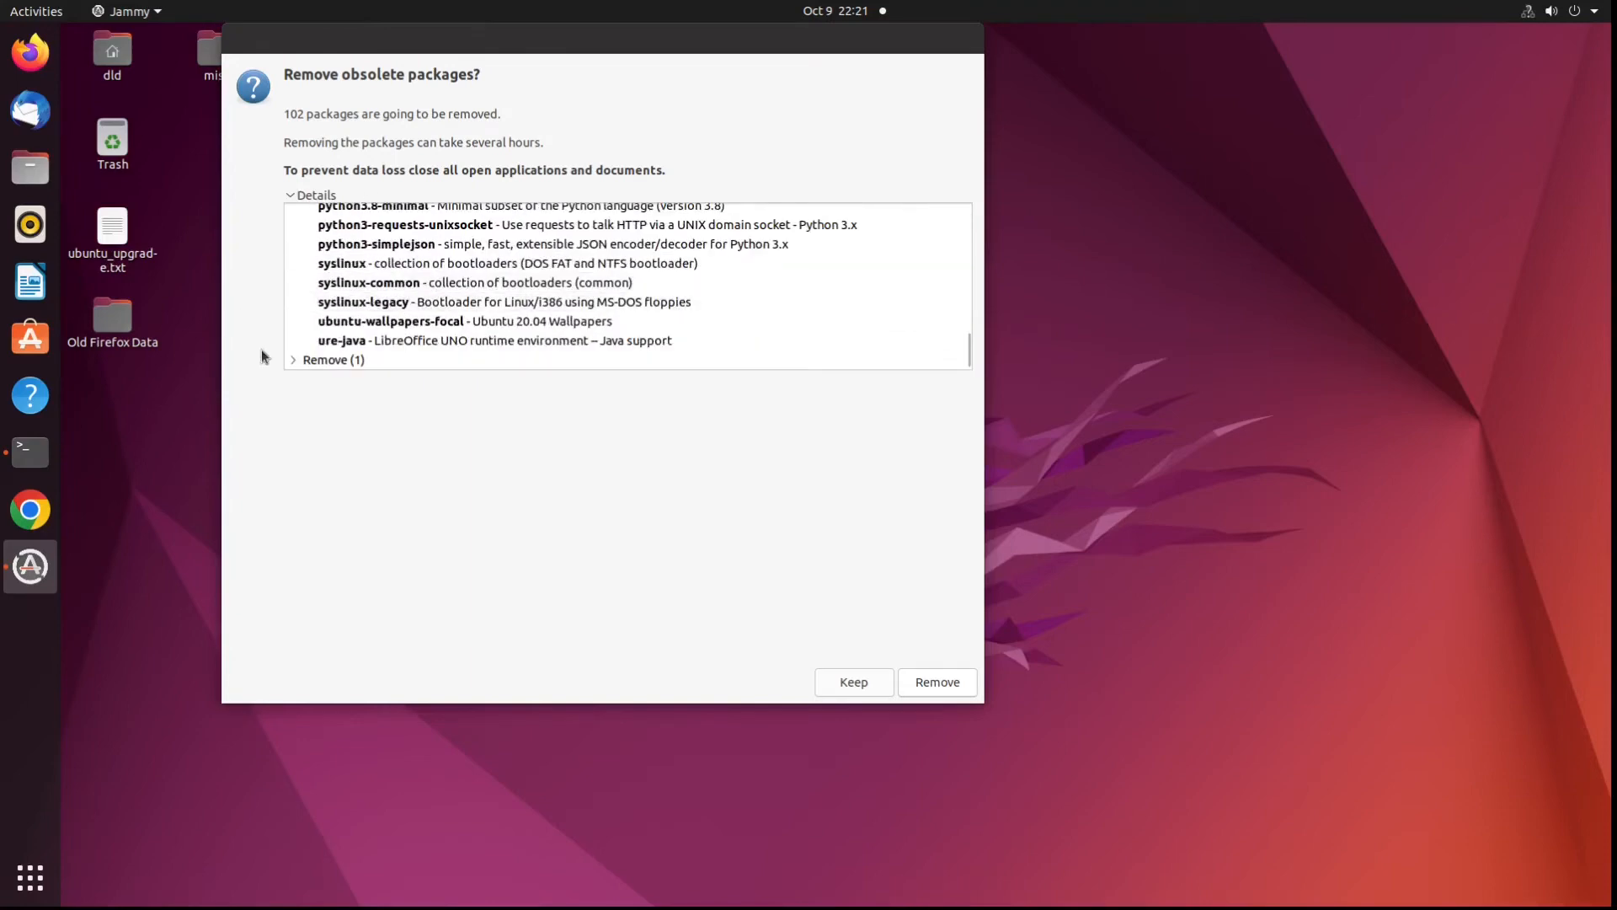
click(294, 360)
scroll(620, 295, down, 1)
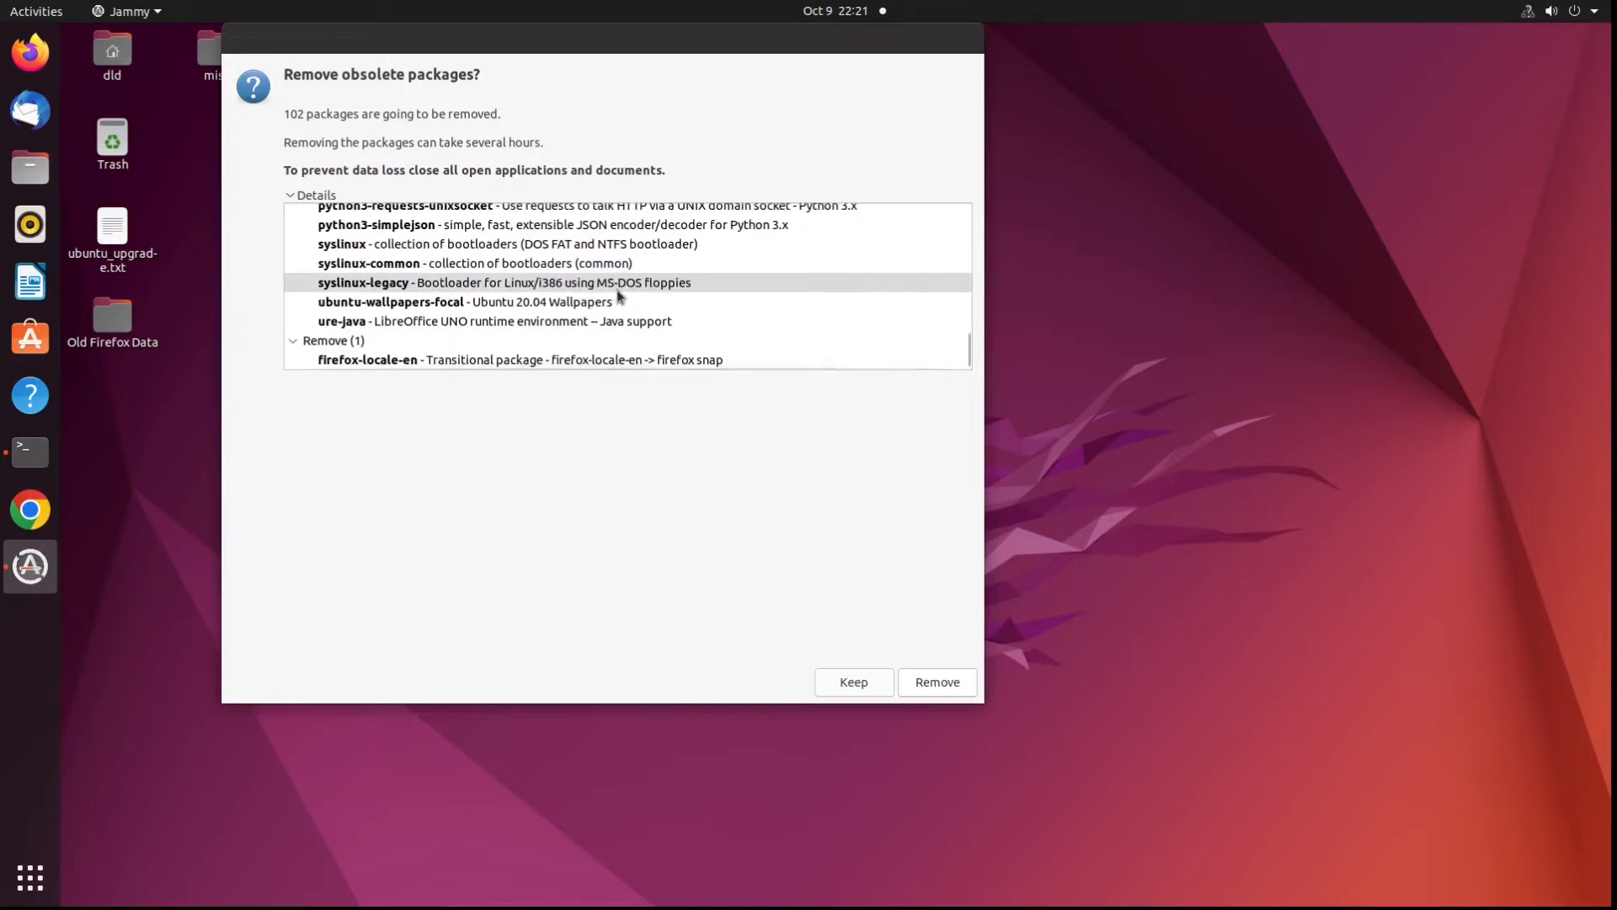
click(929, 684)
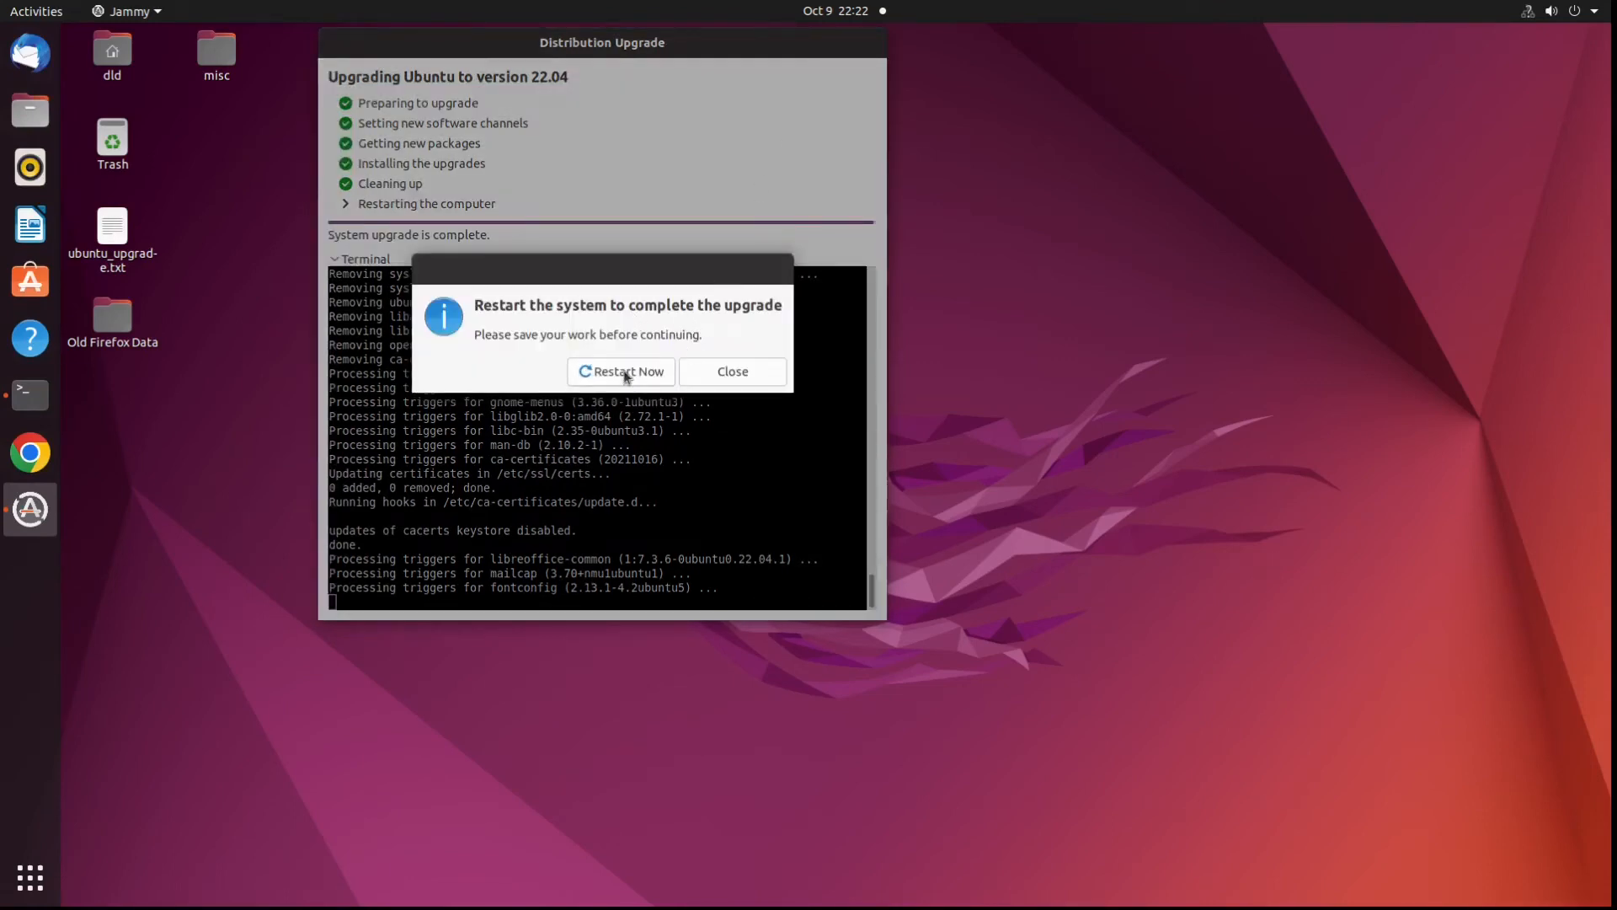
Restart the system to complete the upgrade and check the Ubuntu release with lsb_release -a in a terminal
click(625, 372)
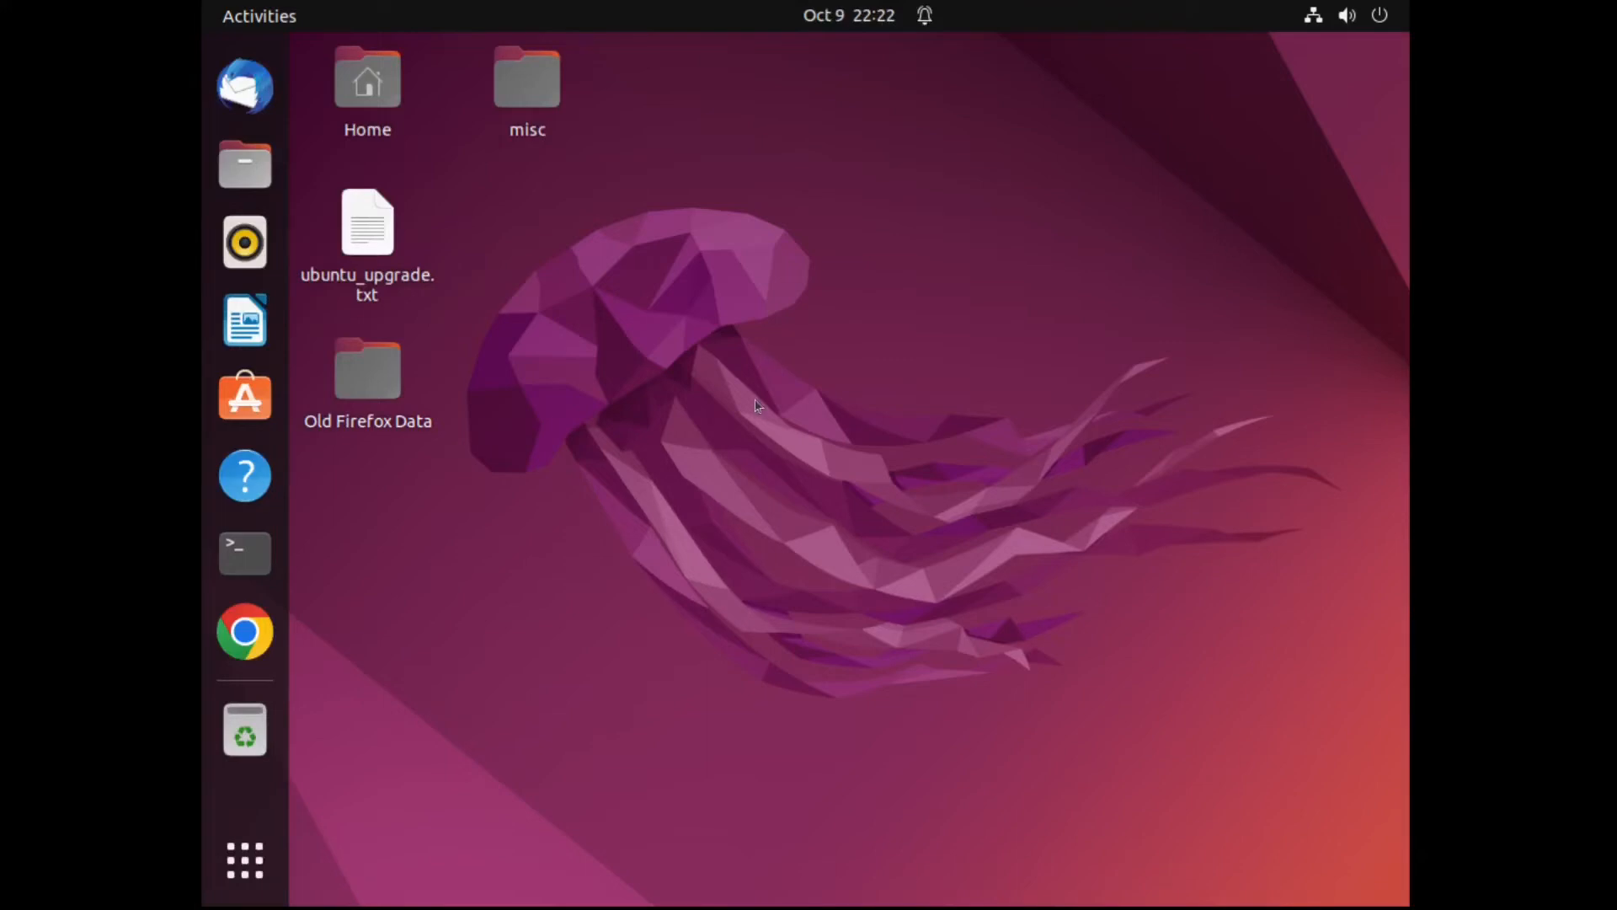
click(261, 552)
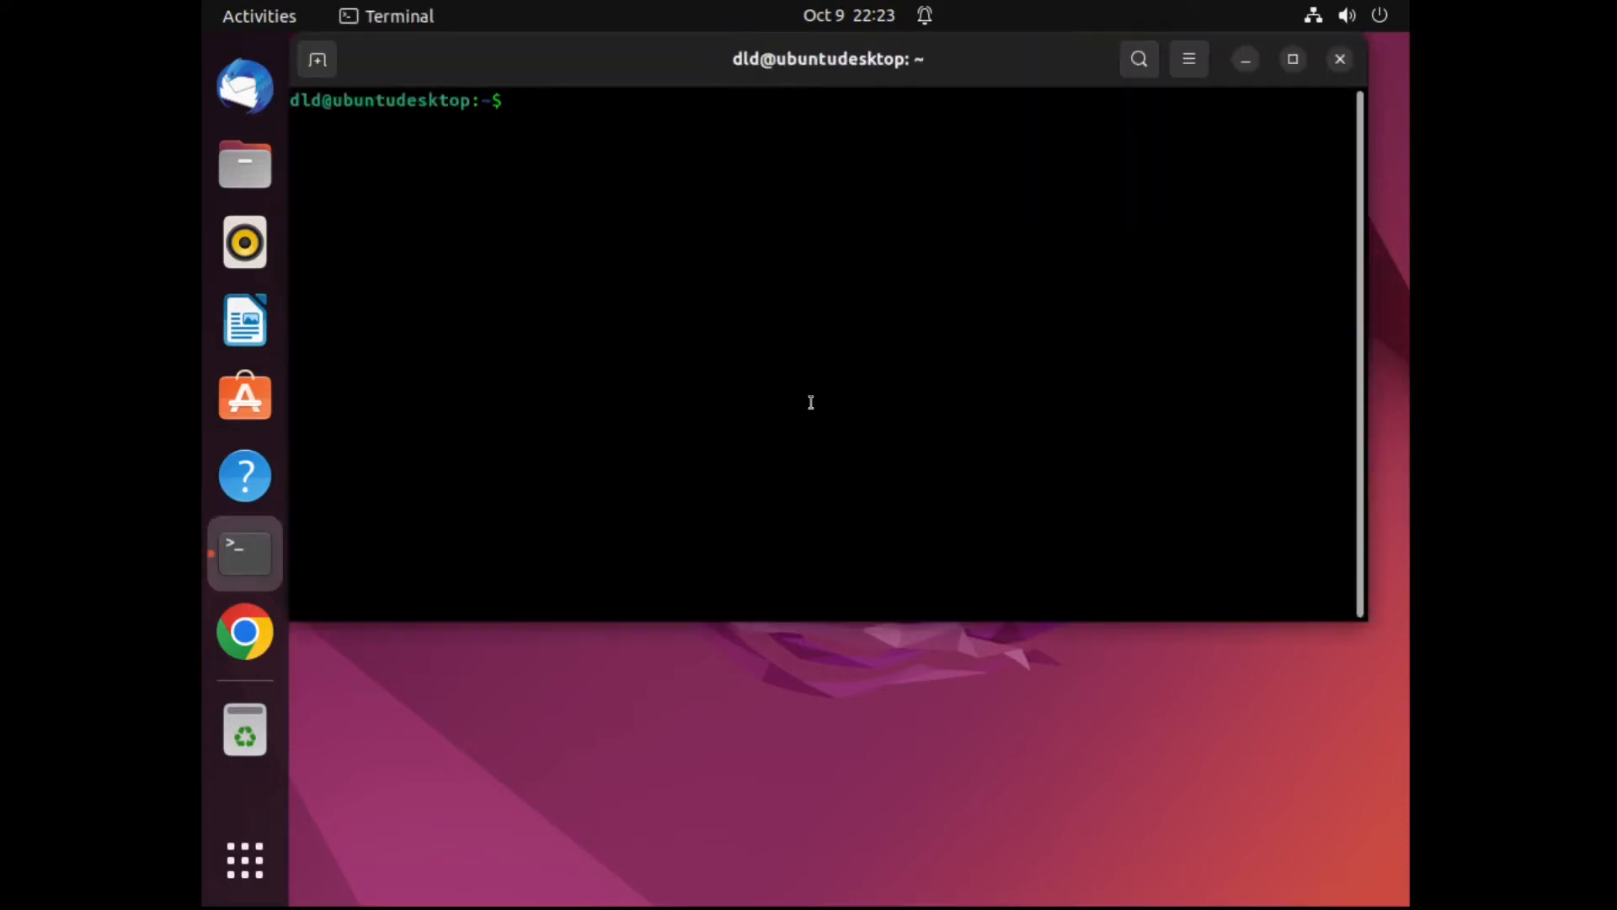
text(lsb_release -a)
key(Return)
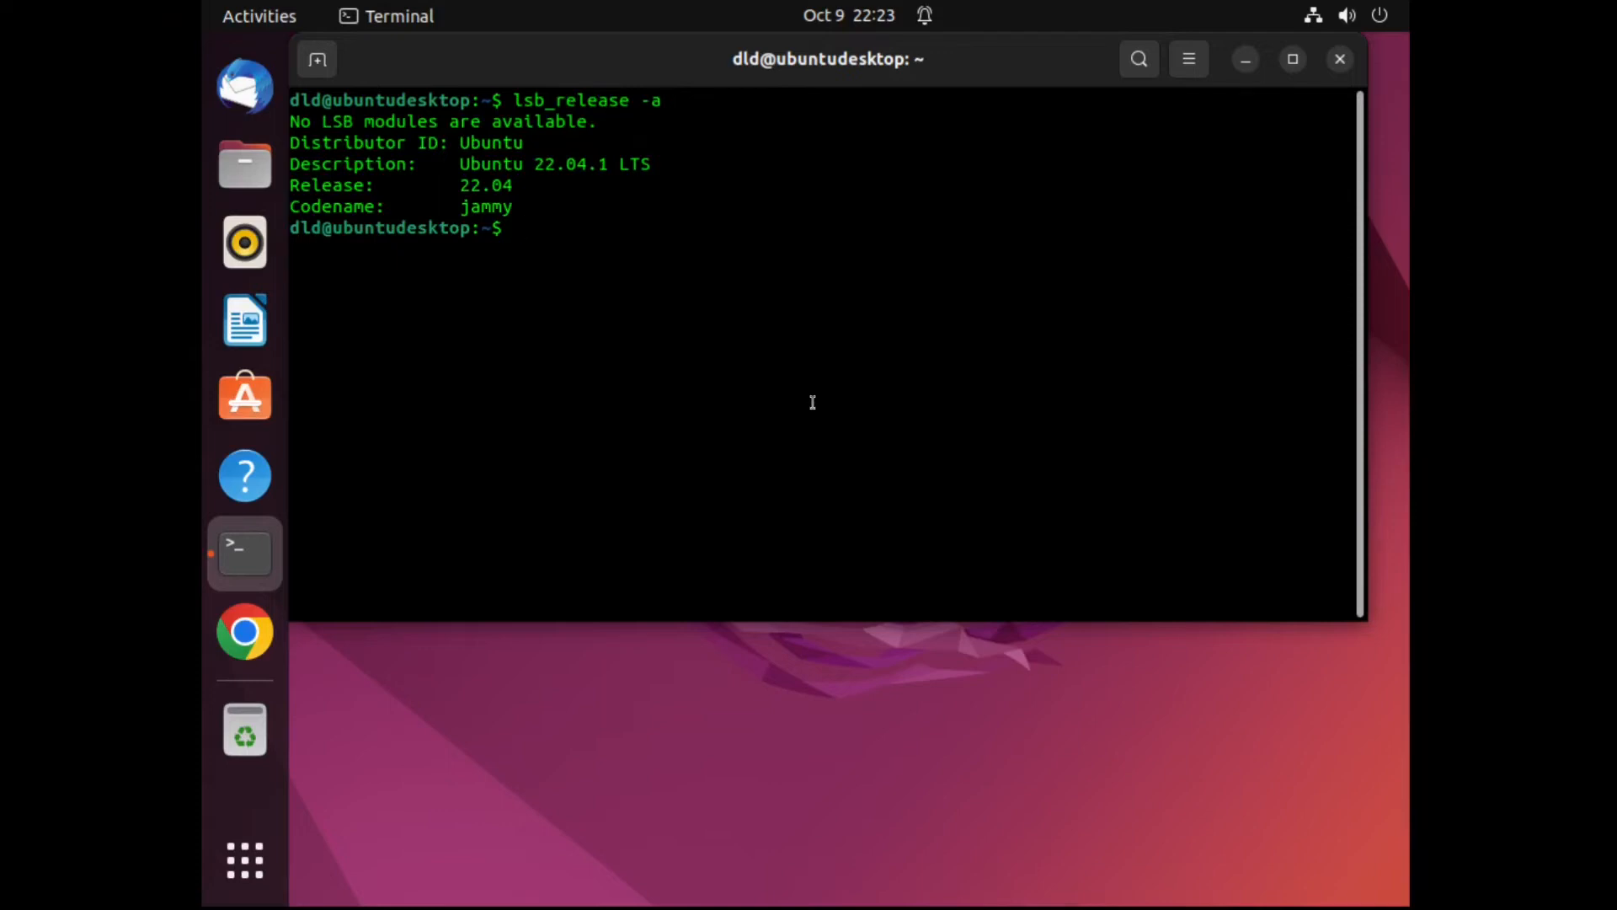
Search the applications for "fire" and launch the Firefox Web Browser
key(super)
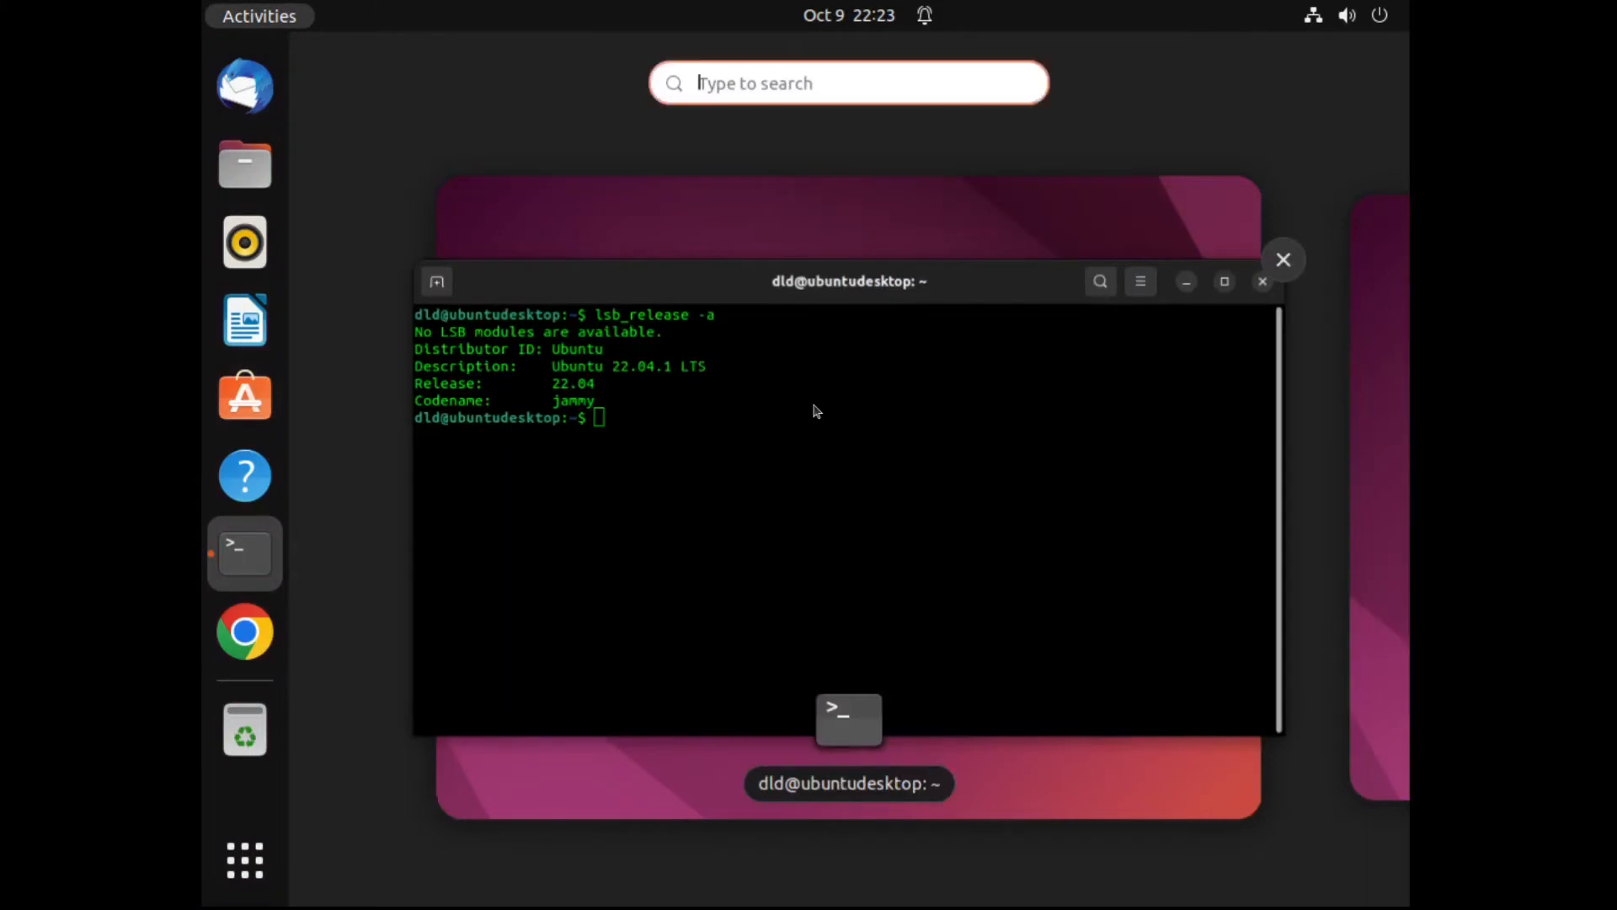
text(fire)
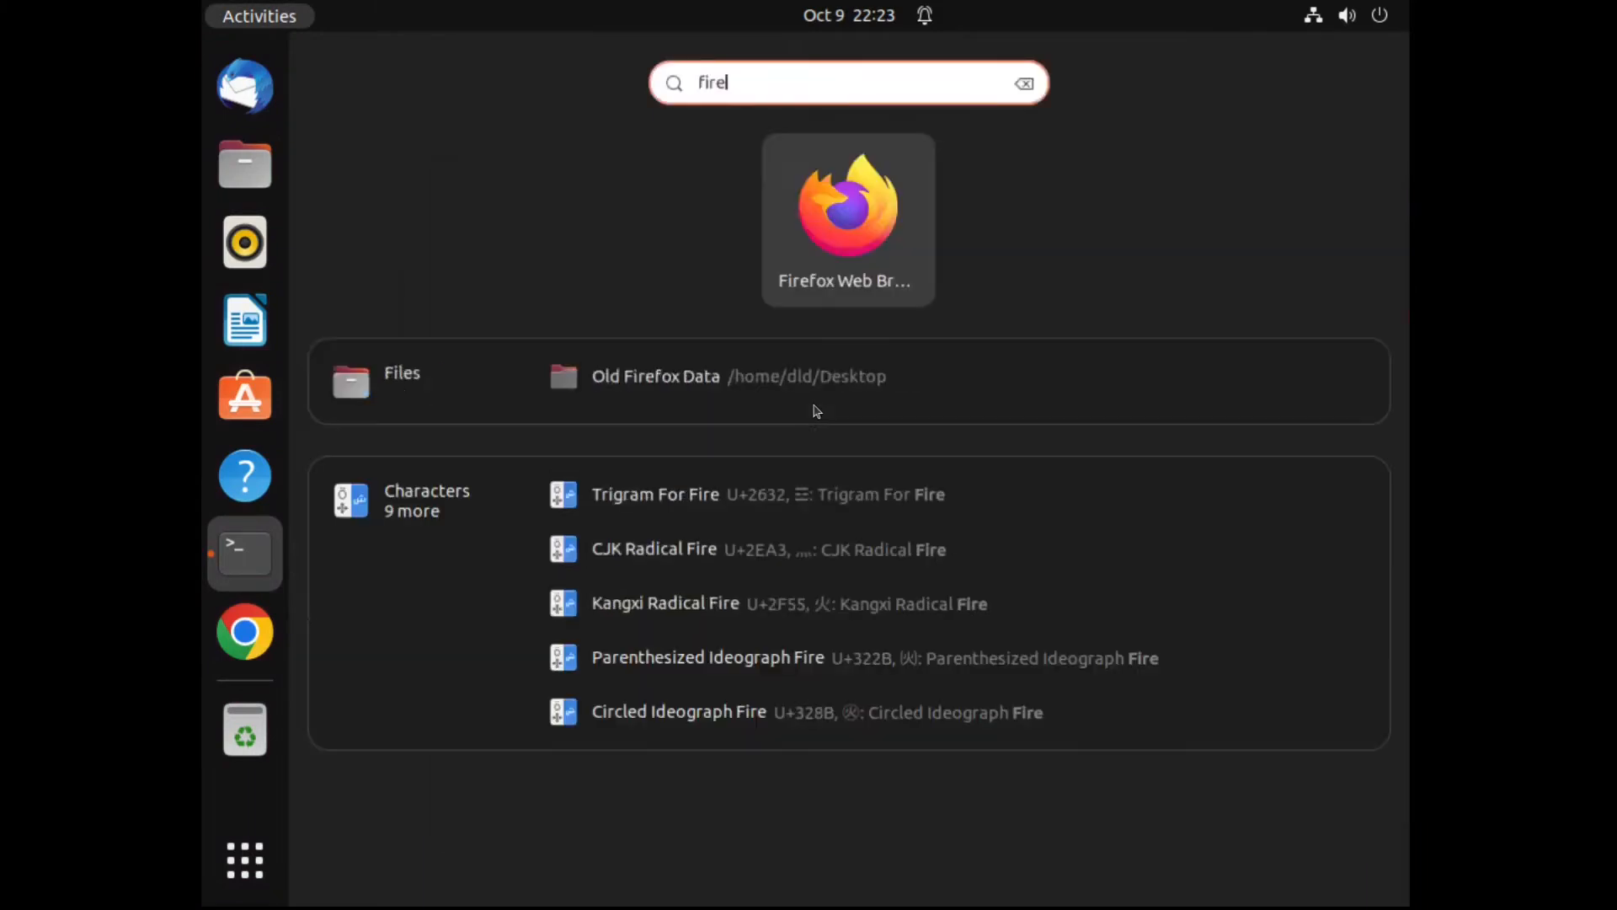
click(842, 217)
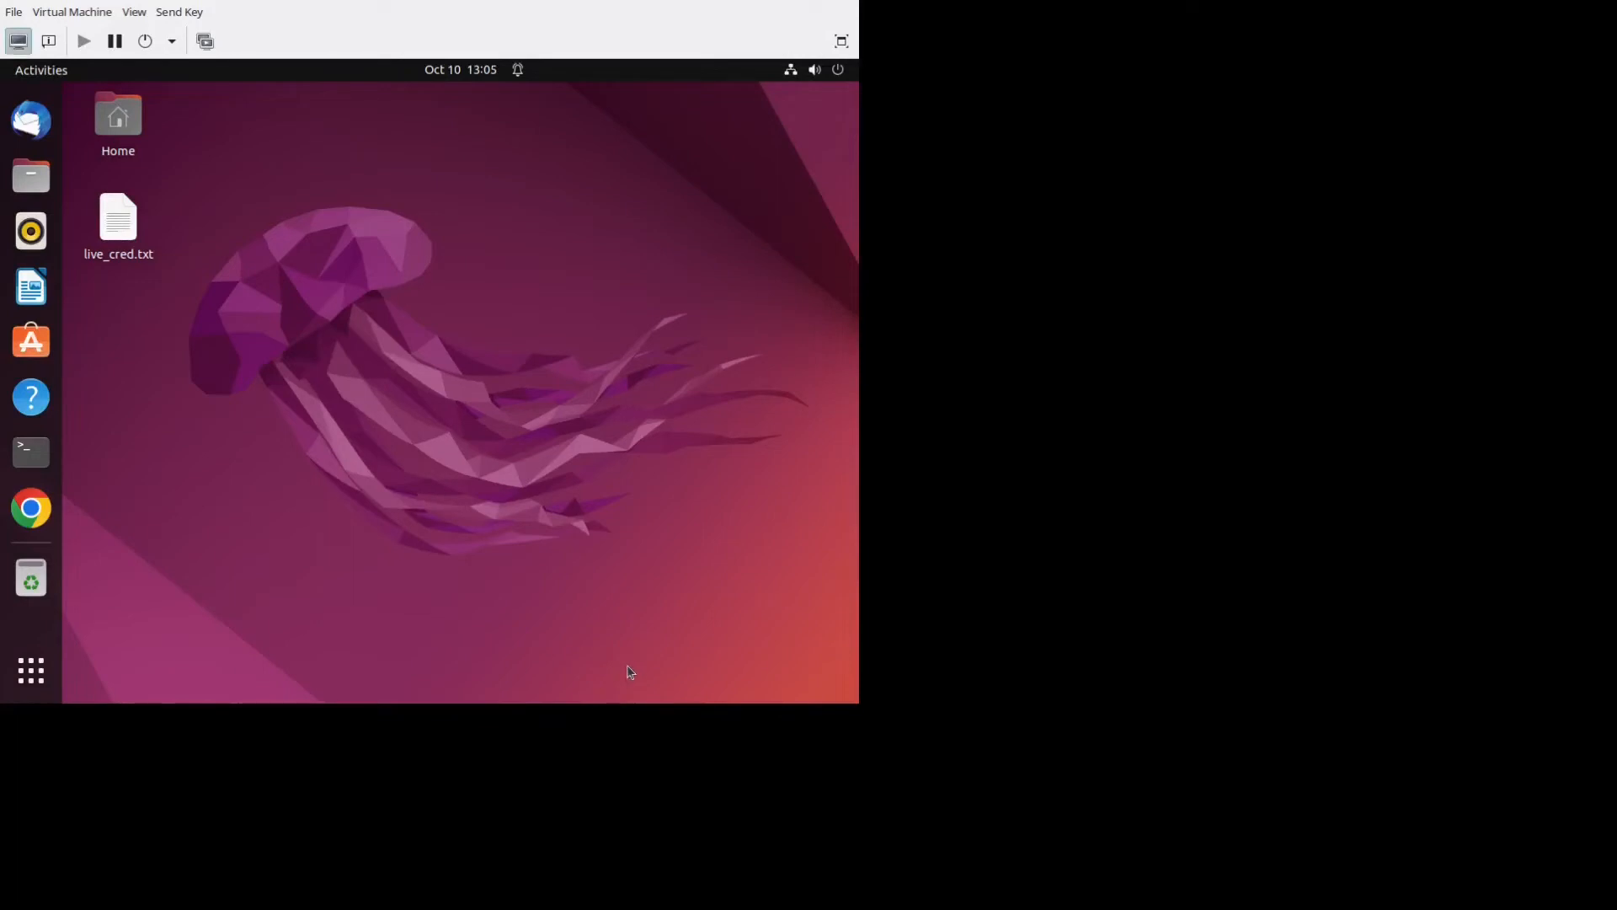
Enlarge the virtual machine window and inspect the Channel spice and Video QXL devices in its hardware details, including their XML
click(840, 41)
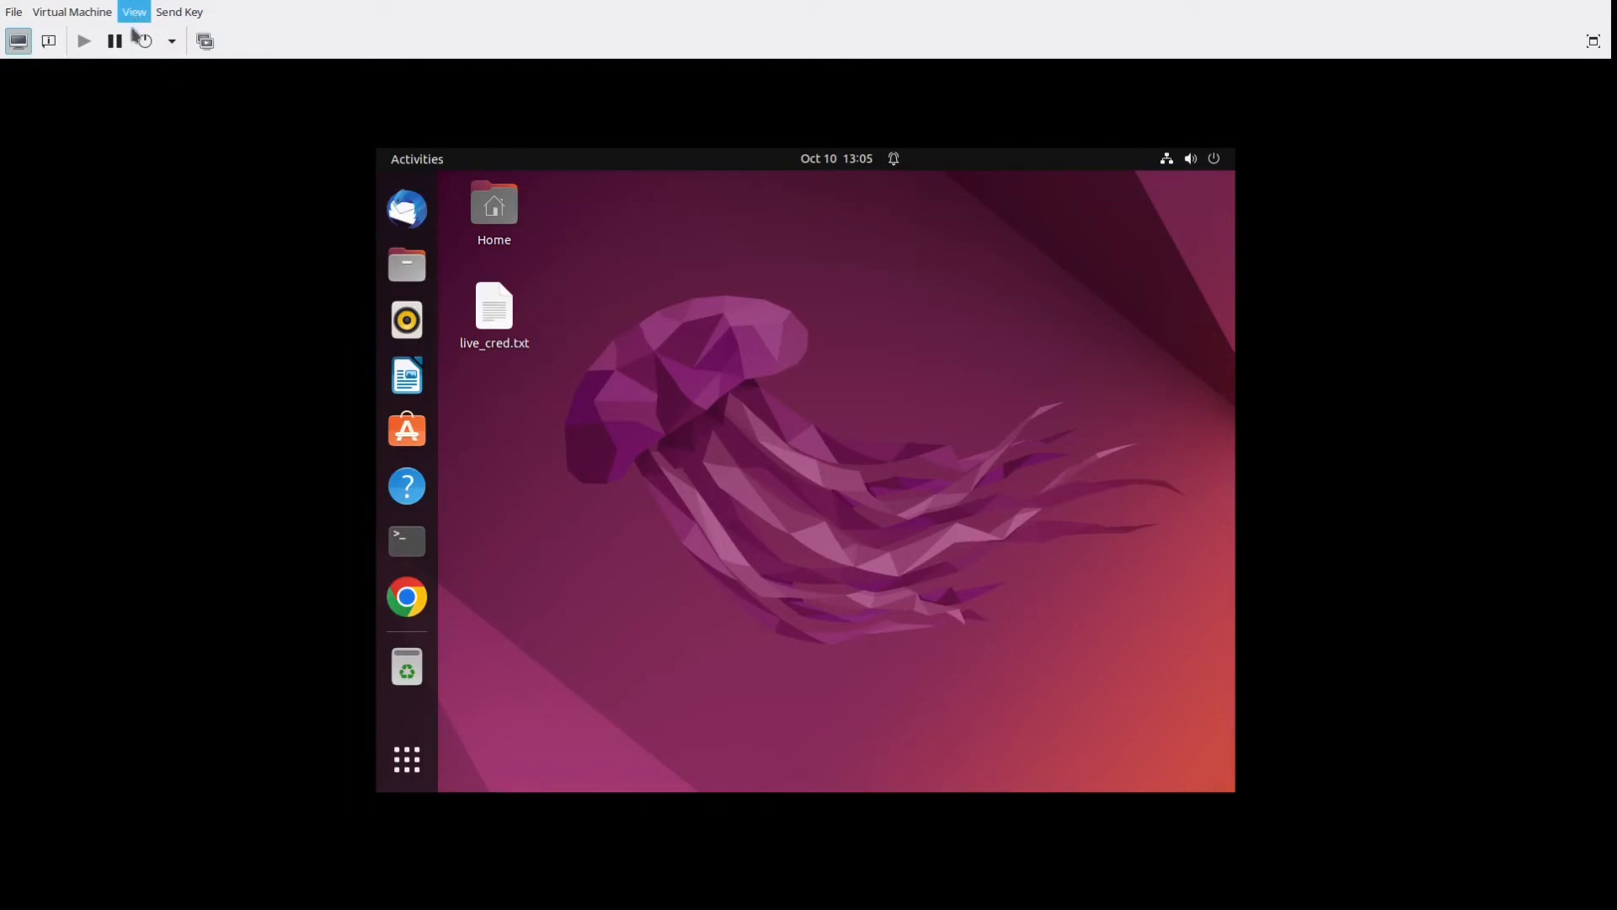
click(130, 60)
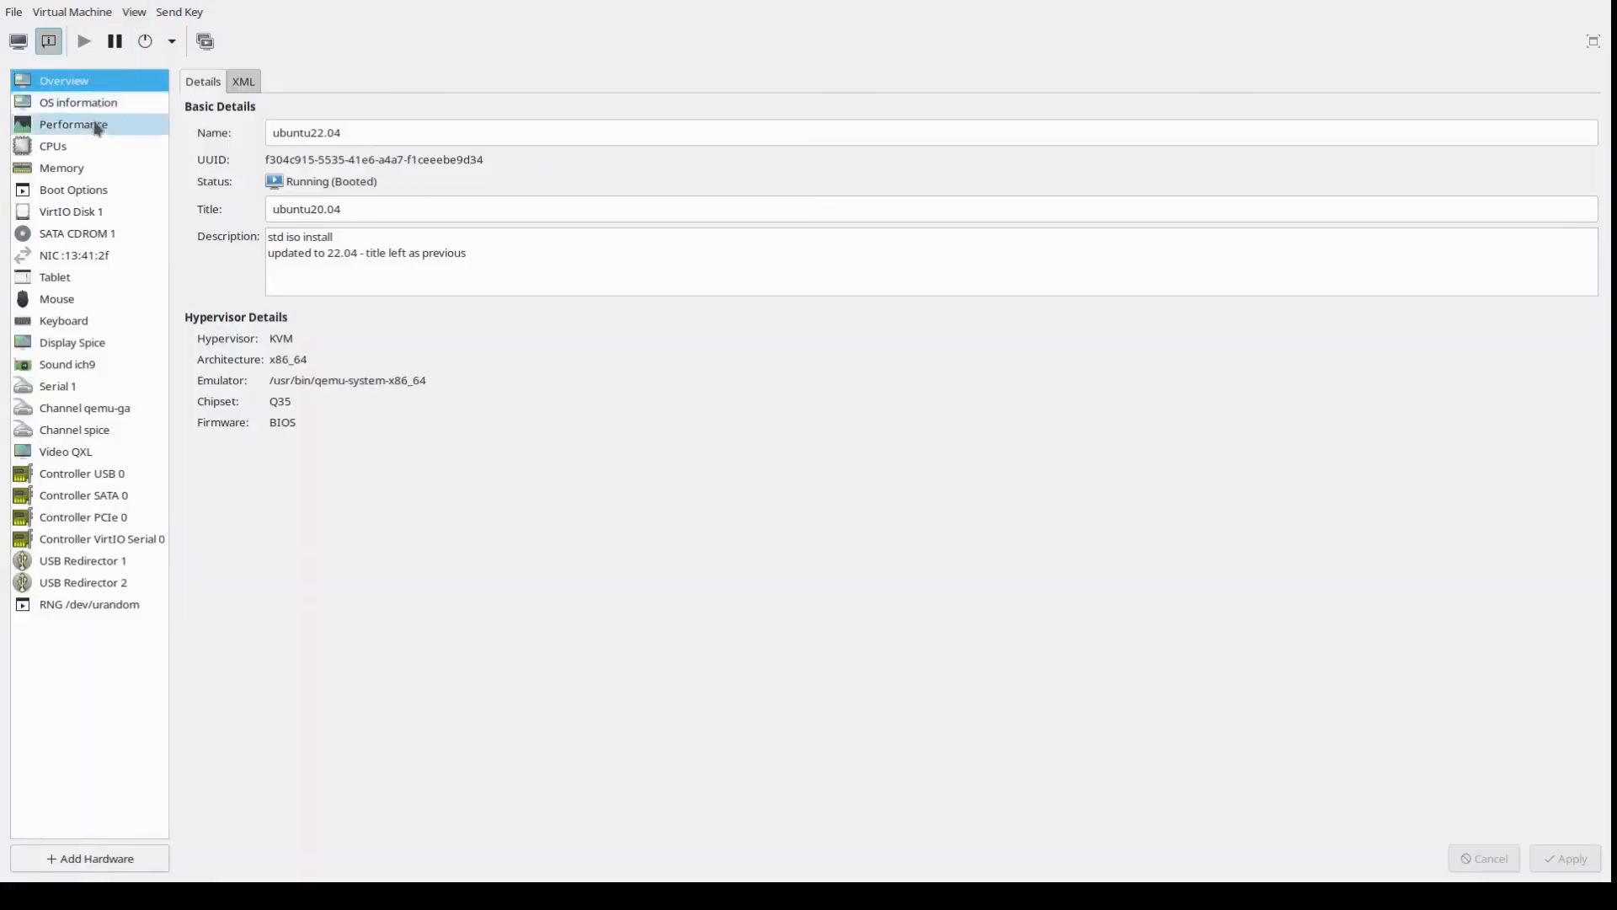
click(81, 432)
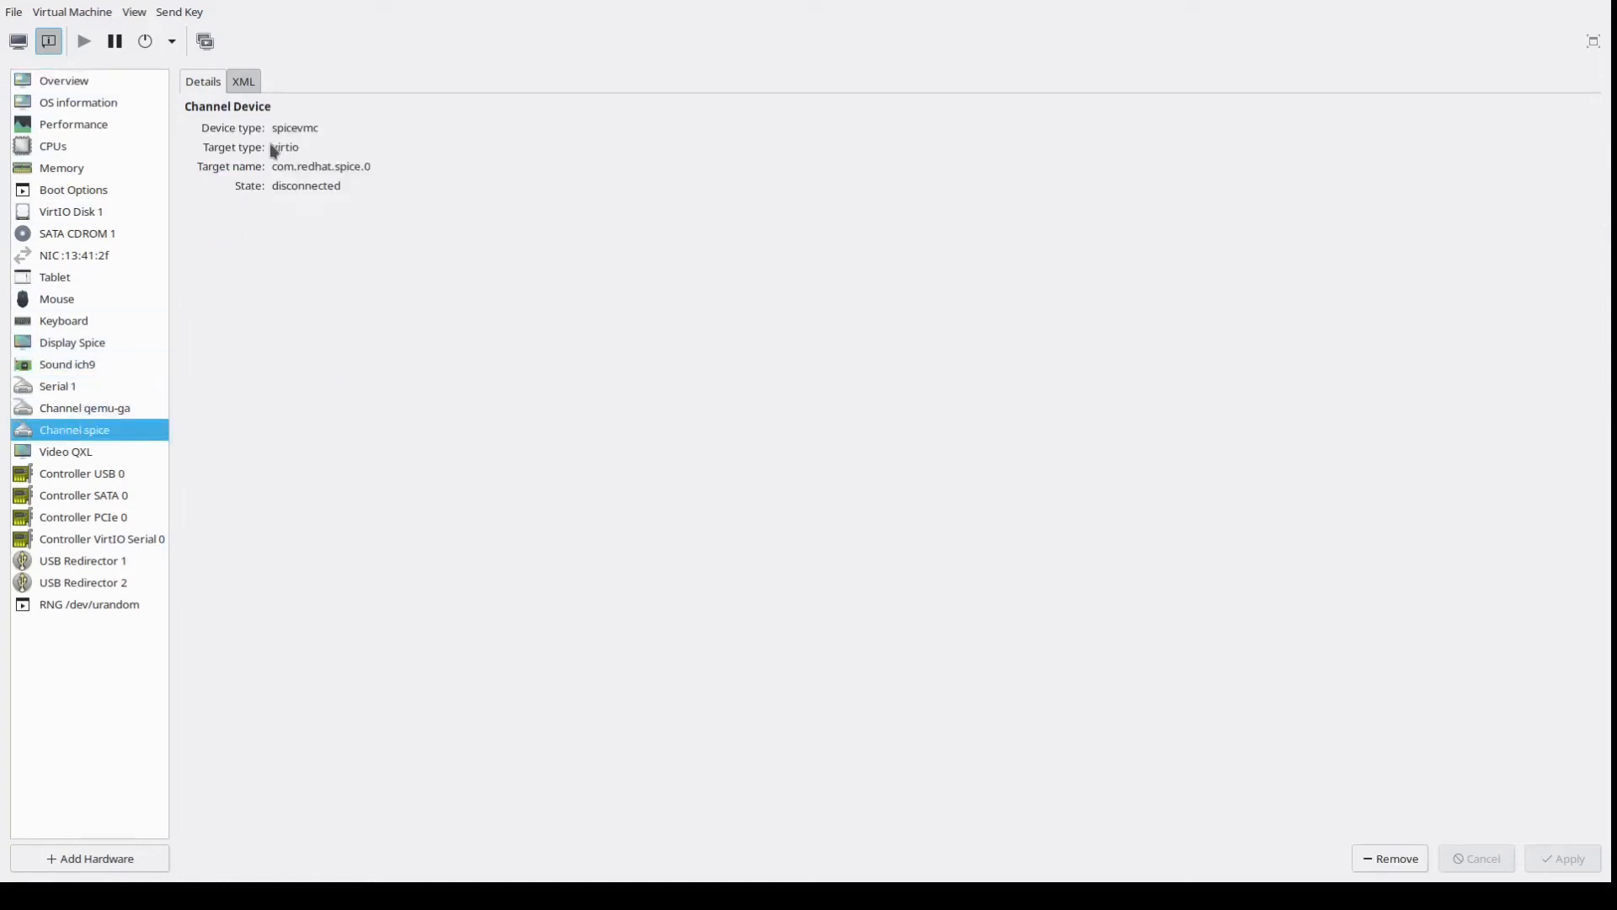
click(246, 82)
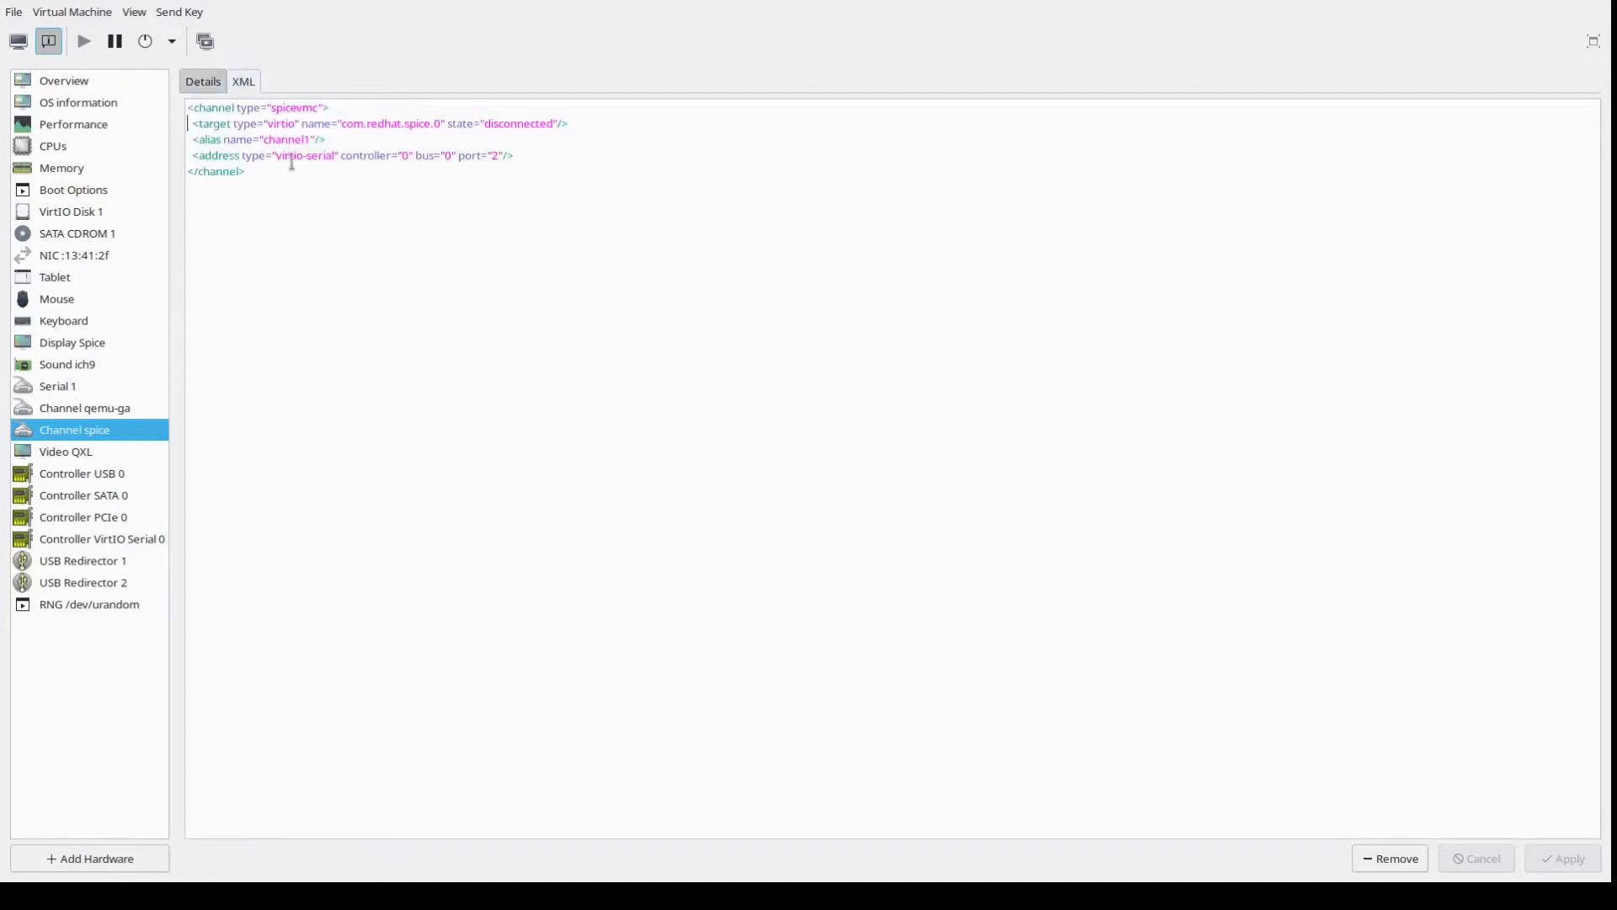
click(70, 455)
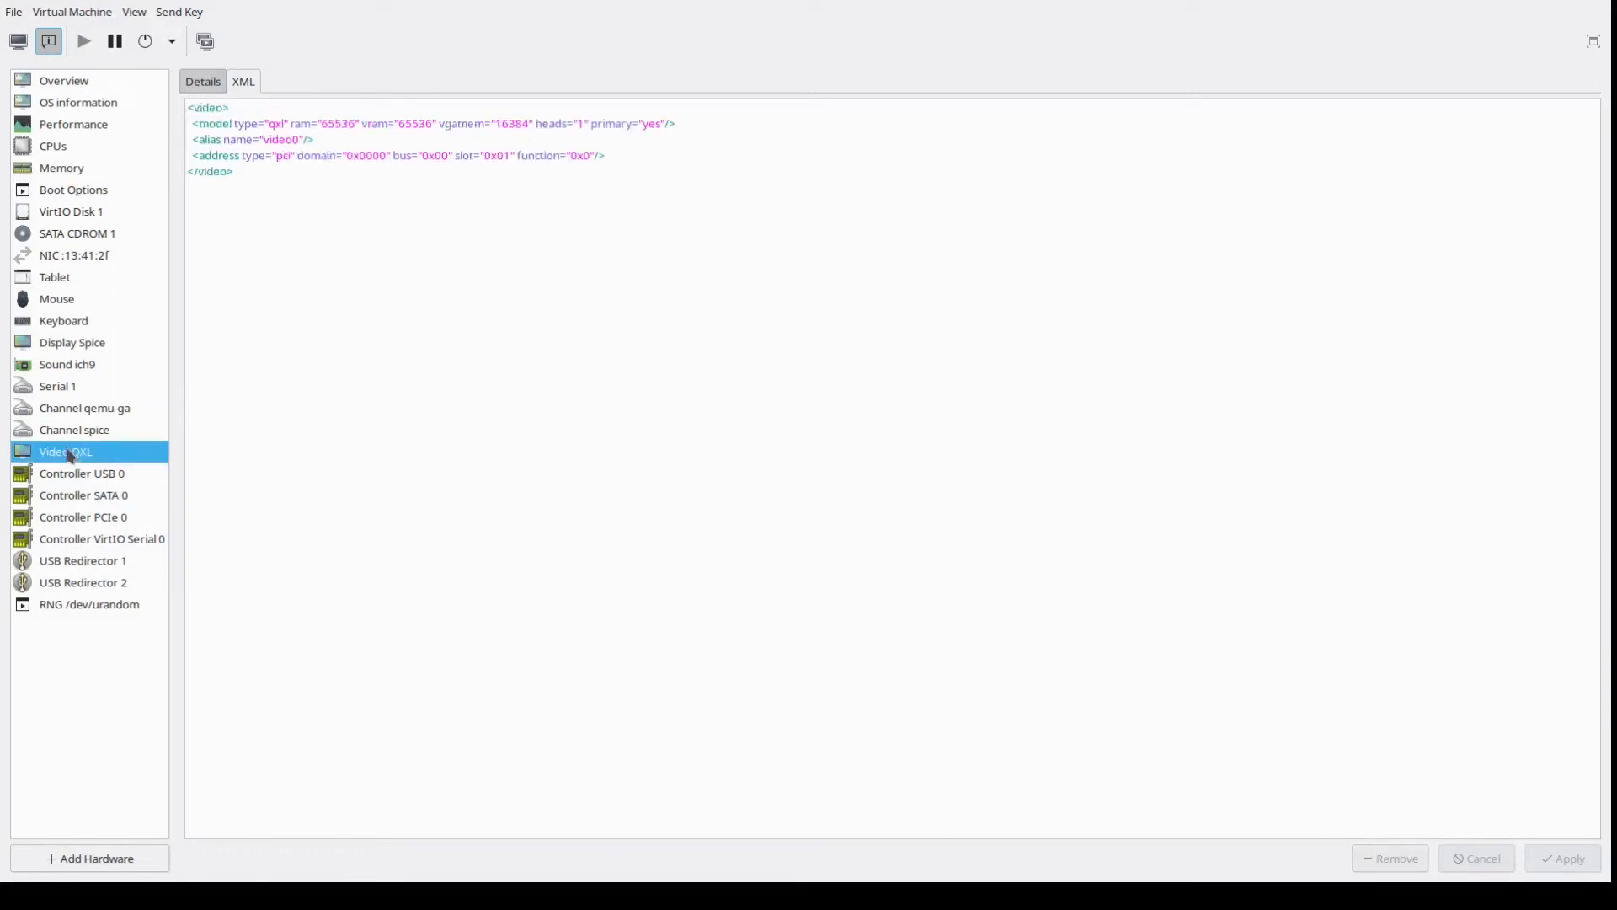
click(214, 82)
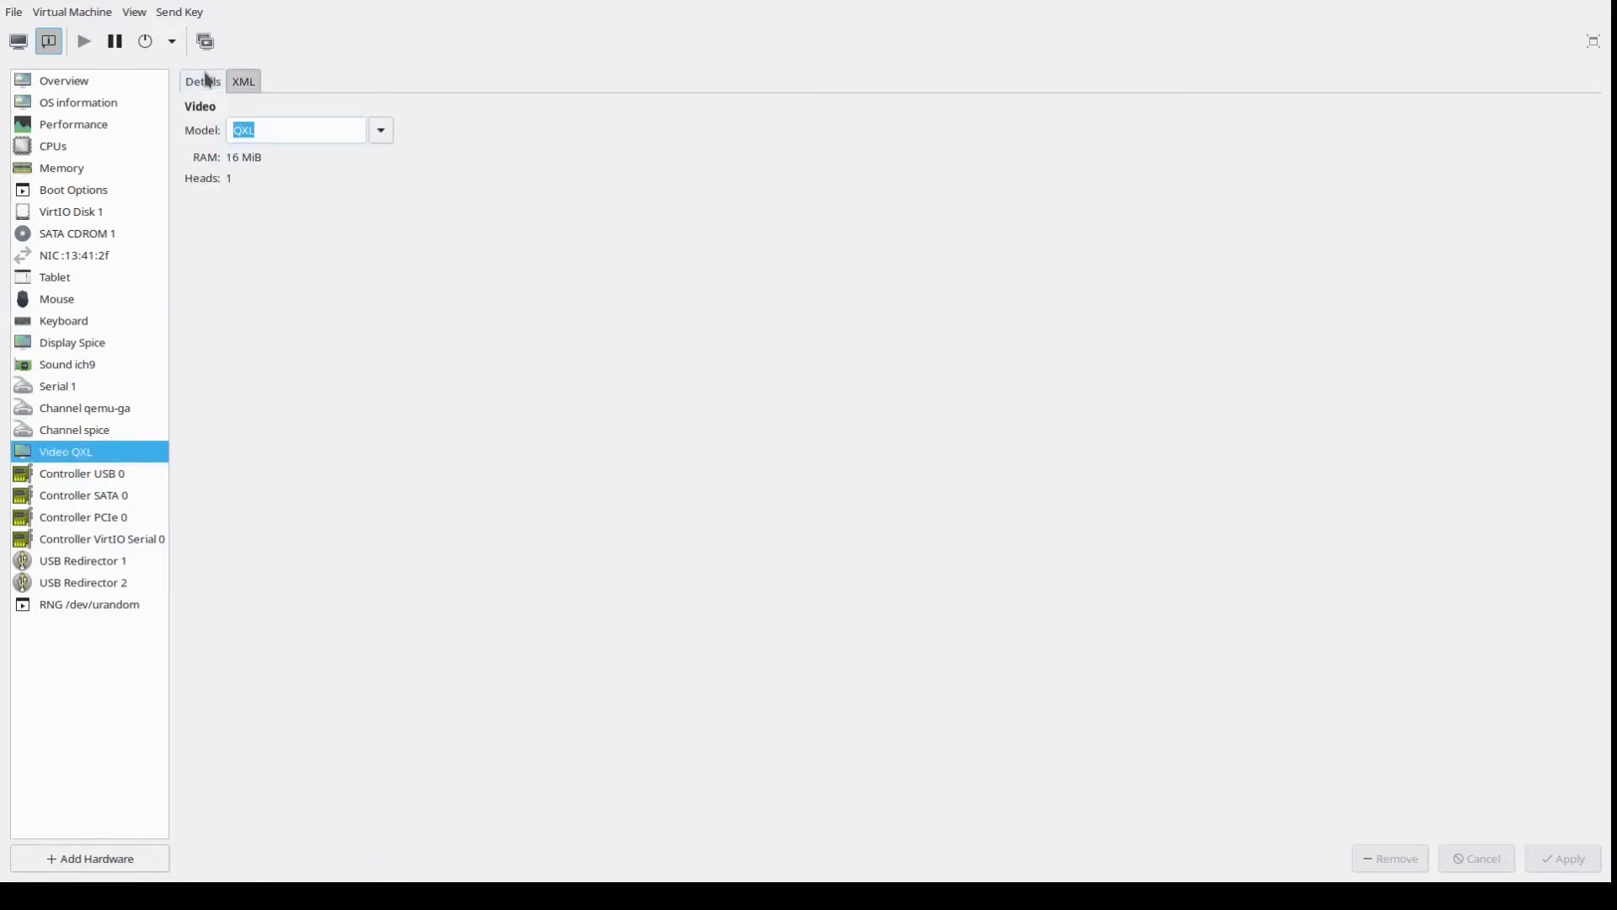
Try to change the running guest's video model to Virtio and apply it
click(386, 135)
click(267, 214)
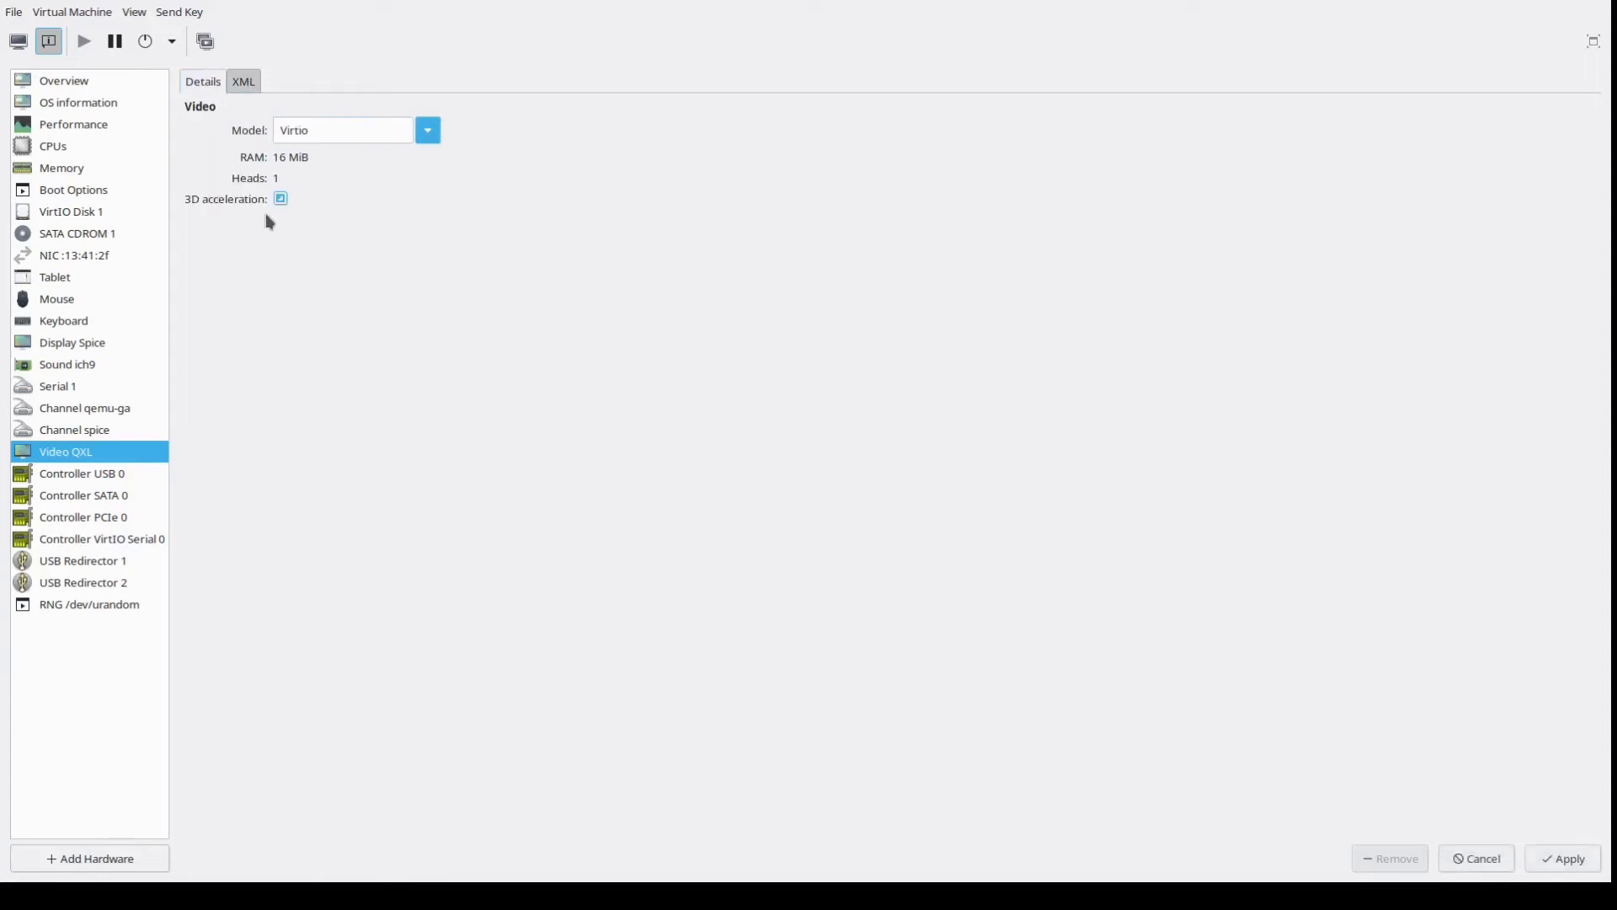
click(1565, 858)
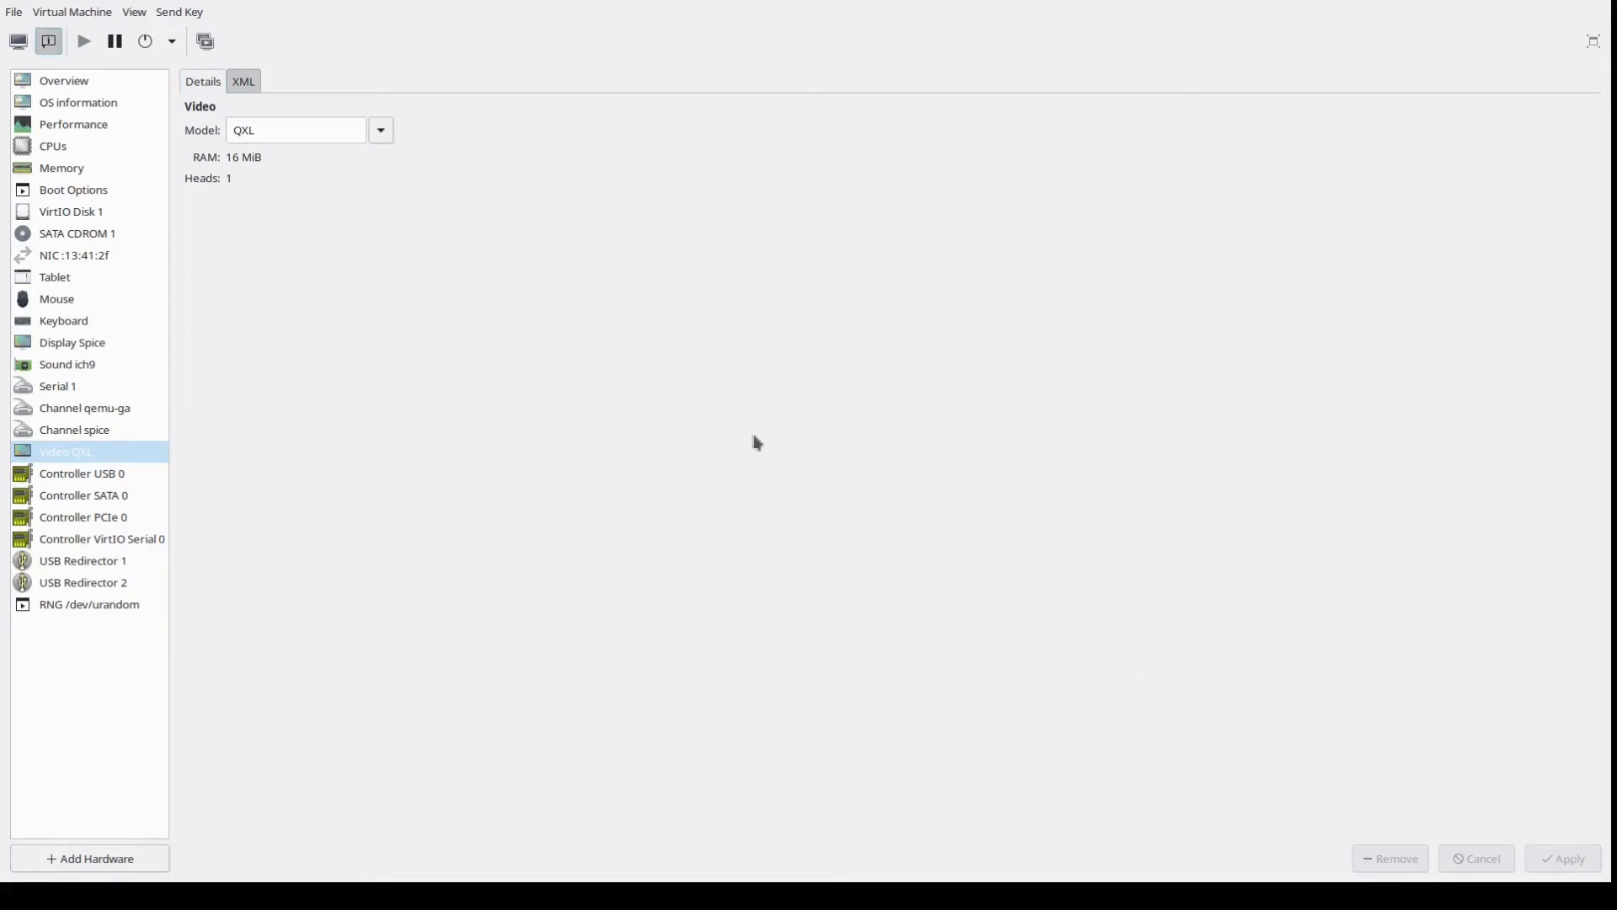
Return to the guest's graphical console and restart the Ubuntu guest from its desktop
click(131, 13)
click(135, 36)
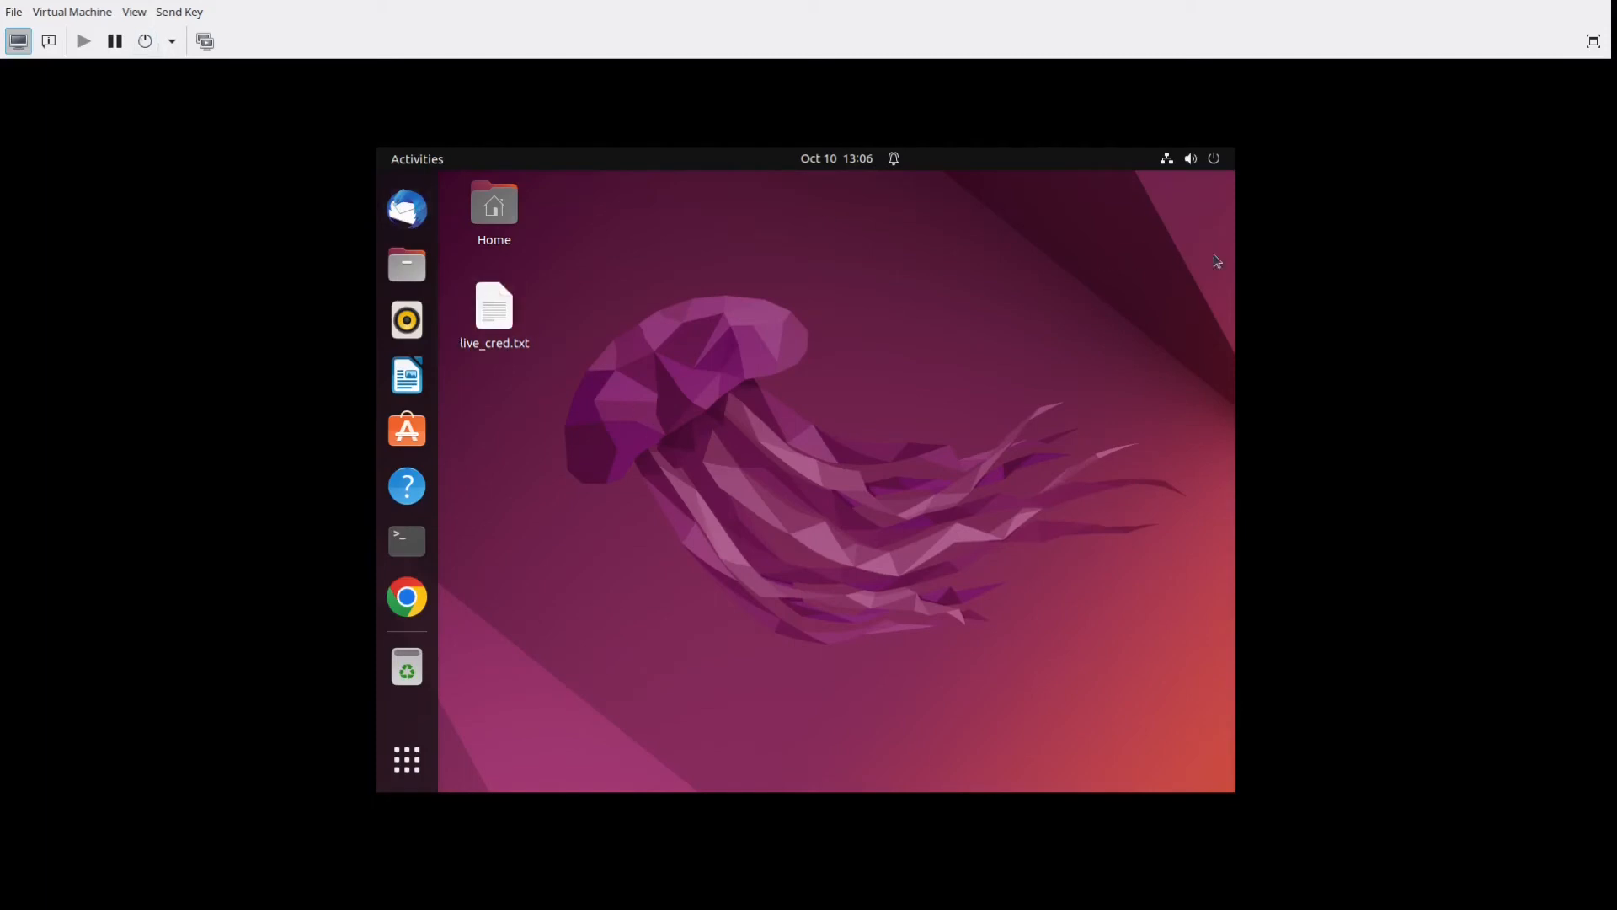
click(1213, 159)
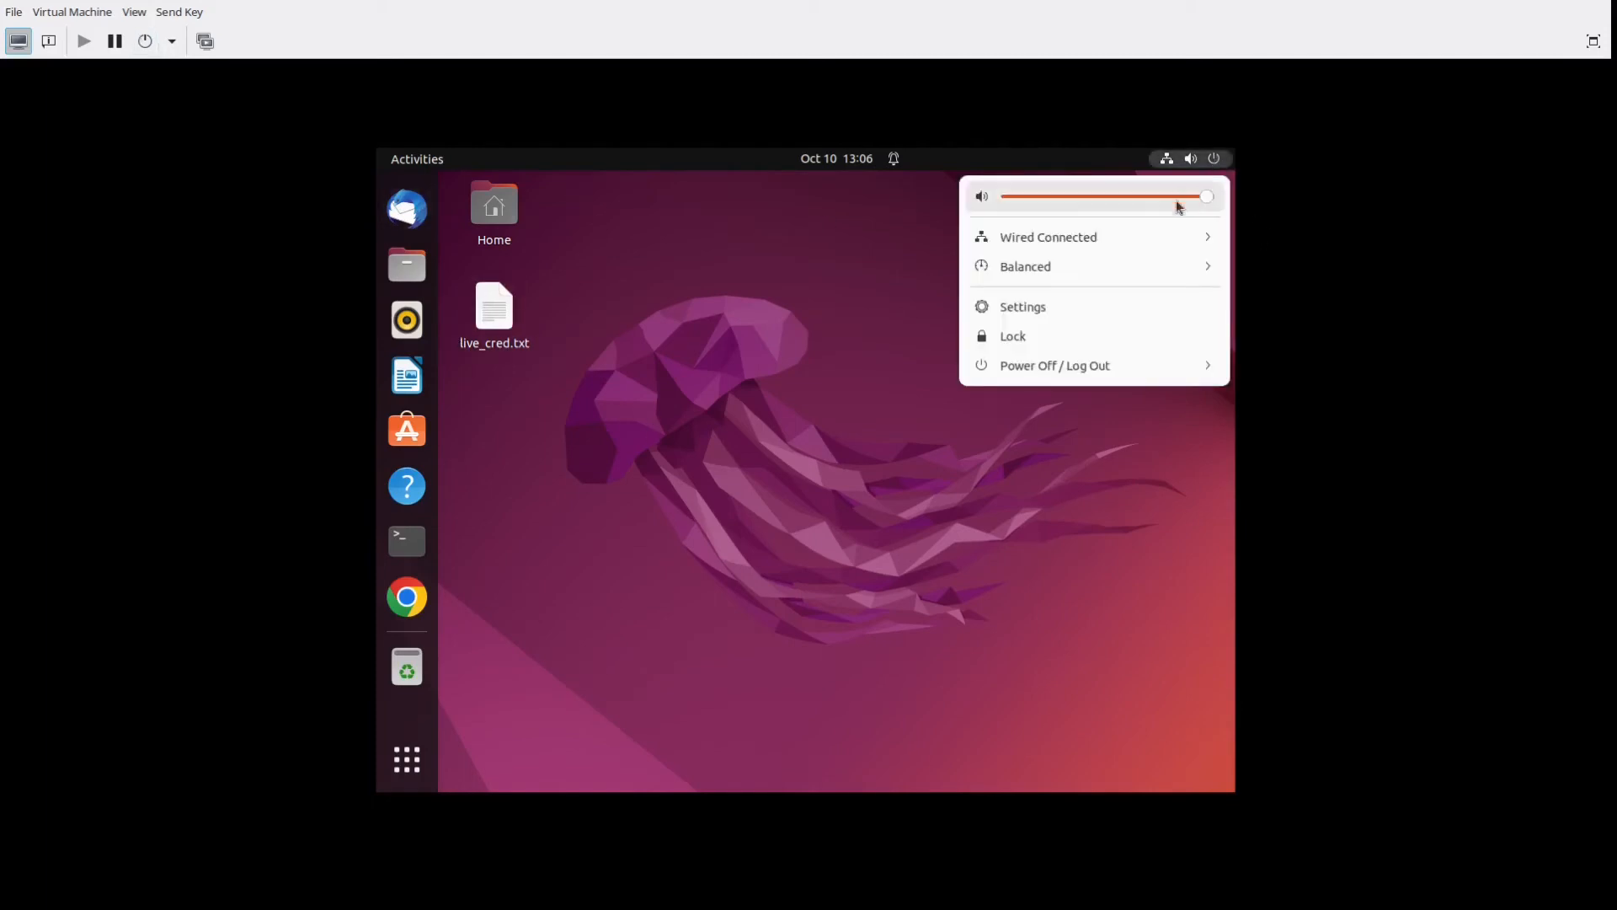
click(1075, 371)
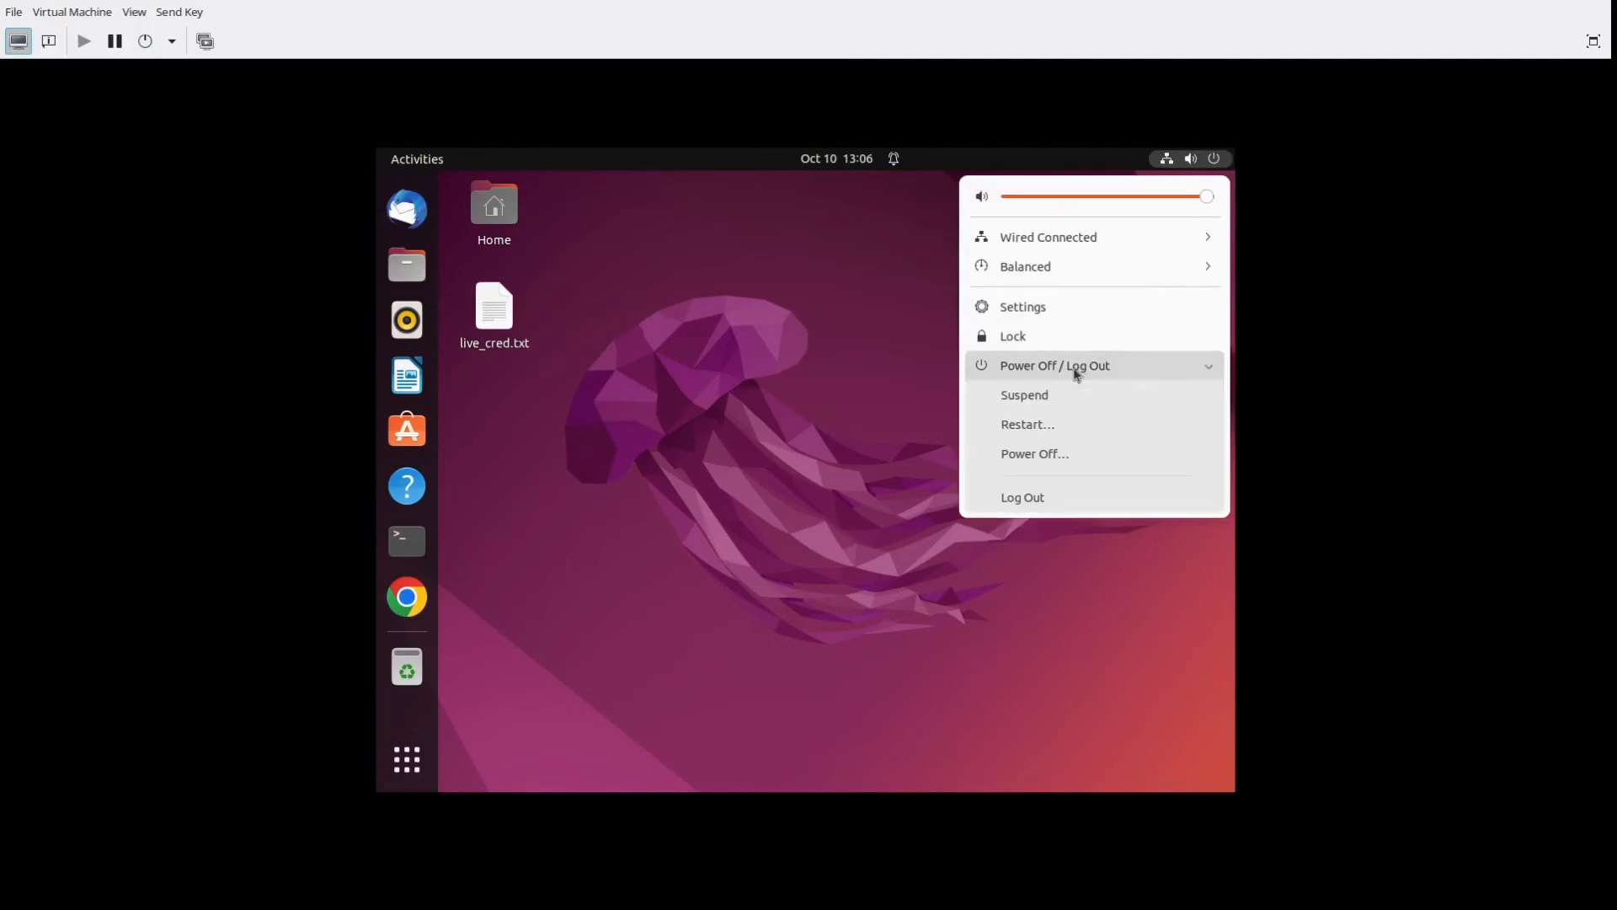
click(1045, 432)
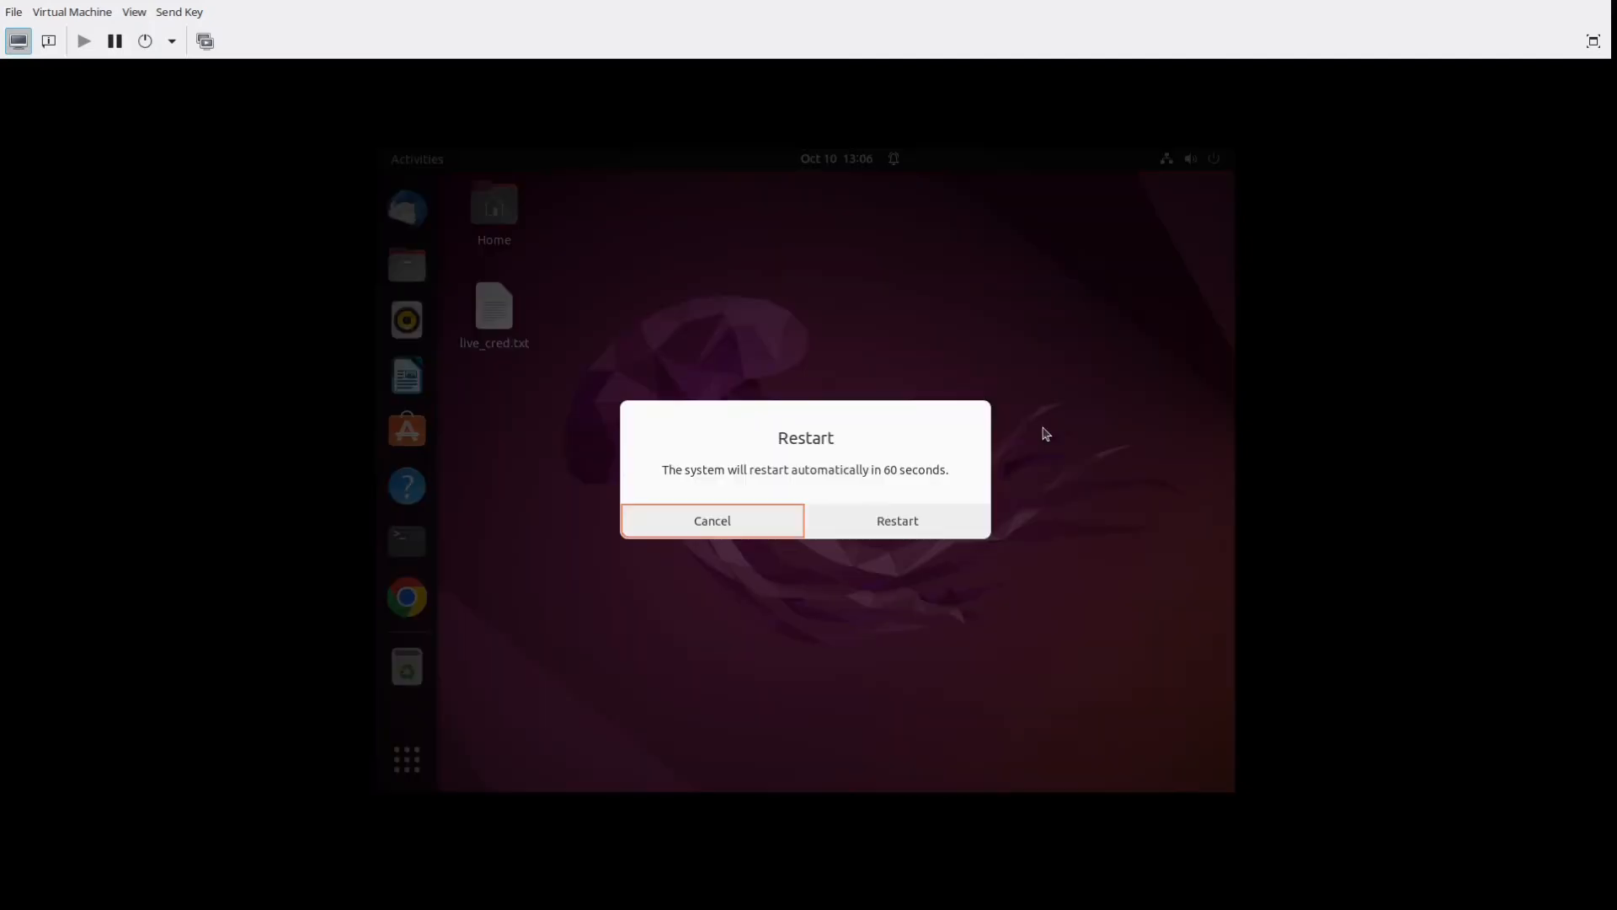
click(921, 519)
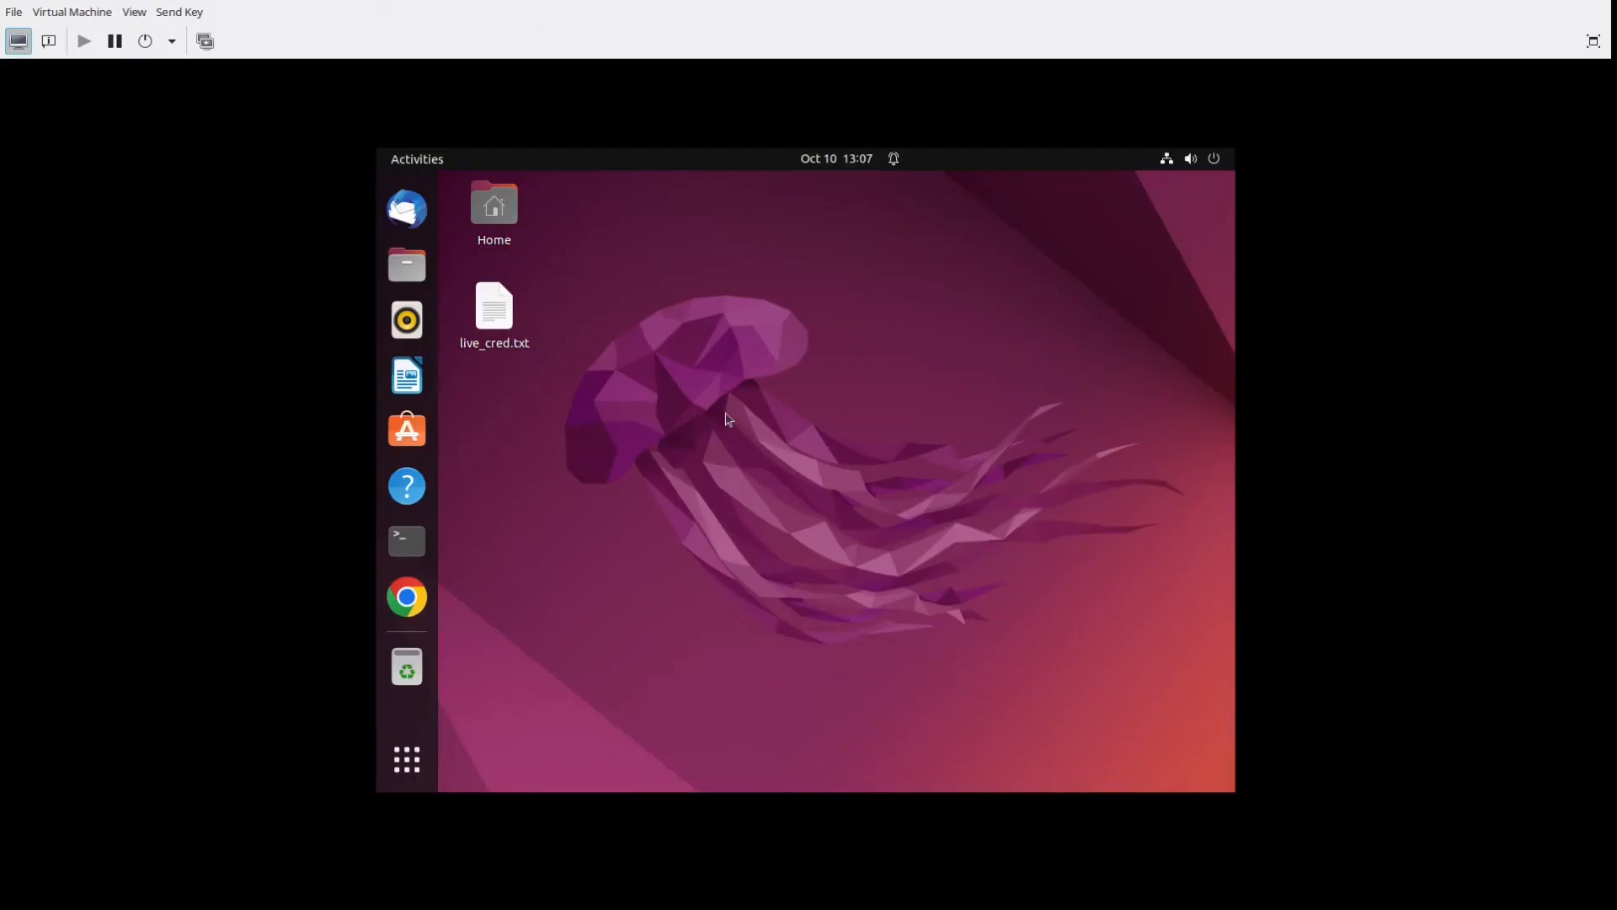
Set the guest's display resolution to 1920 × 1080 (16:9), look at the Night Light options and close Settings
key(super+a)
text(dis)
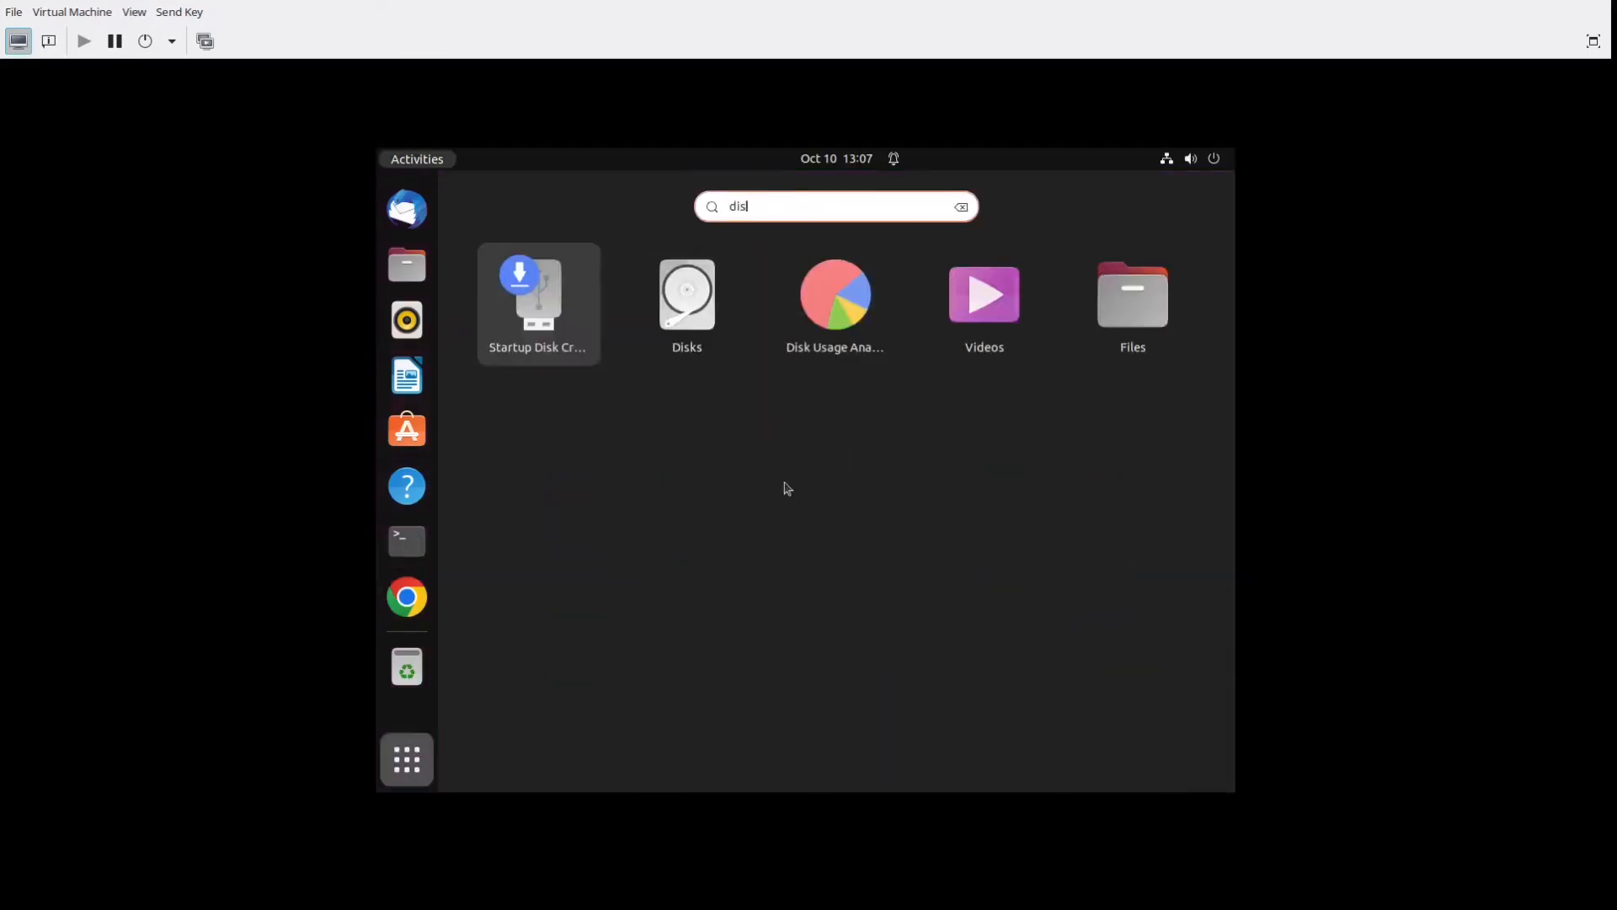
text(play)
click(733, 278)
click(1103, 330)
click(1137, 538)
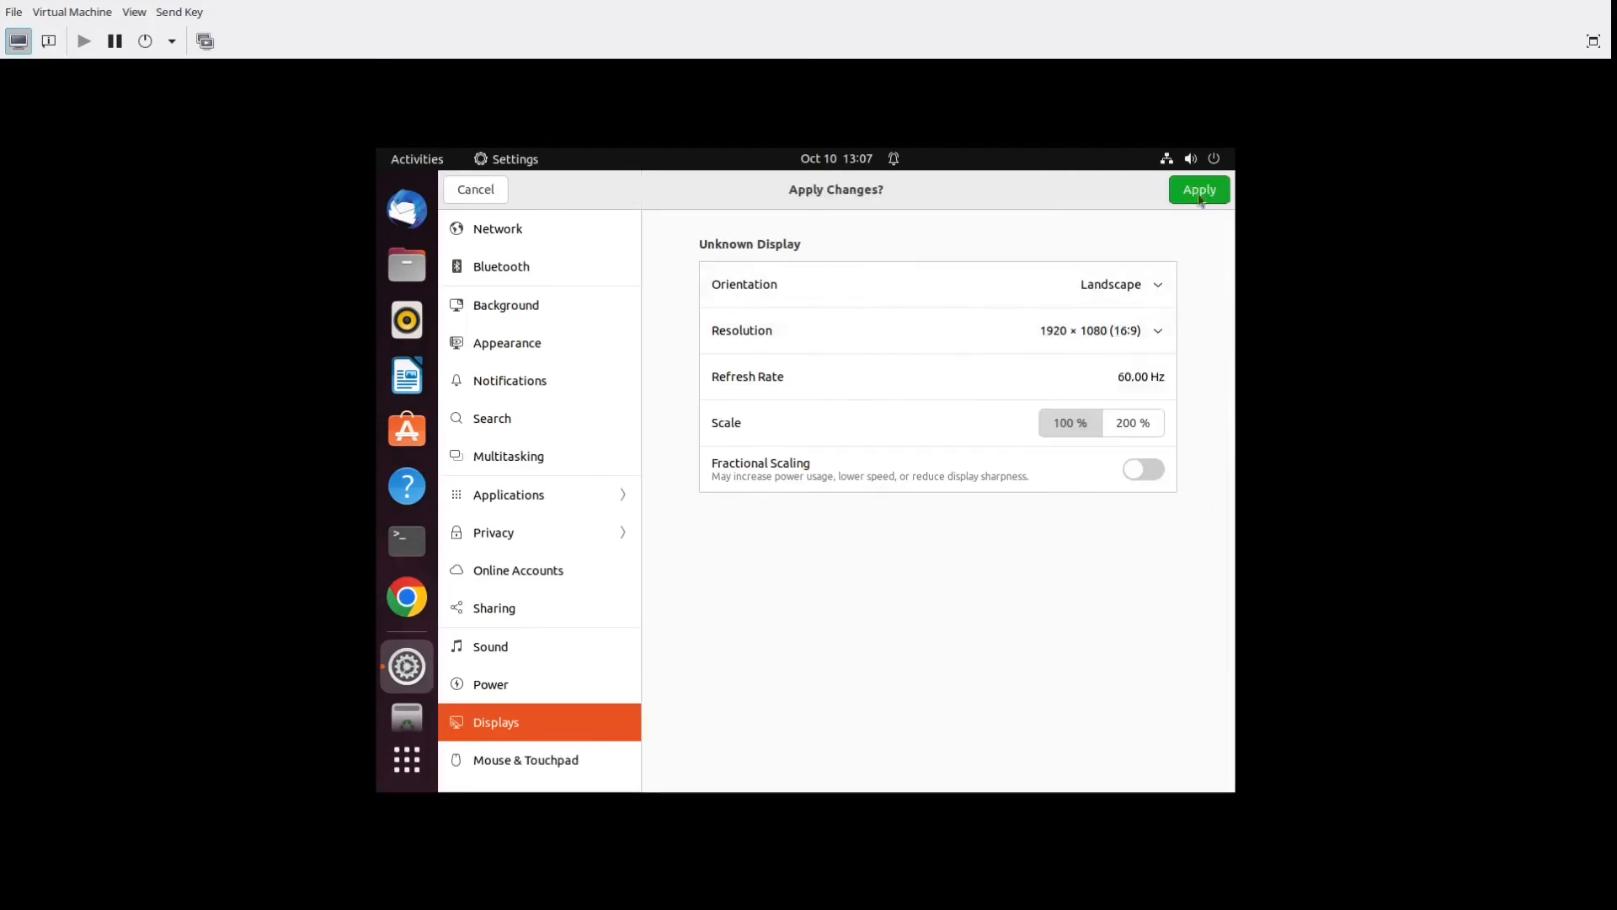
click(1200, 200)
click(927, 561)
click(983, 101)
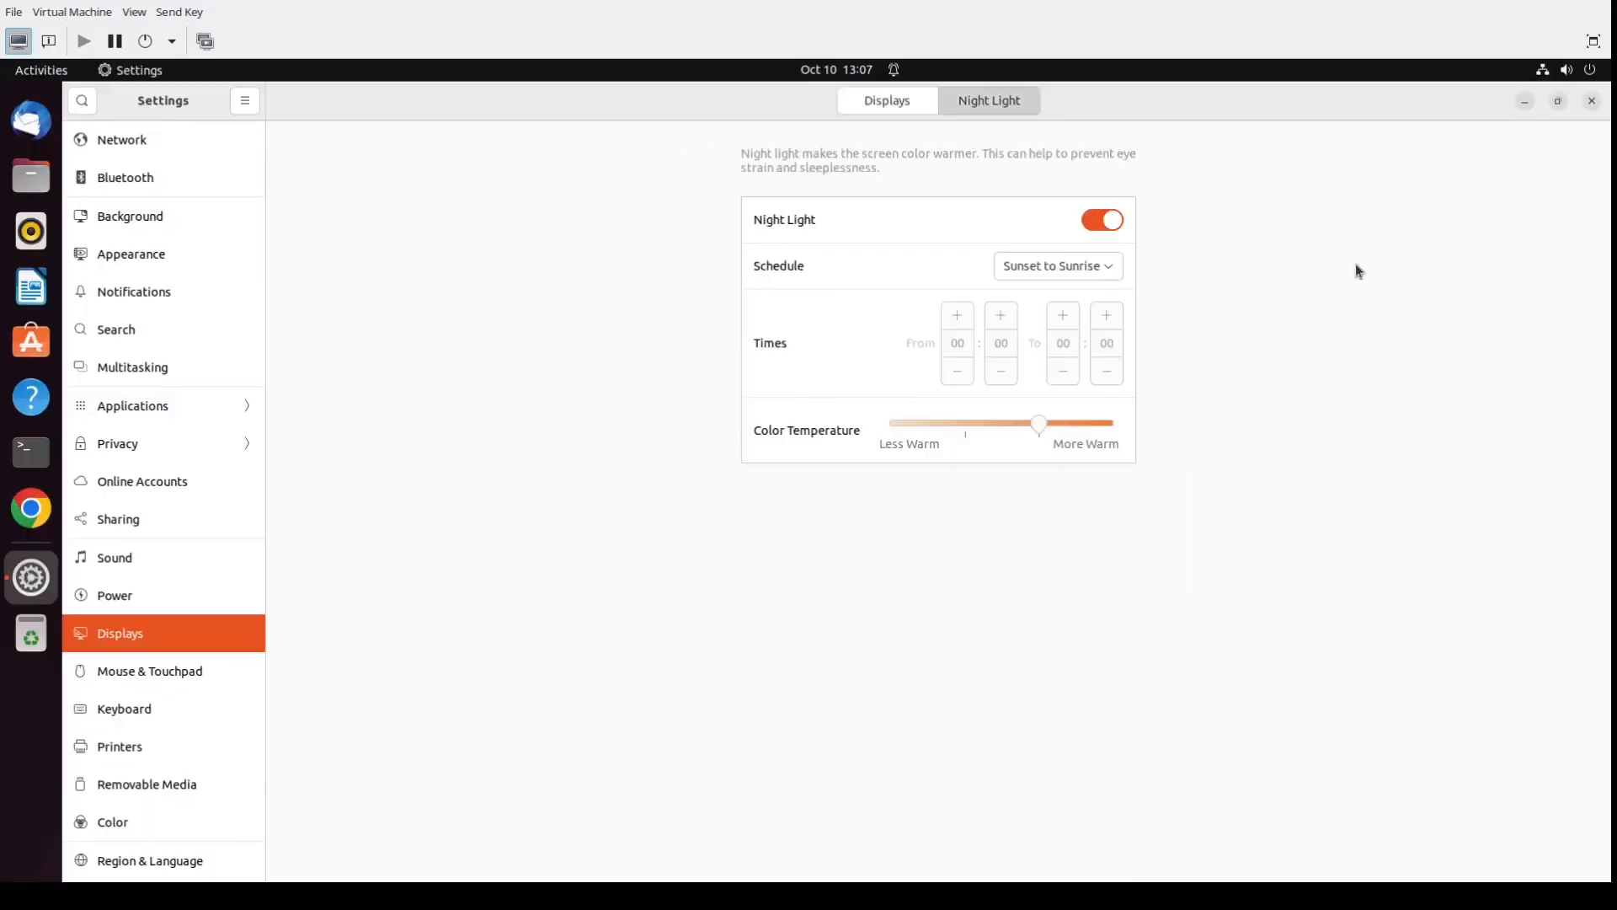
click(1591, 101)
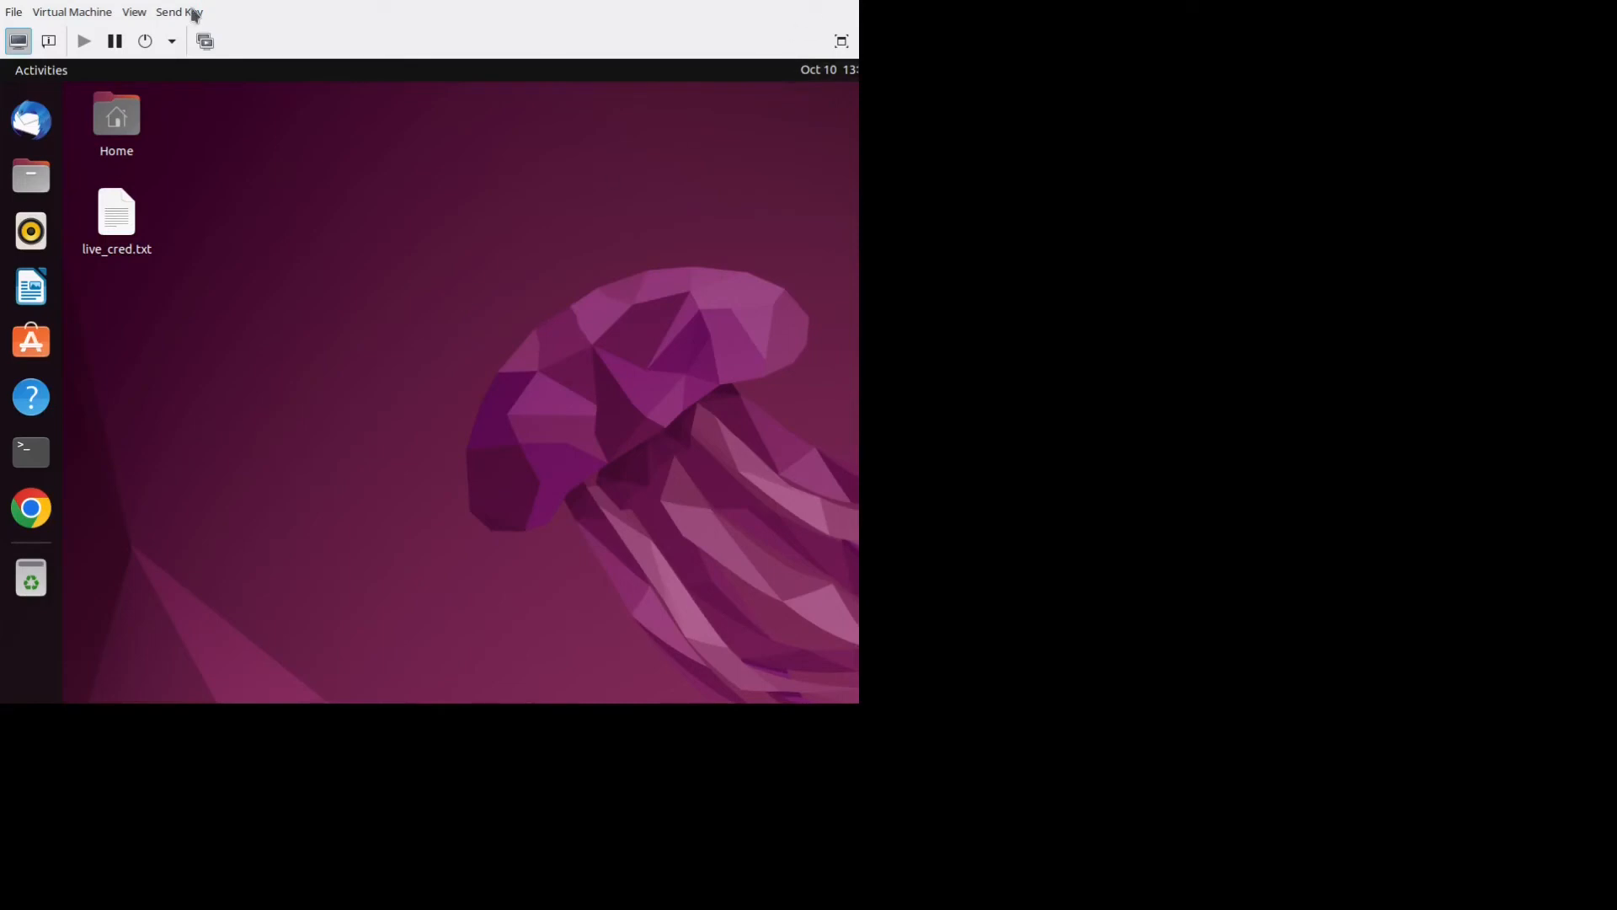
Open the virtual machine's hardware details again and apply the Virtio model to the Video QXL device
click(134, 12)
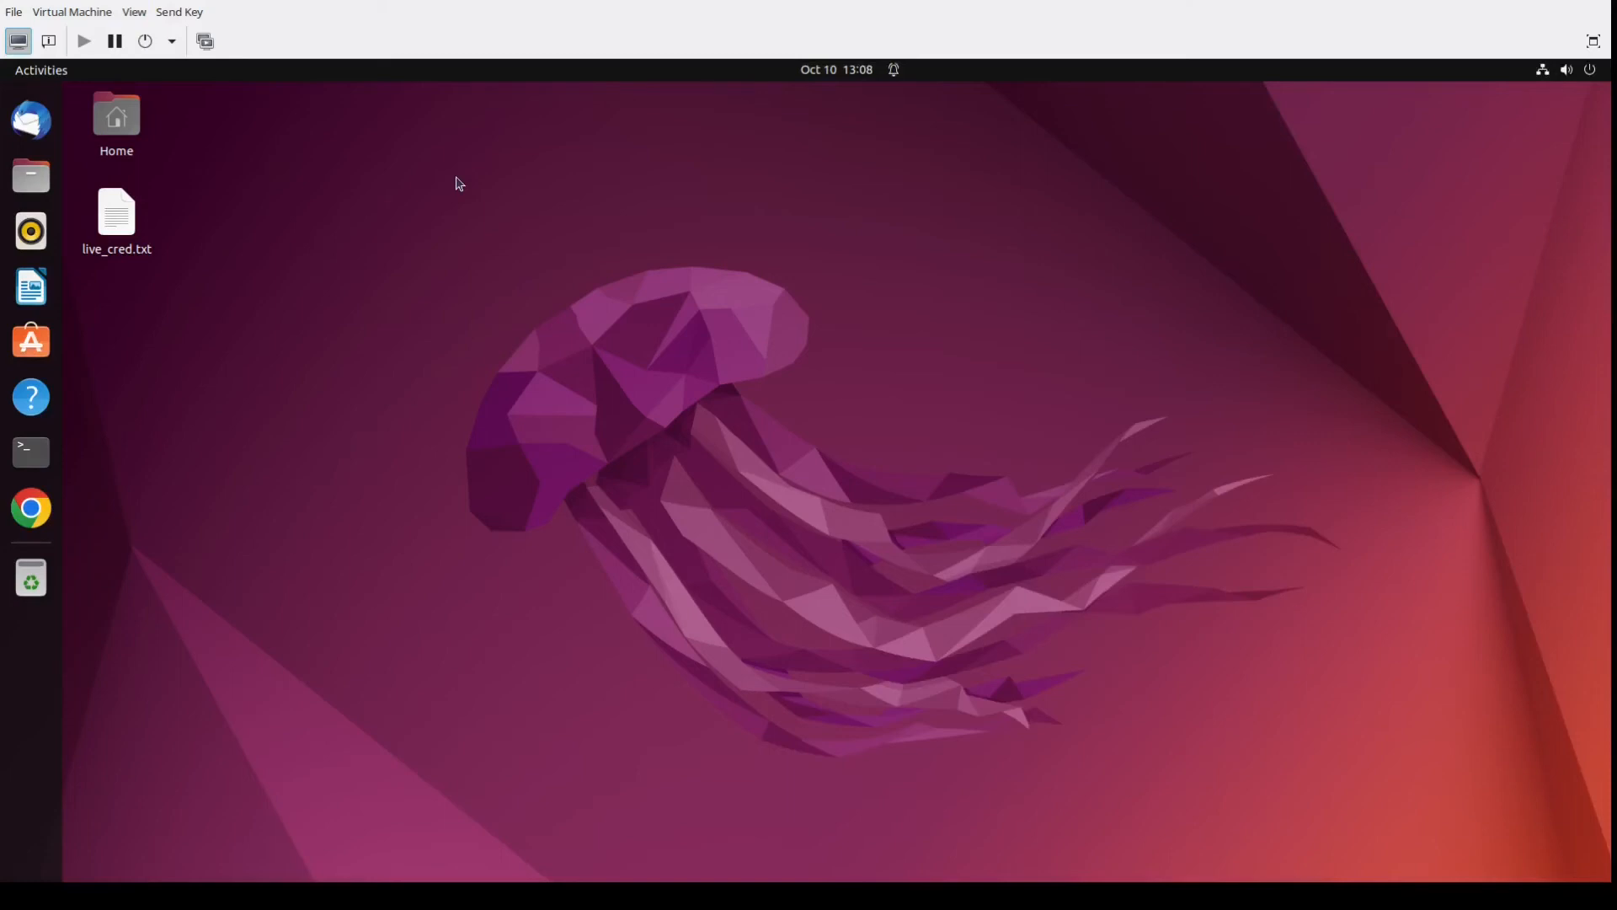
click(135, 12)
click(146, 60)
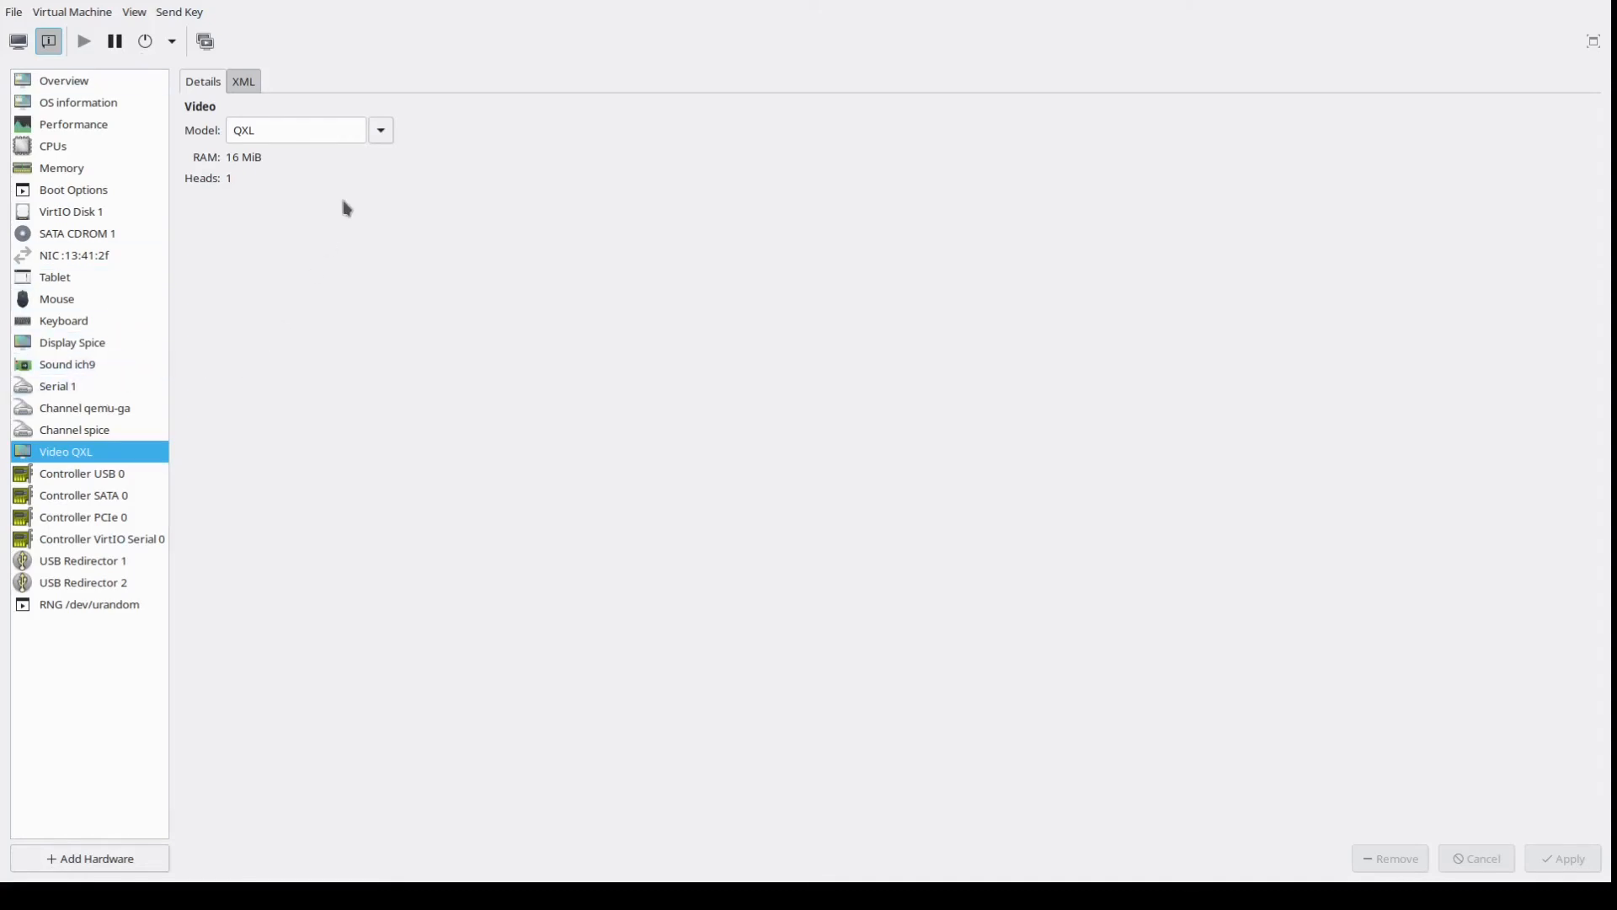
click(377, 130)
click(239, 215)
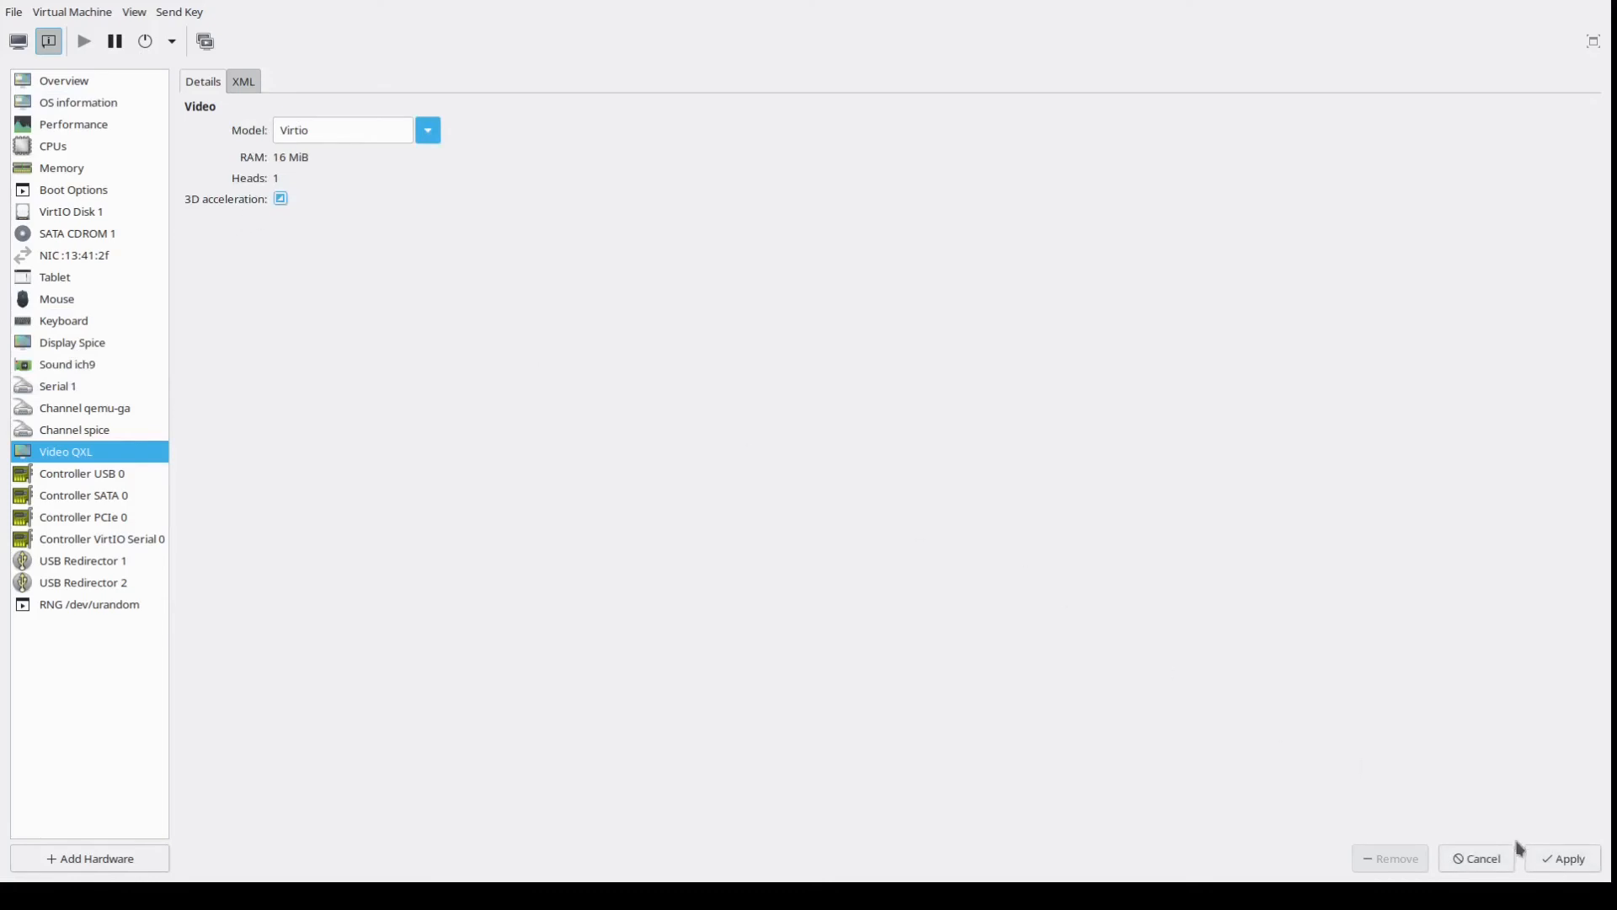
click(1545, 863)
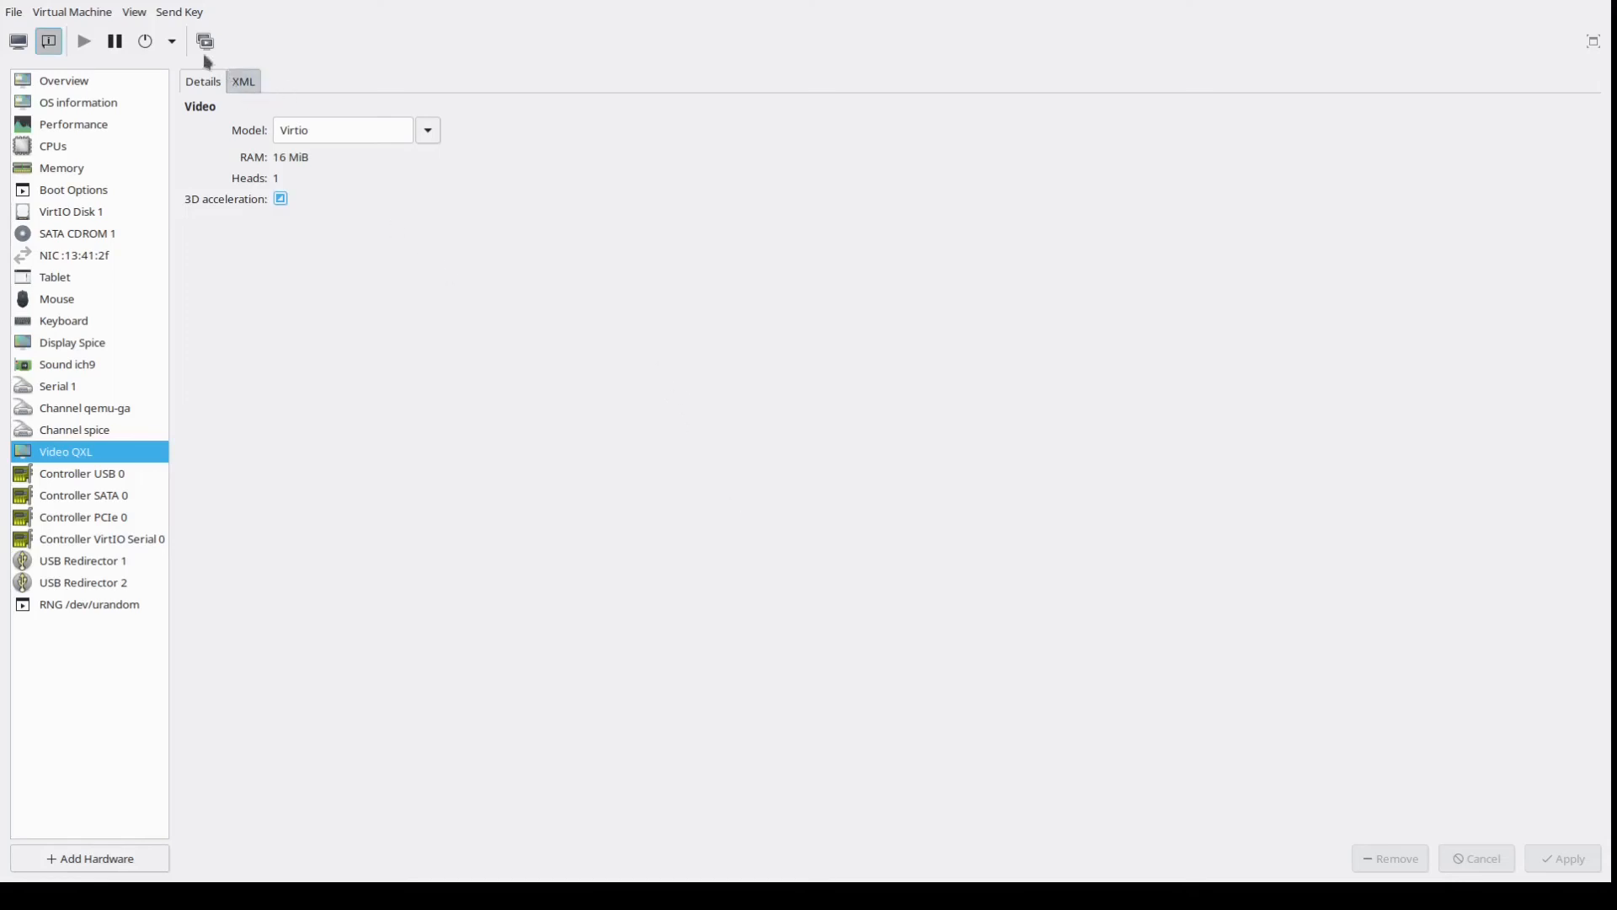
Power off the Ubuntu guest completely from its console and start the virtual machine again
click(133, 16)
click(139, 32)
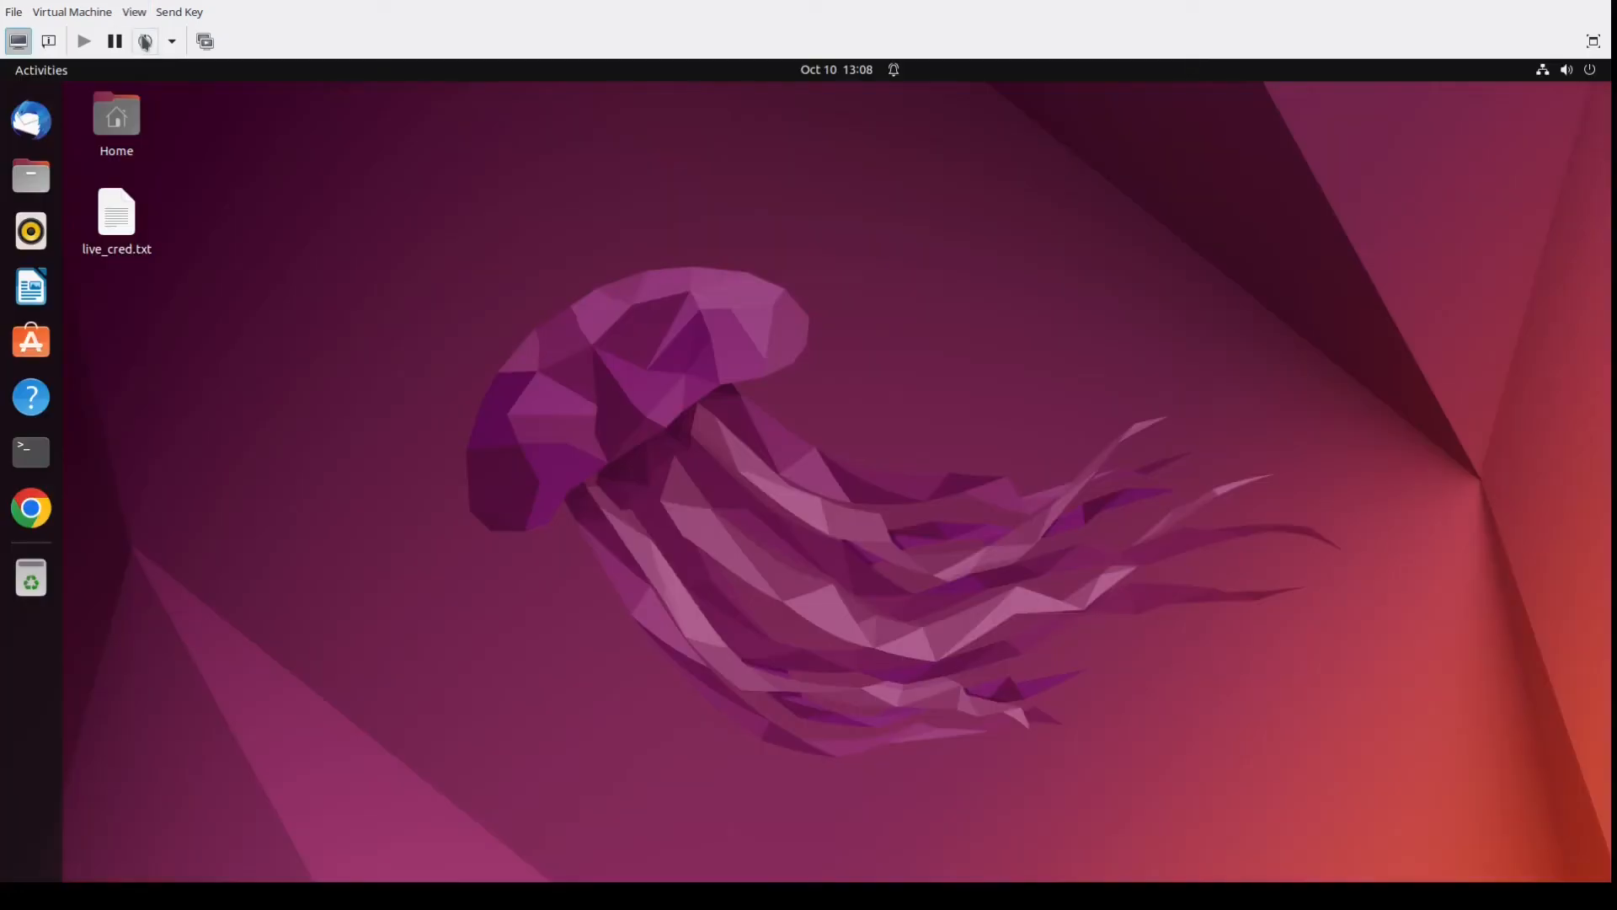
click(1590, 72)
click(1408, 279)
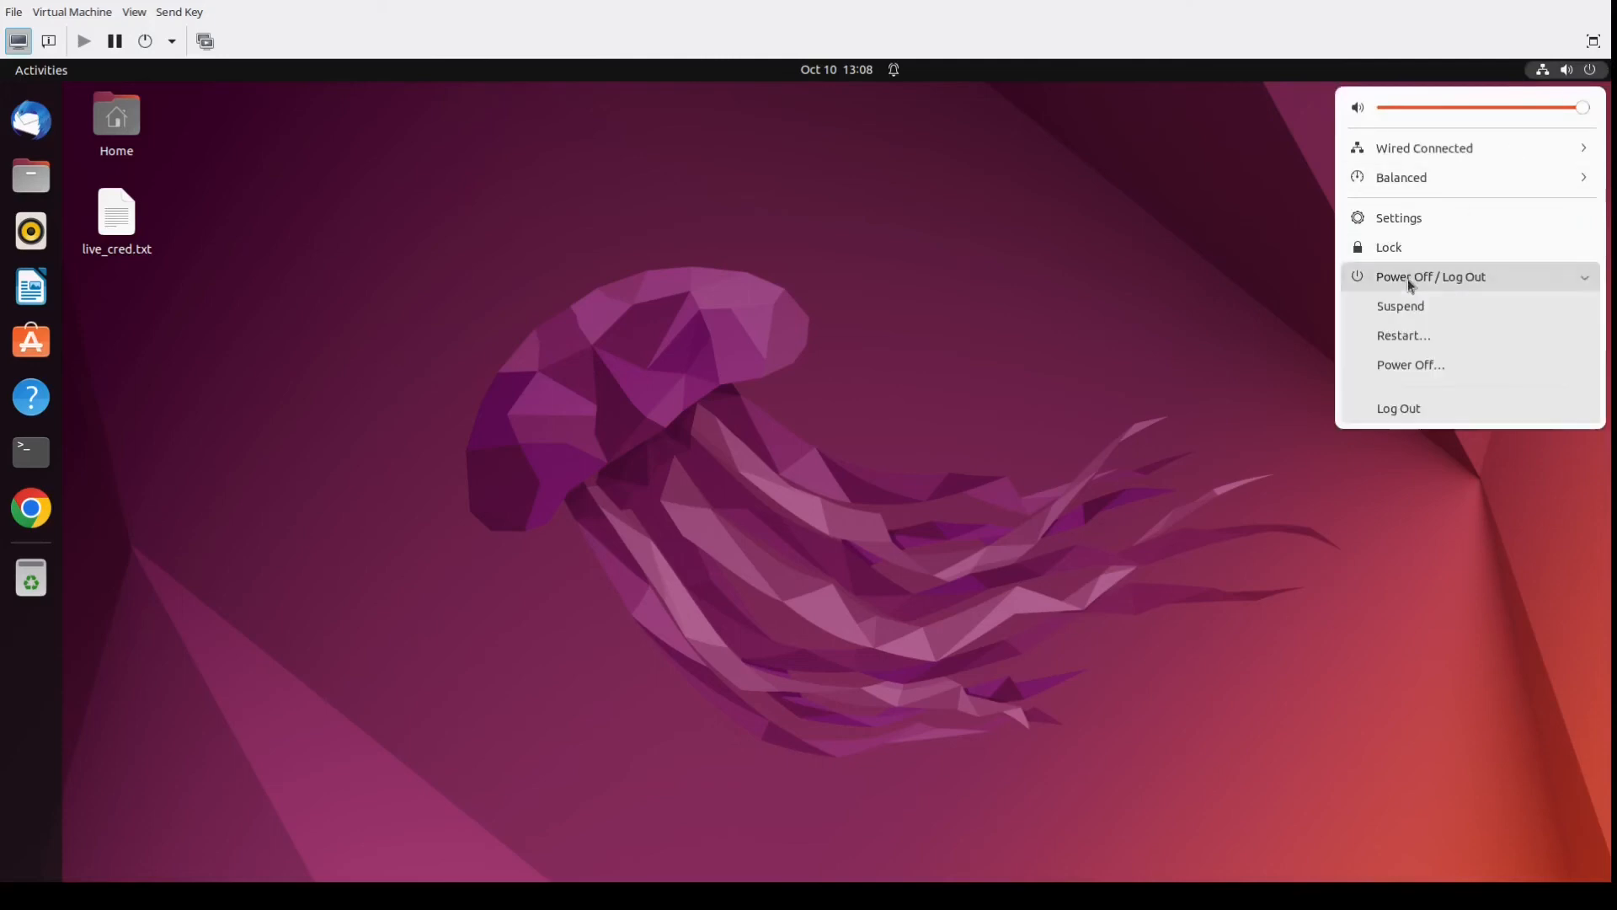
click(1393, 365)
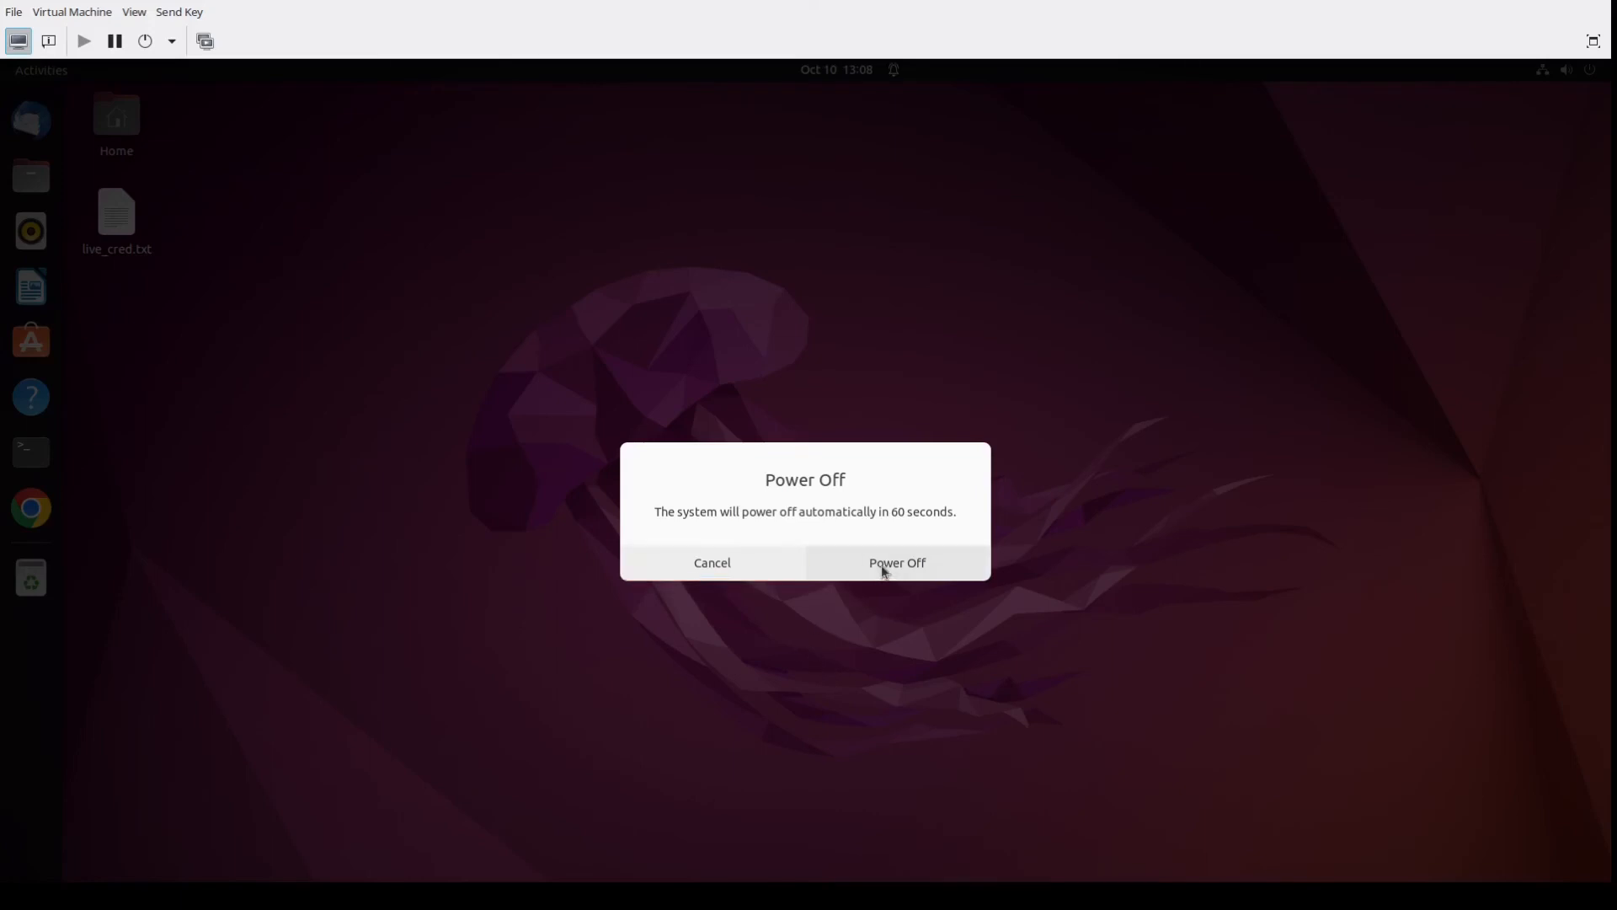
click(883, 567)
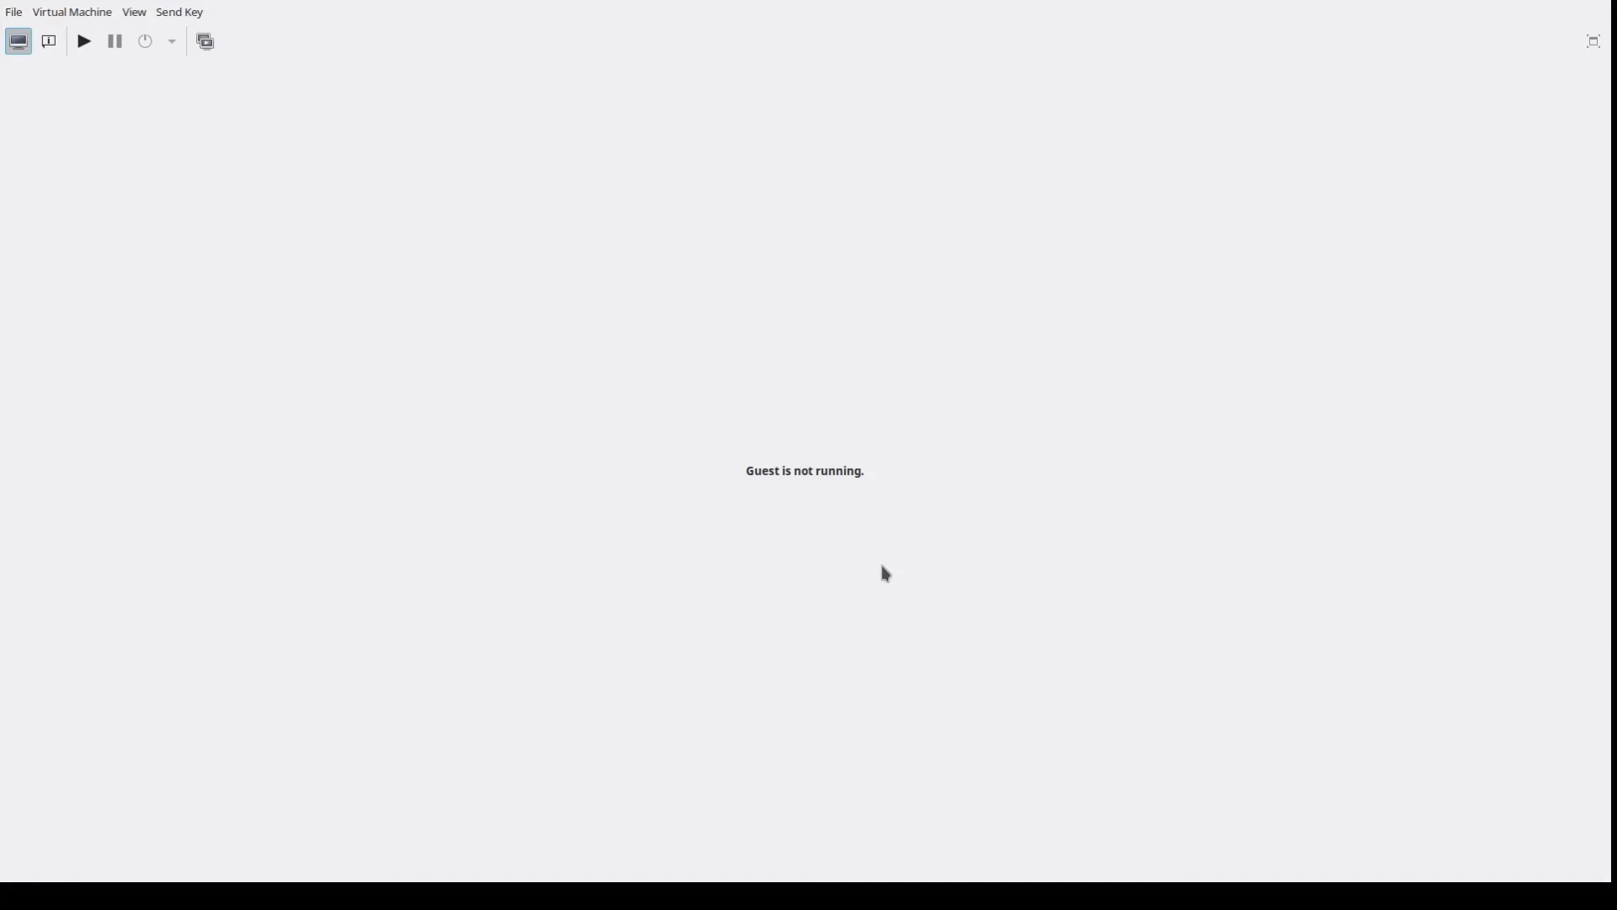
click(86, 44)
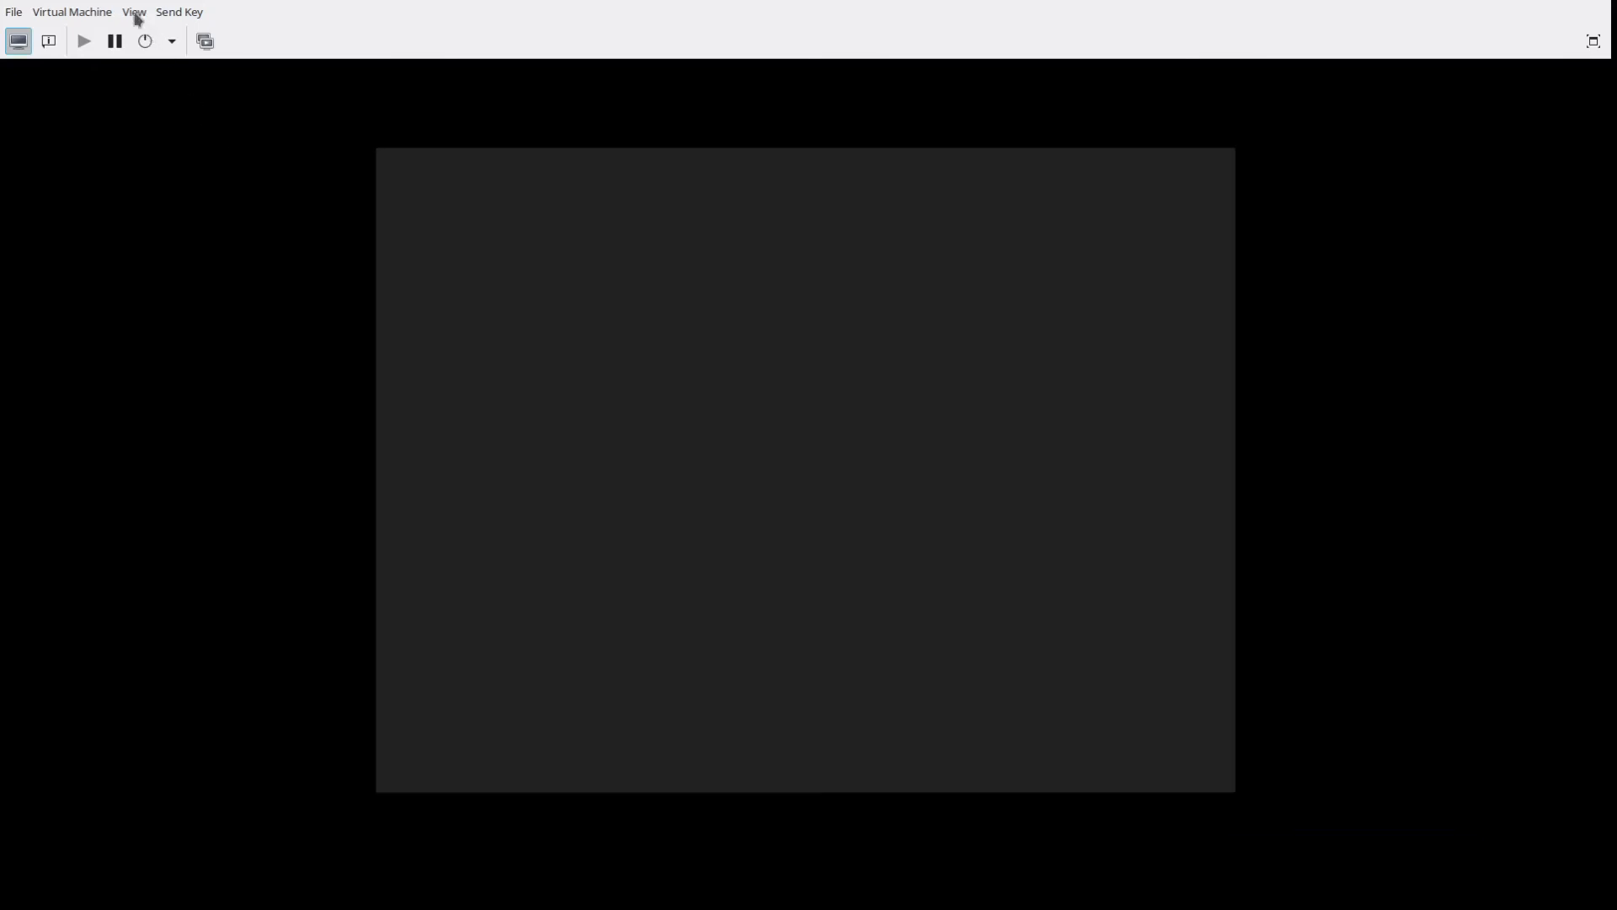
Check the video device's model in the hardware details, and view the guest desktop in full screen before returning to windowed mode
click(135, 15)
click(152, 62)
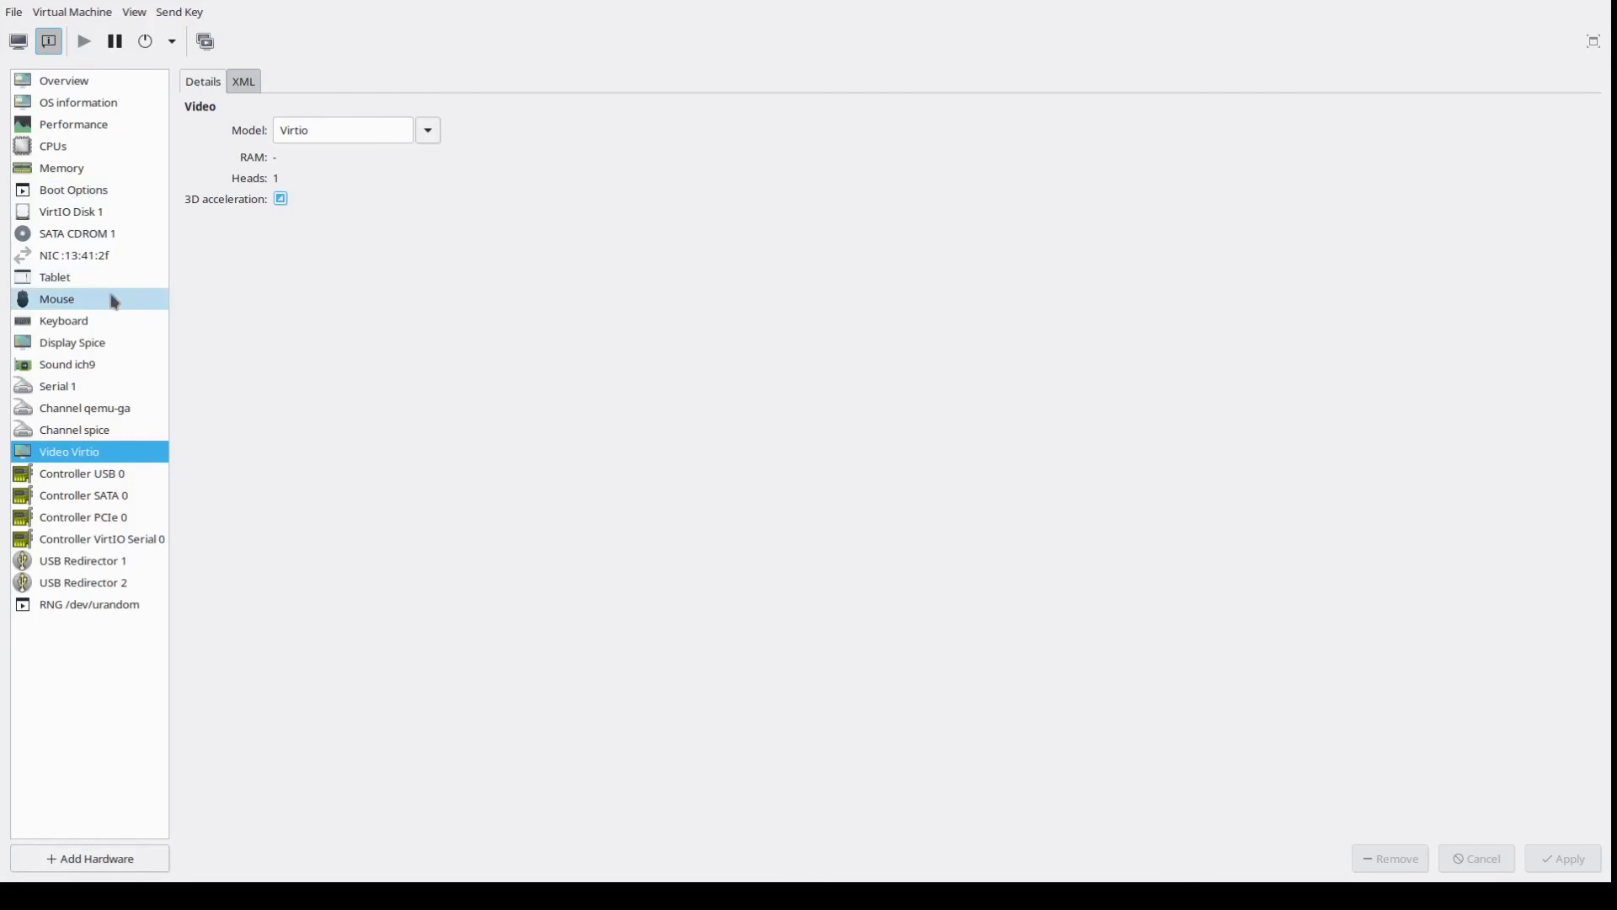
click(135, 12)
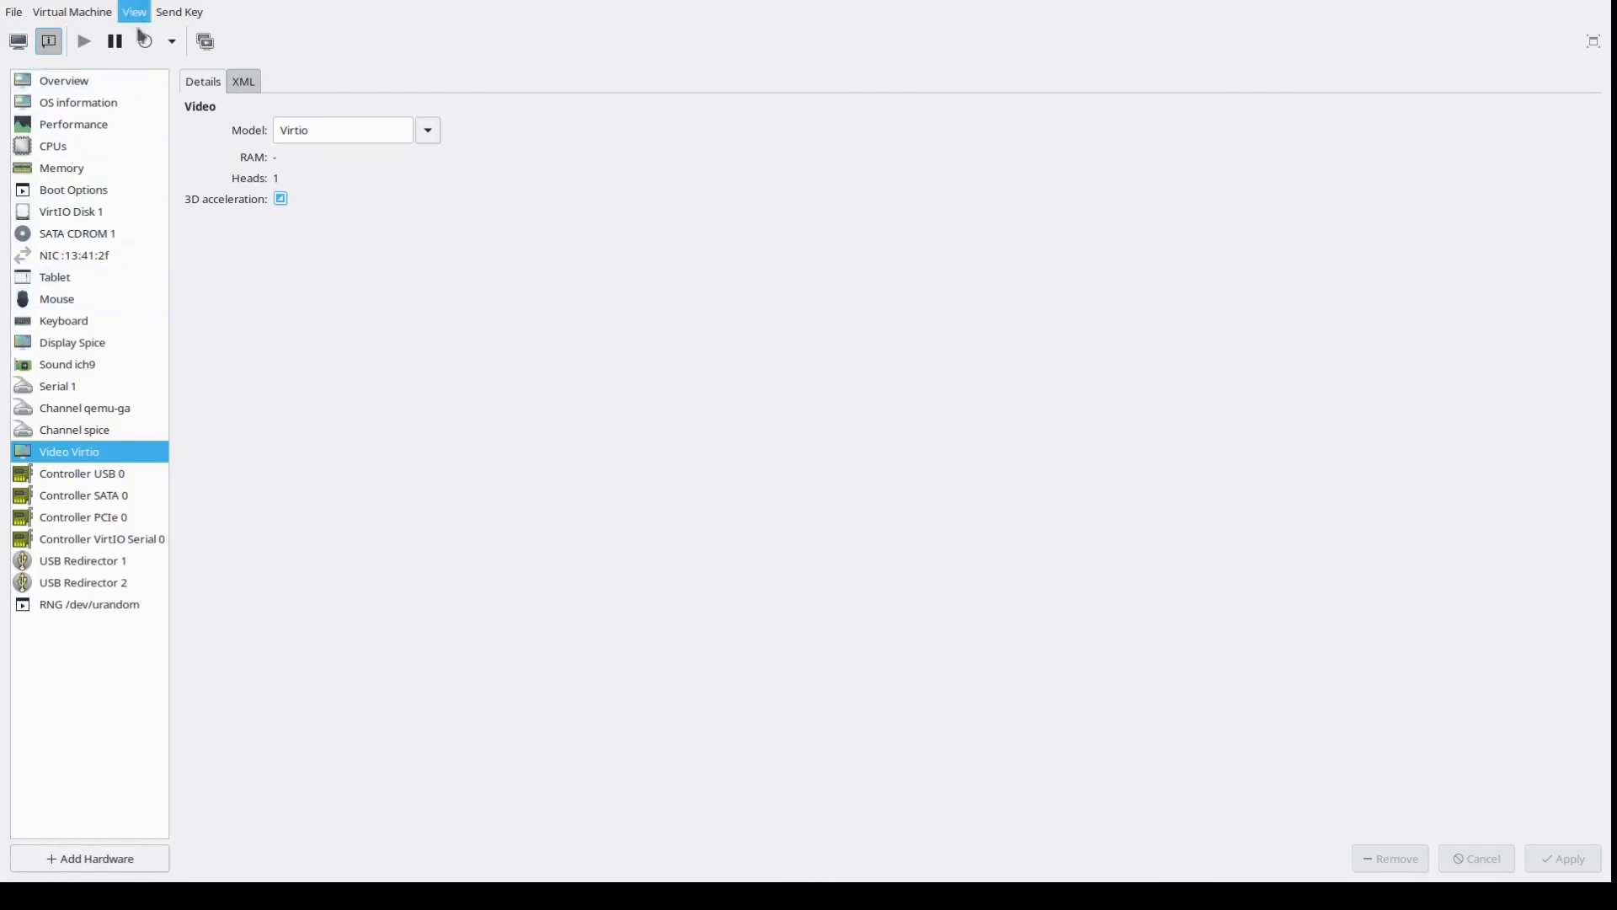
click(142, 40)
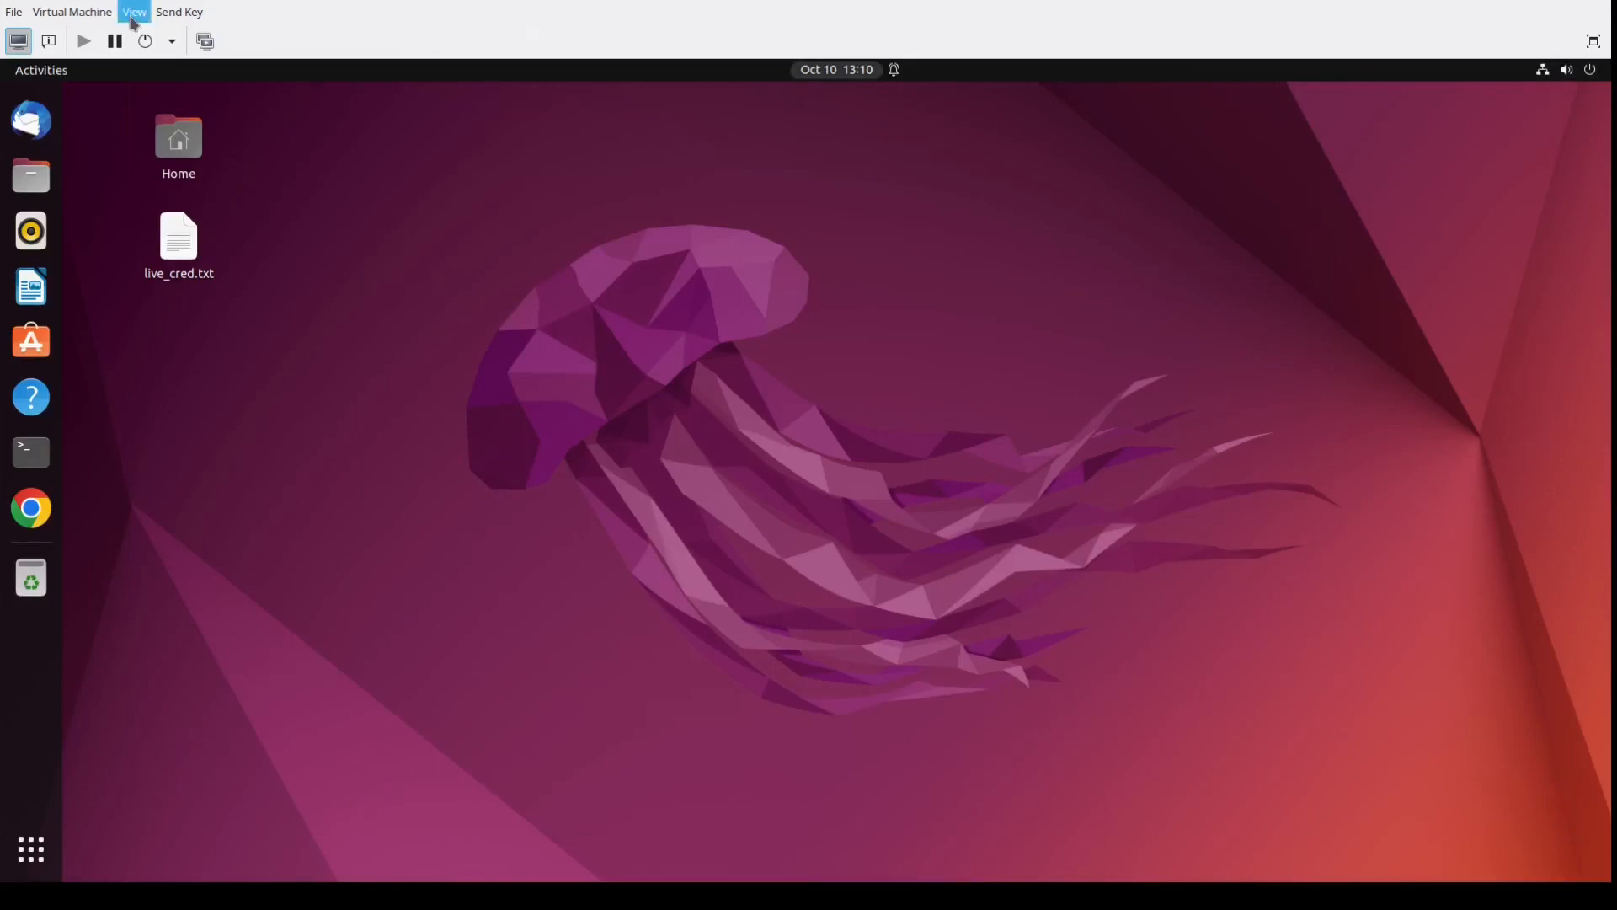
click(125, 104)
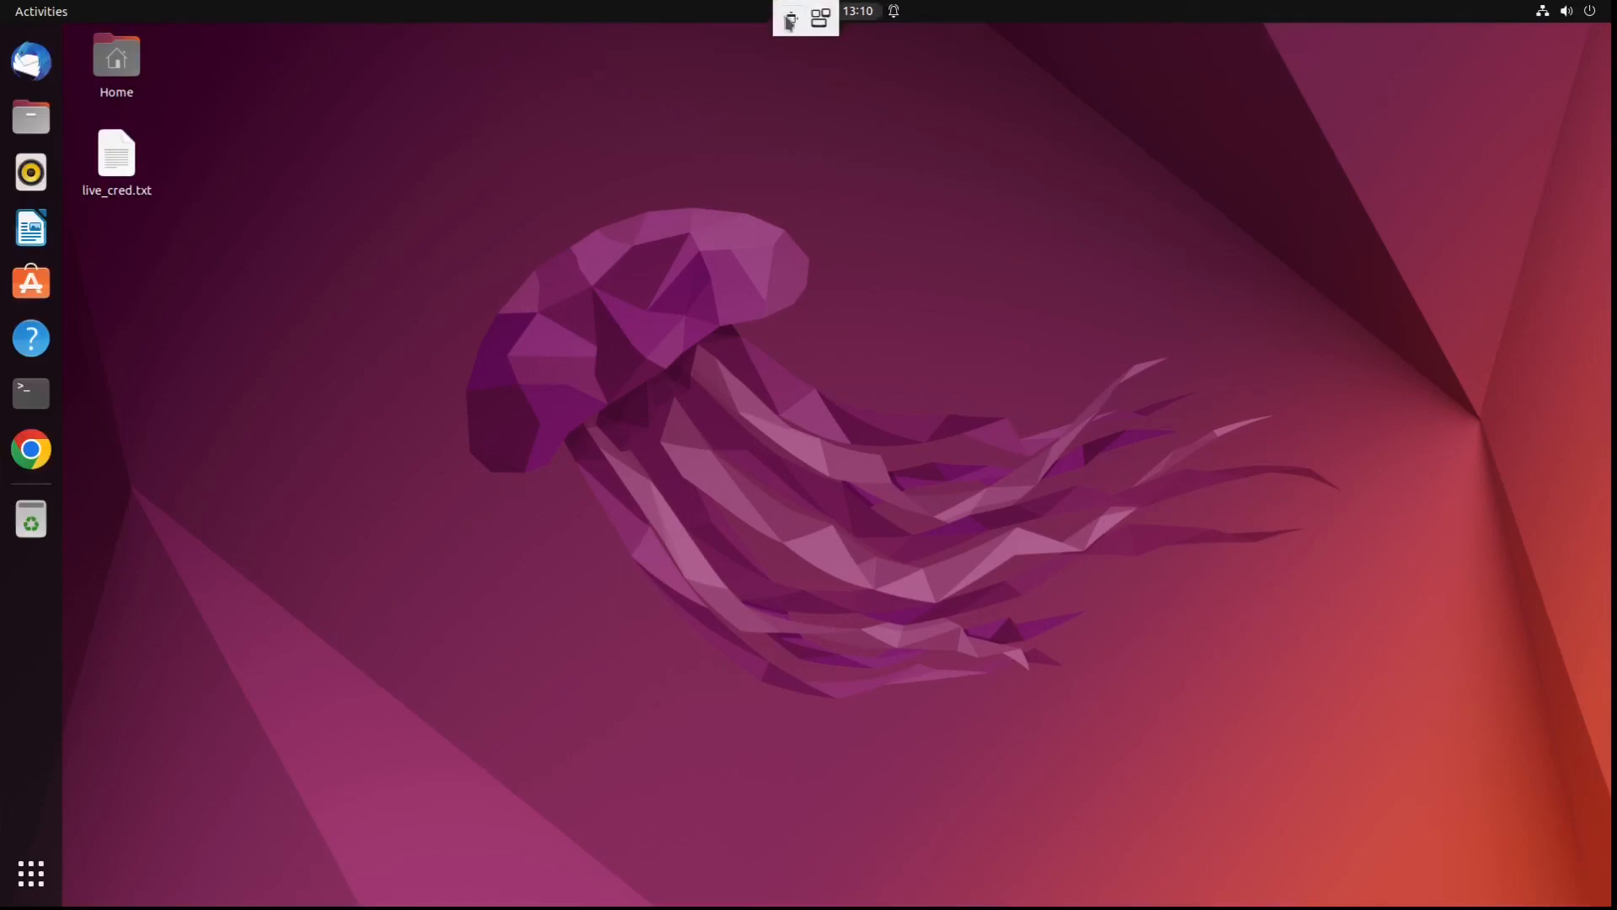
click(781, 11)
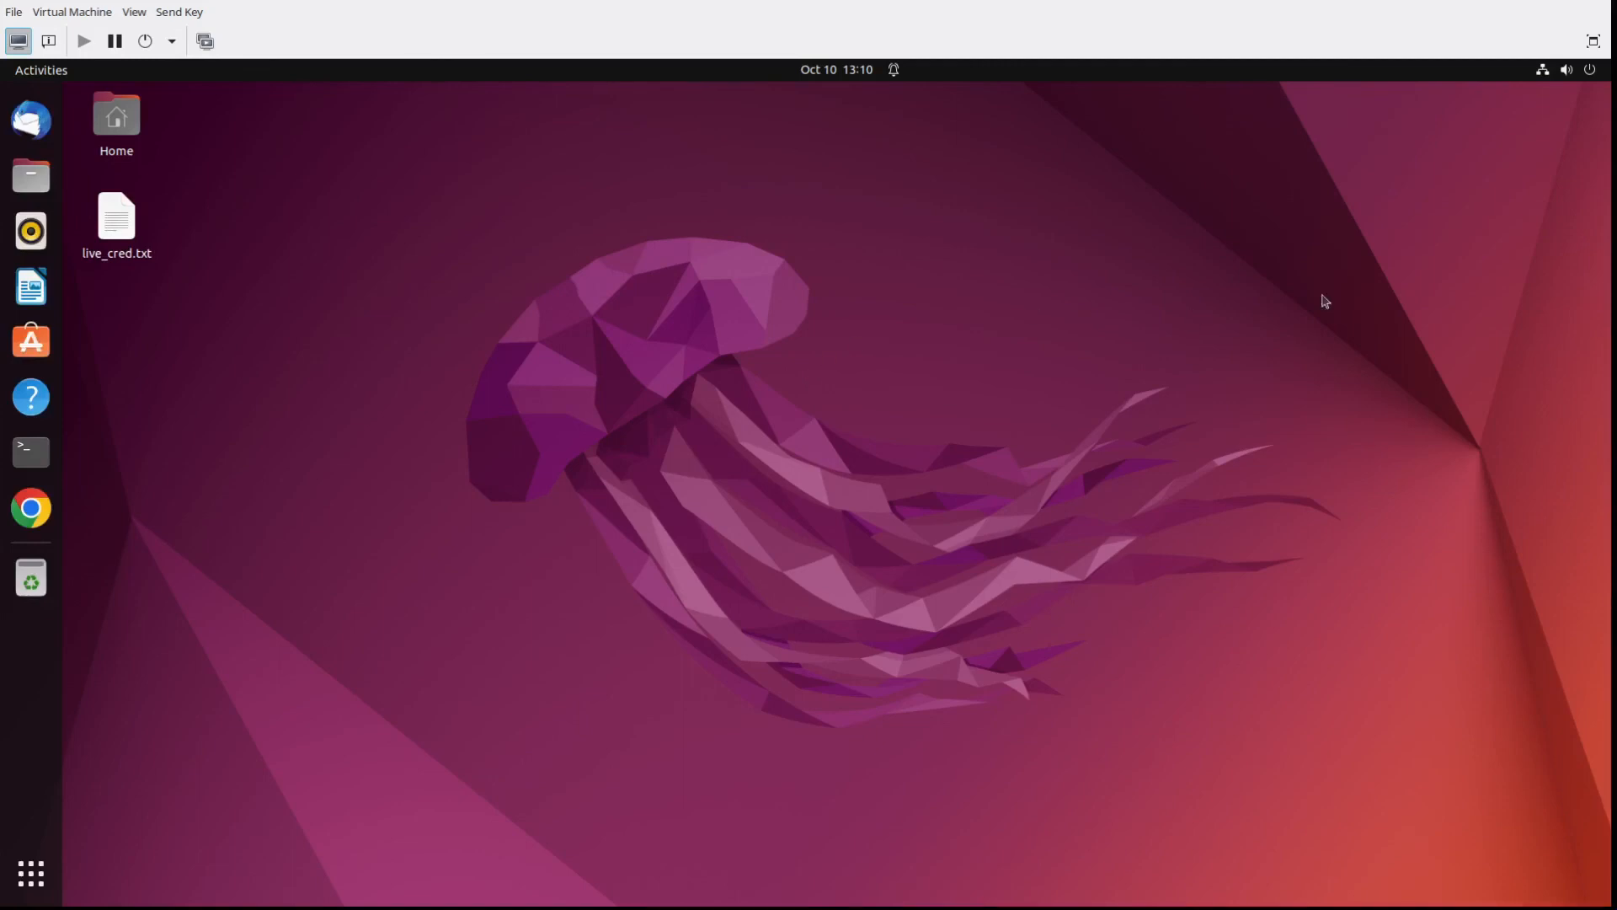
Power off the Ubuntu guest from its desktop
click(1591, 74)
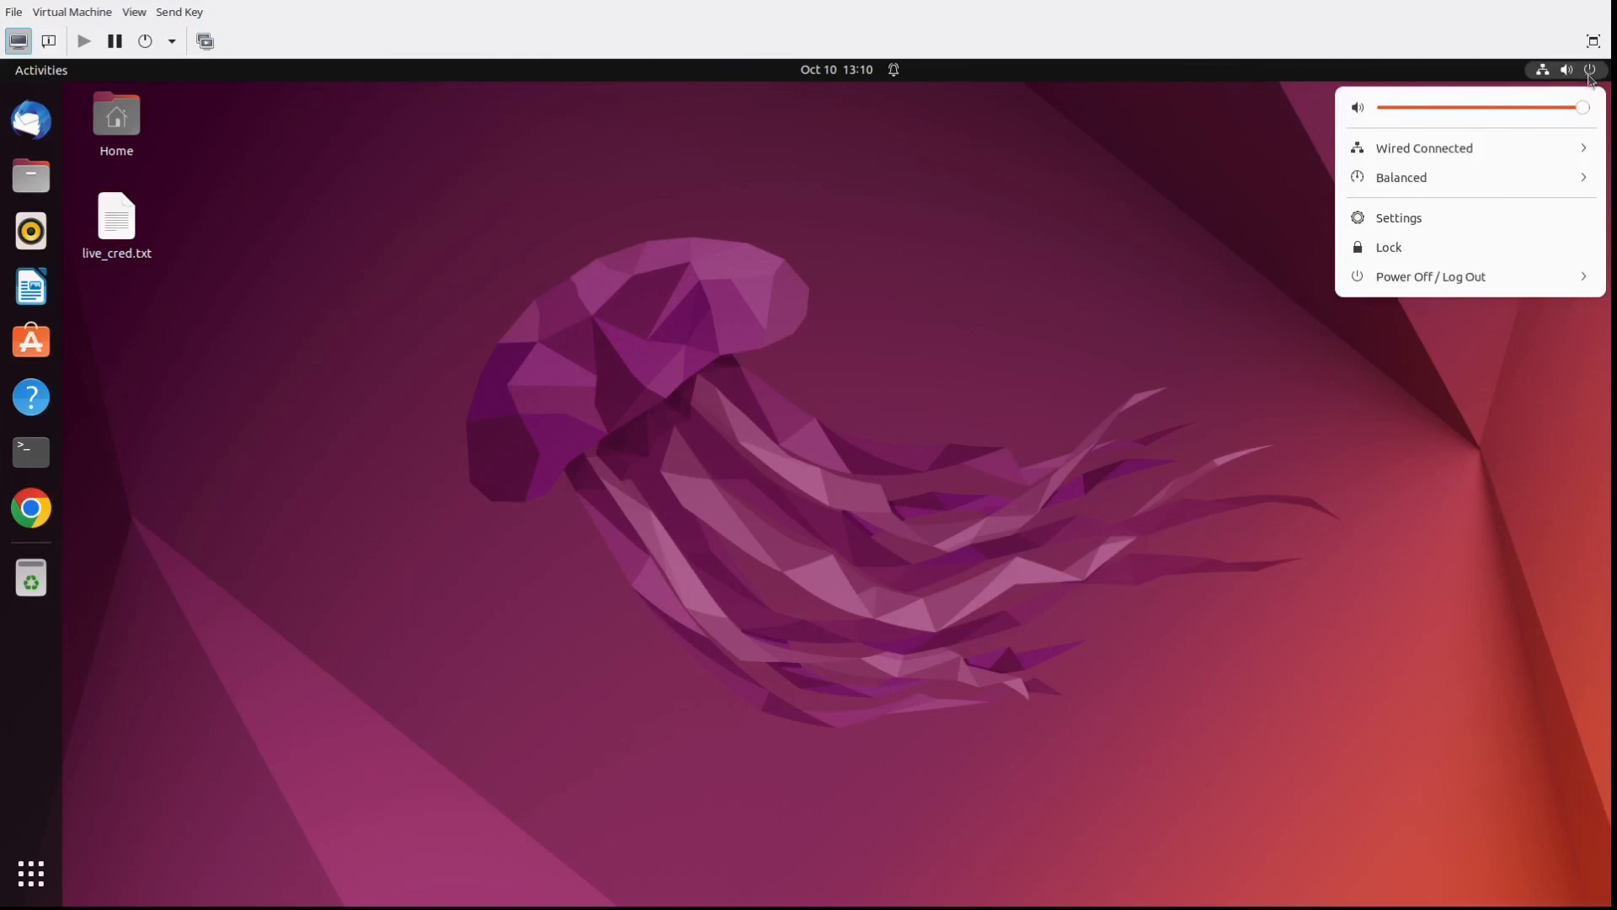
click(1455, 278)
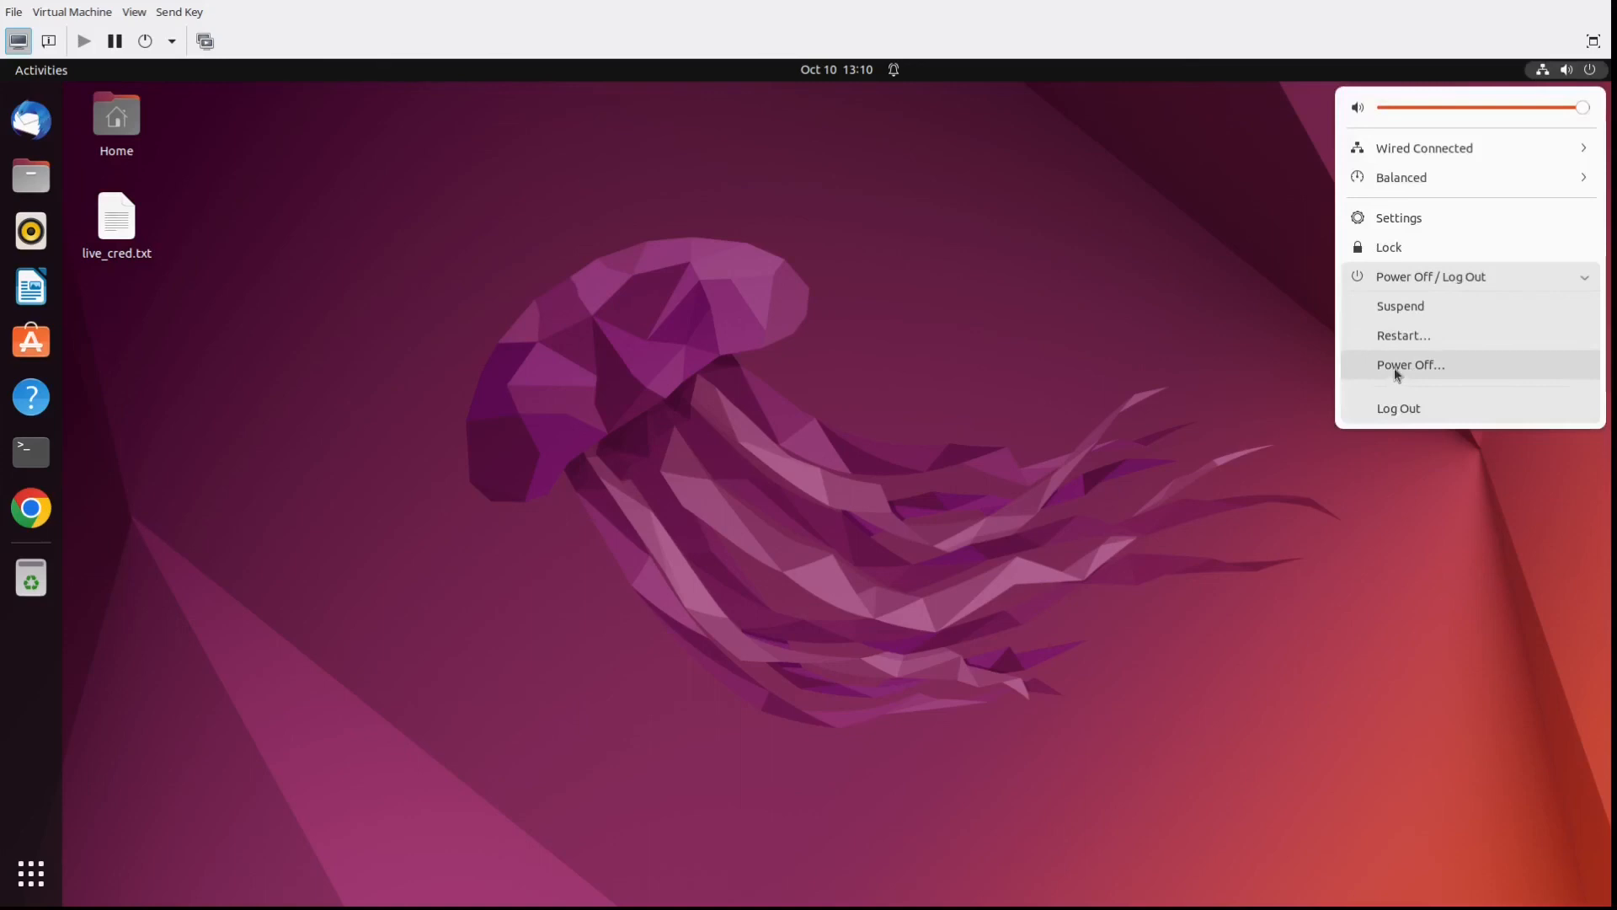
click(1411, 365)
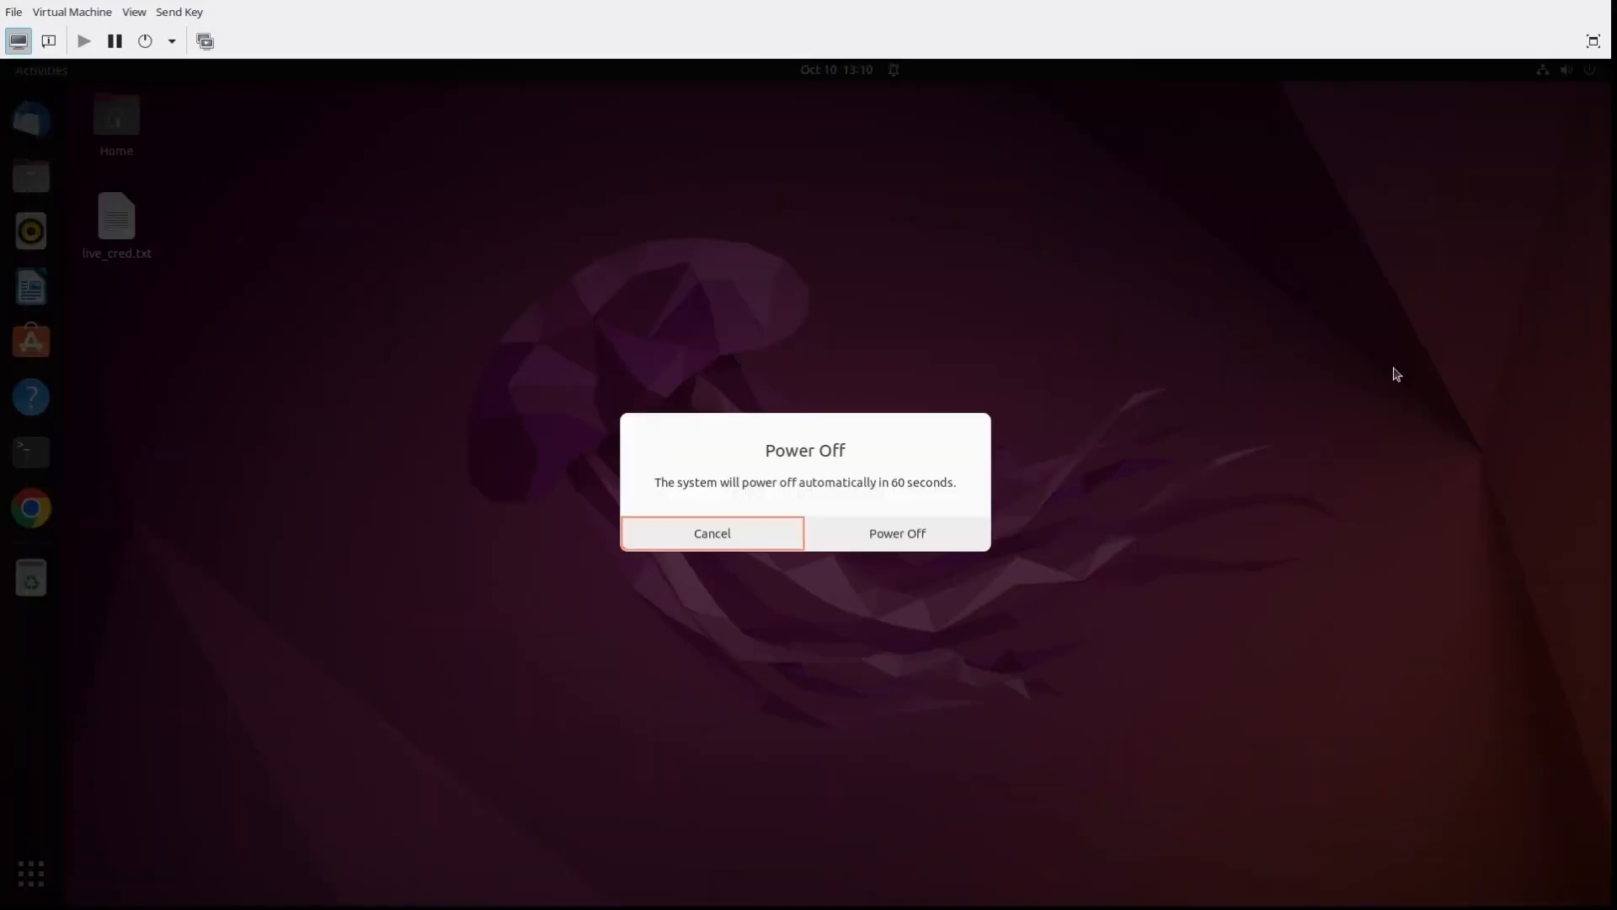